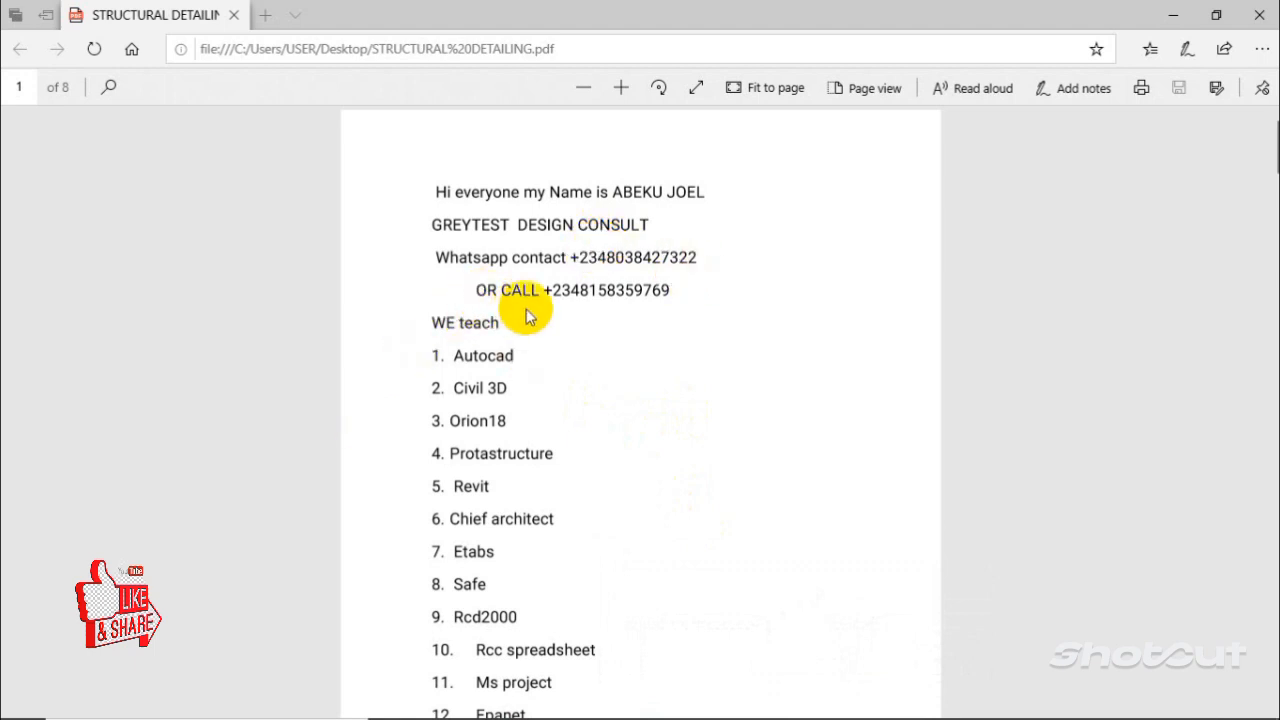
Look through the STRUCTURAL DETAILING PDF from the first page to the last and return to the list of taught software.
scroll(735, 446, "down", 7)
scroll(564, 348, "up", 7)
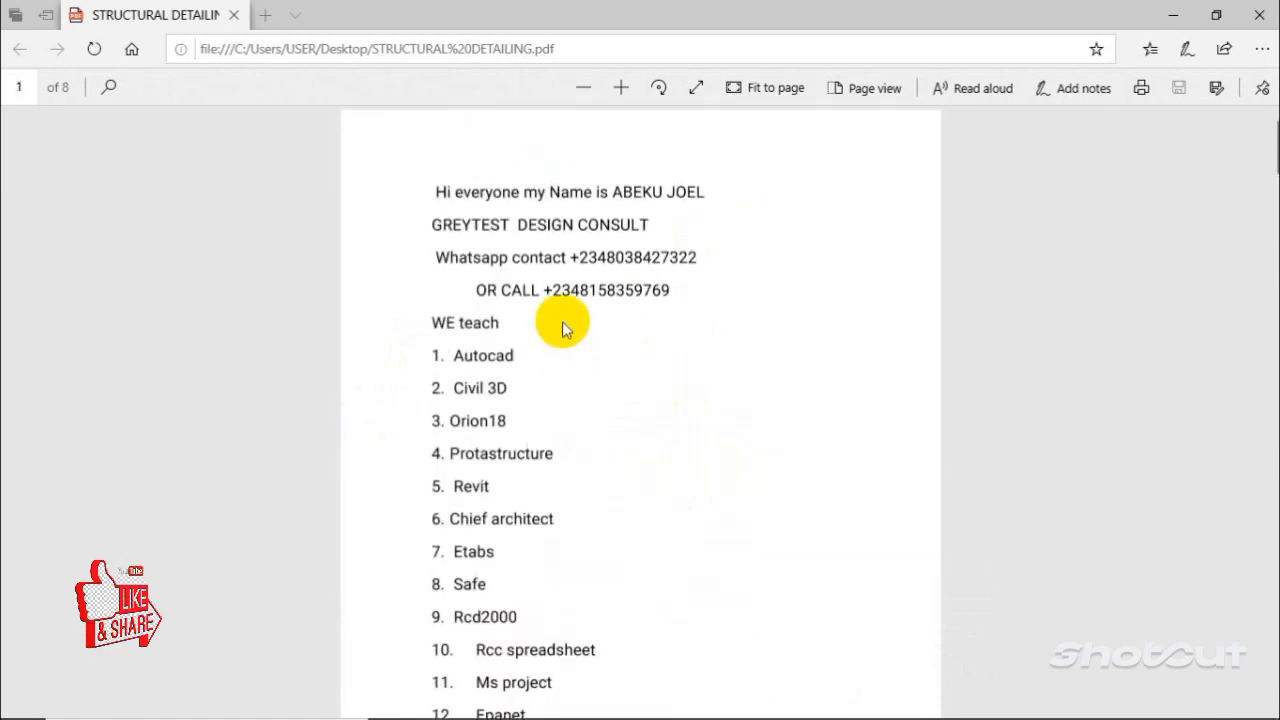
scroll(590, 380, "down", 10)
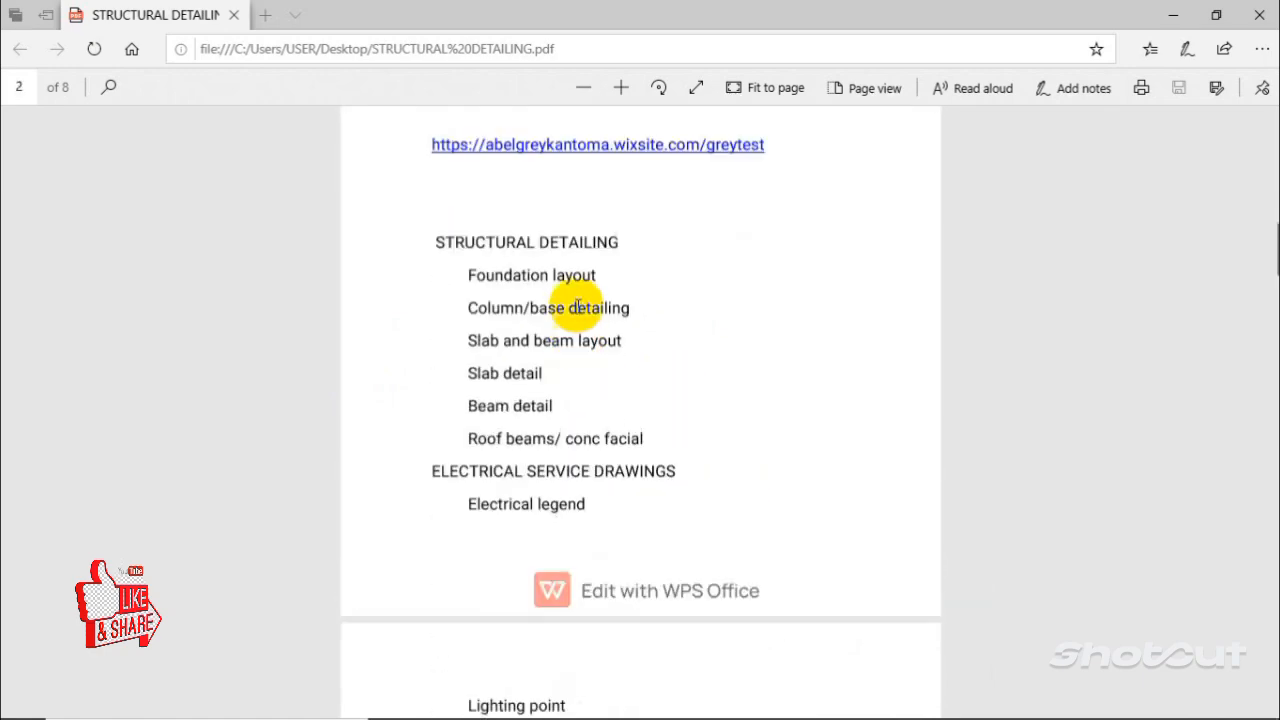
scroll(580, 305, "down", 15)
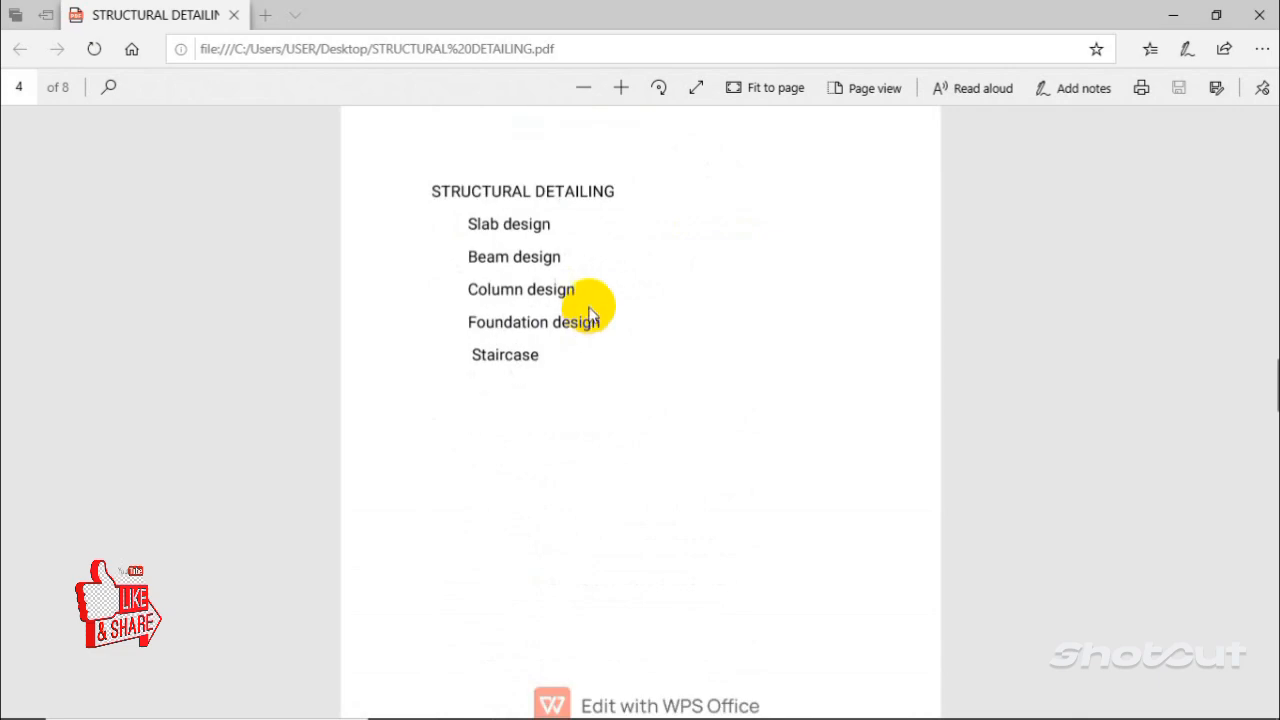
scroll(590, 310, "down", 7)
scroll(590, 305, "down", 5)
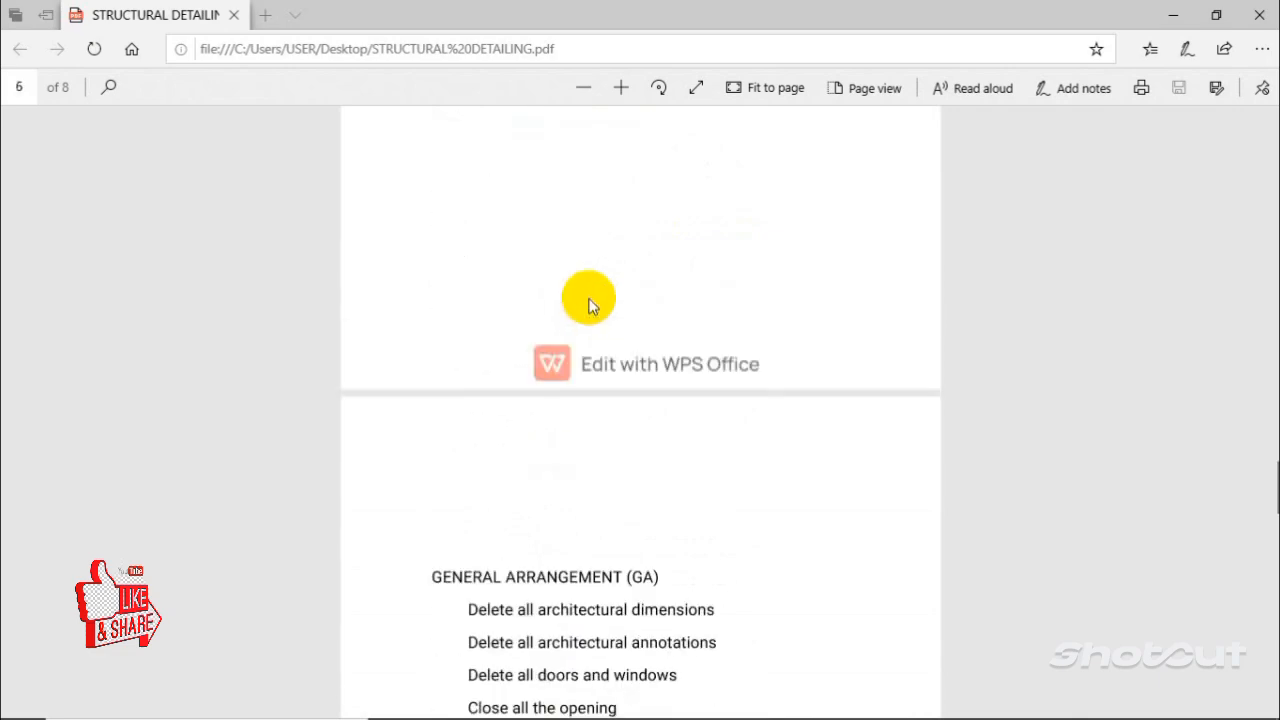
scroll(590, 307, "down", 10)
scroll(587, 285, "down", 12)
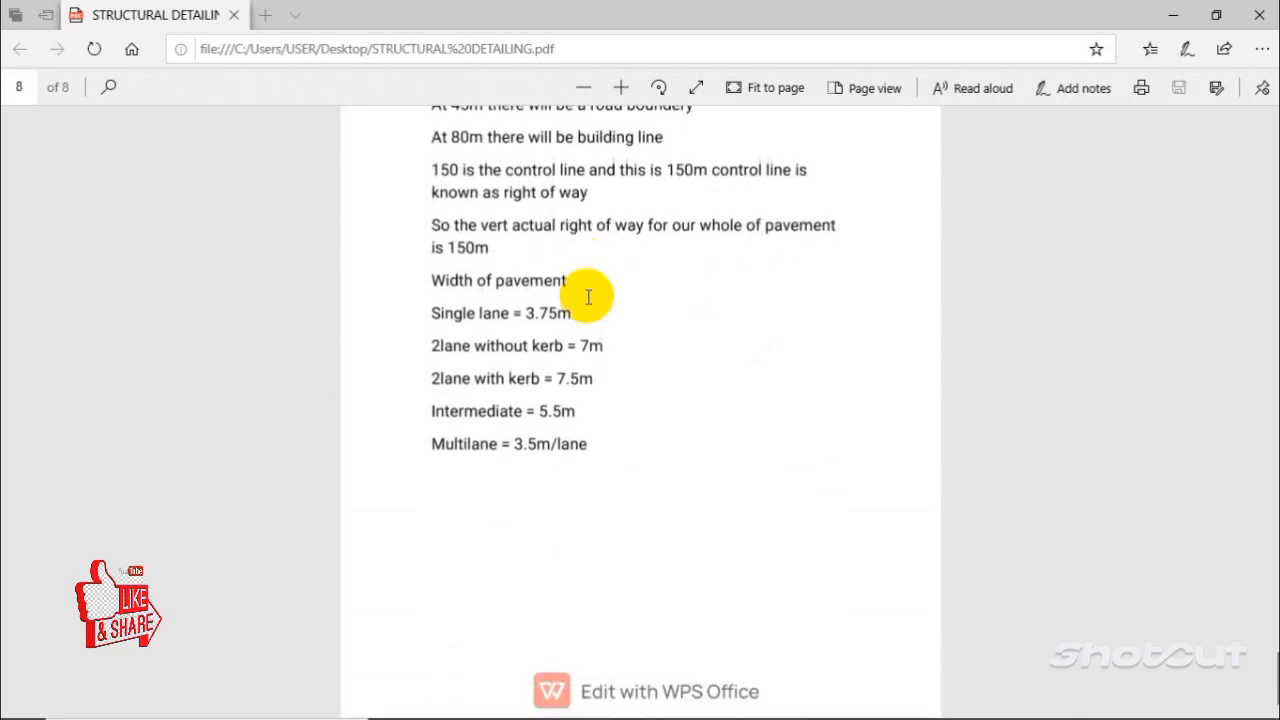
scroll(560, 375, "up", 20)
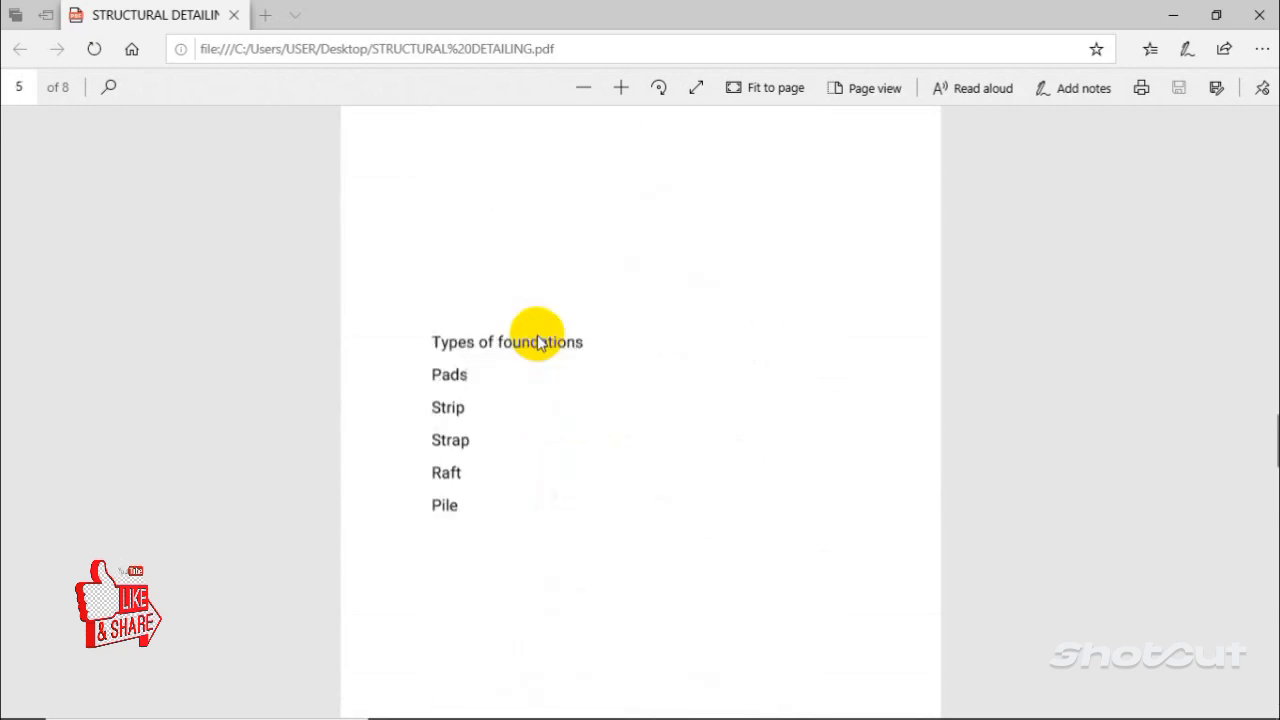
scroll(545, 320, "up", 10)
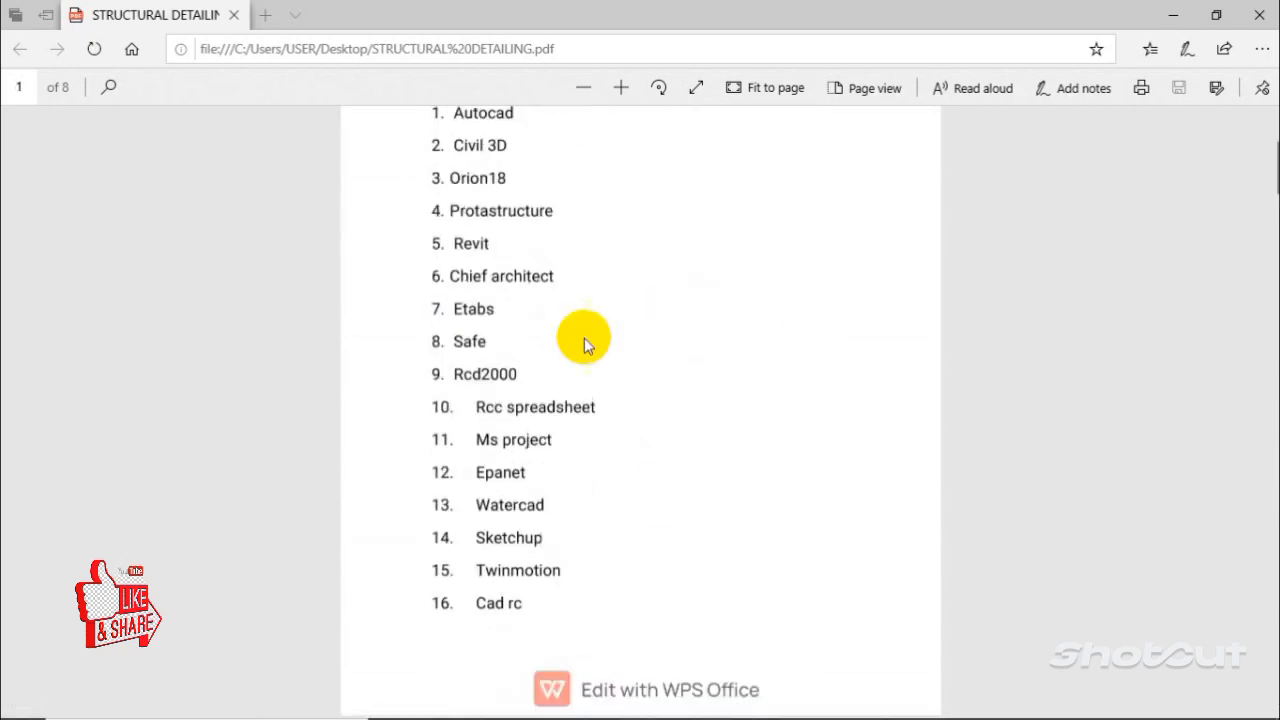
Switch to the TUTORIAL FOR ROOF model in SketchUp and delete the existing roof group from the house.
mouse_move(805, 700)
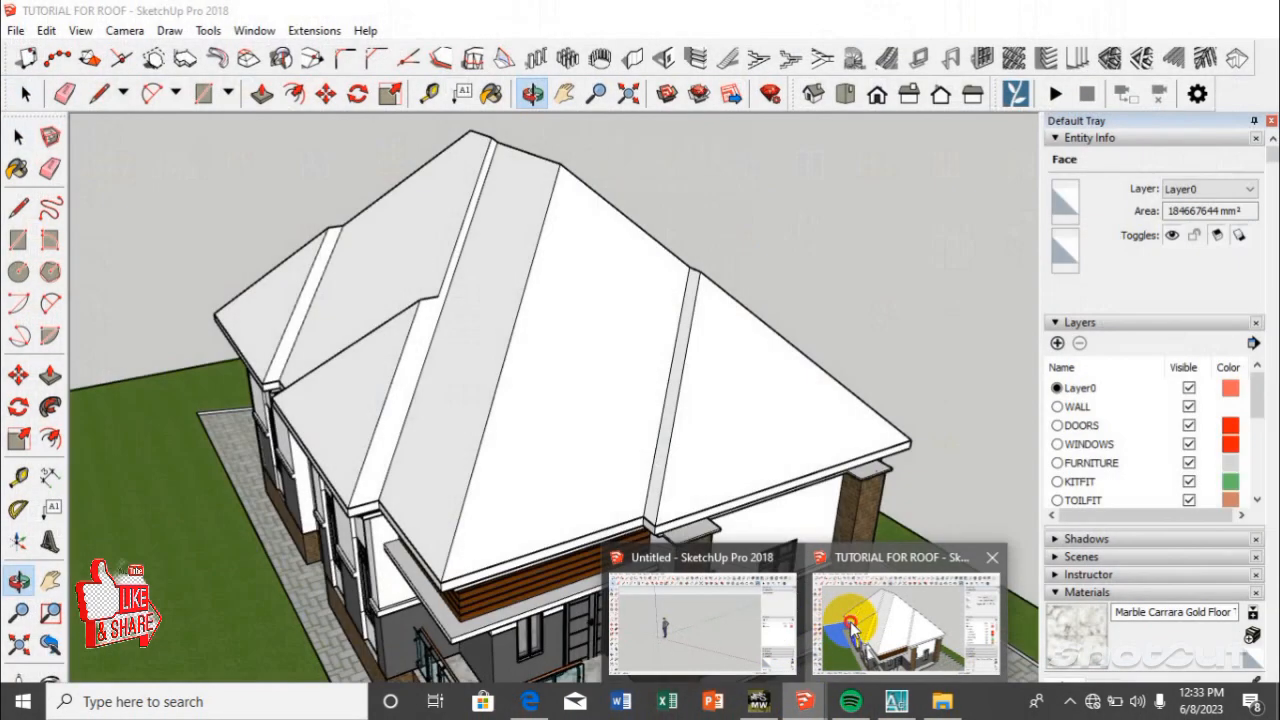
left_click(845, 618)
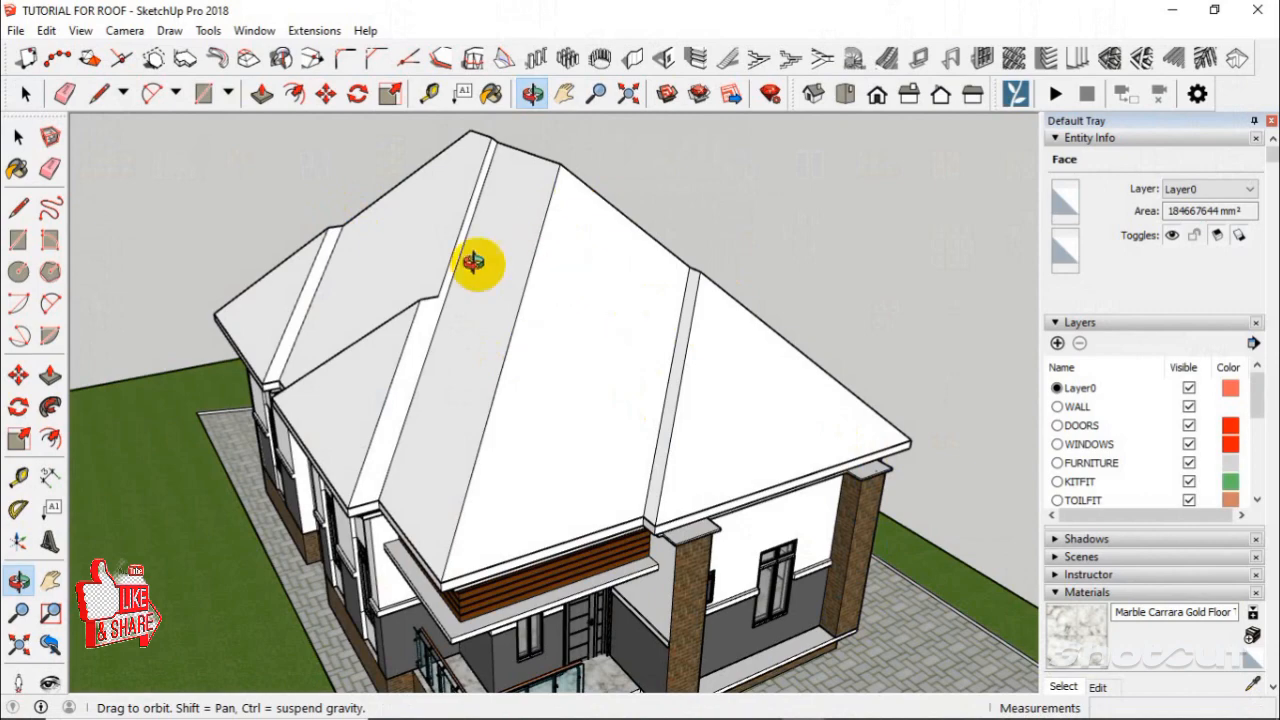
mouse_move(542, 415)
left_mouse_down()
mouse_move(503, 369)
mouse_move(322, 323)
mouse_move(477, 391)
mouse_move(509, 380)
mouse_move(288, 402)
mouse_move(246, 391)
mouse_move(480, 426)
mouse_move(589, 423)
mouse_move(534, 435)
left_mouse_up()
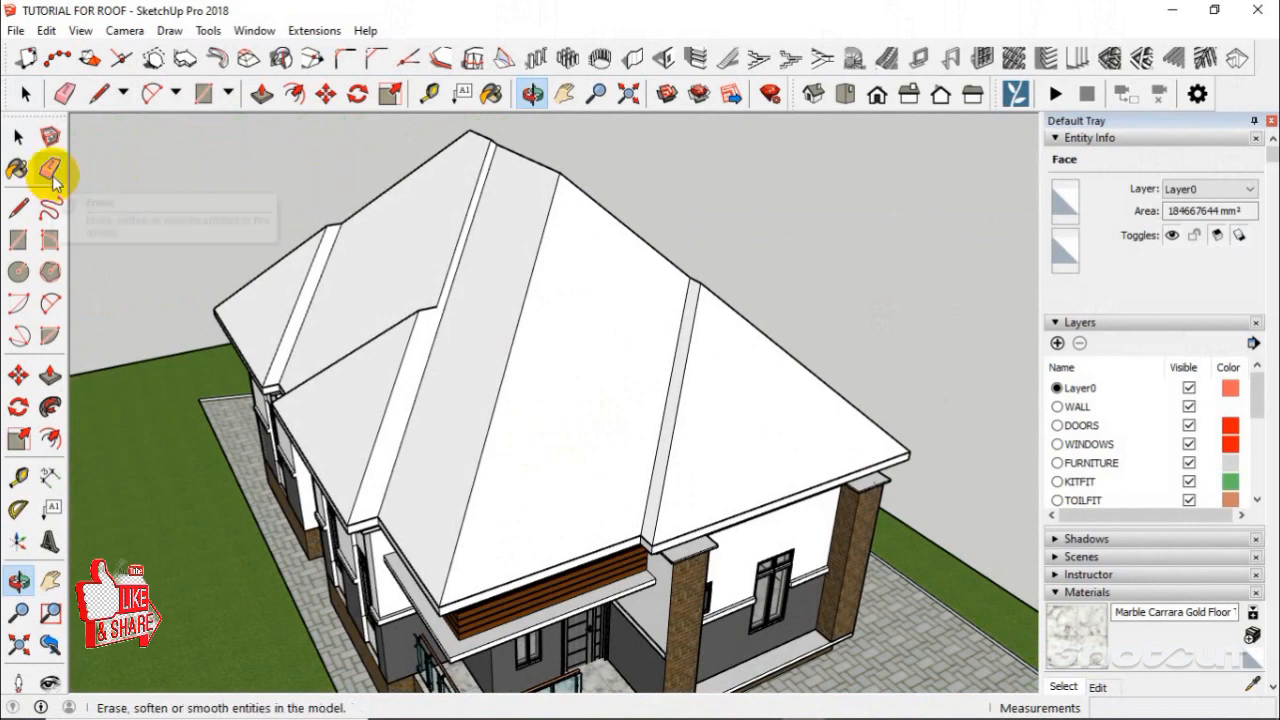
left_click(15, 135)
left_click(571, 337)
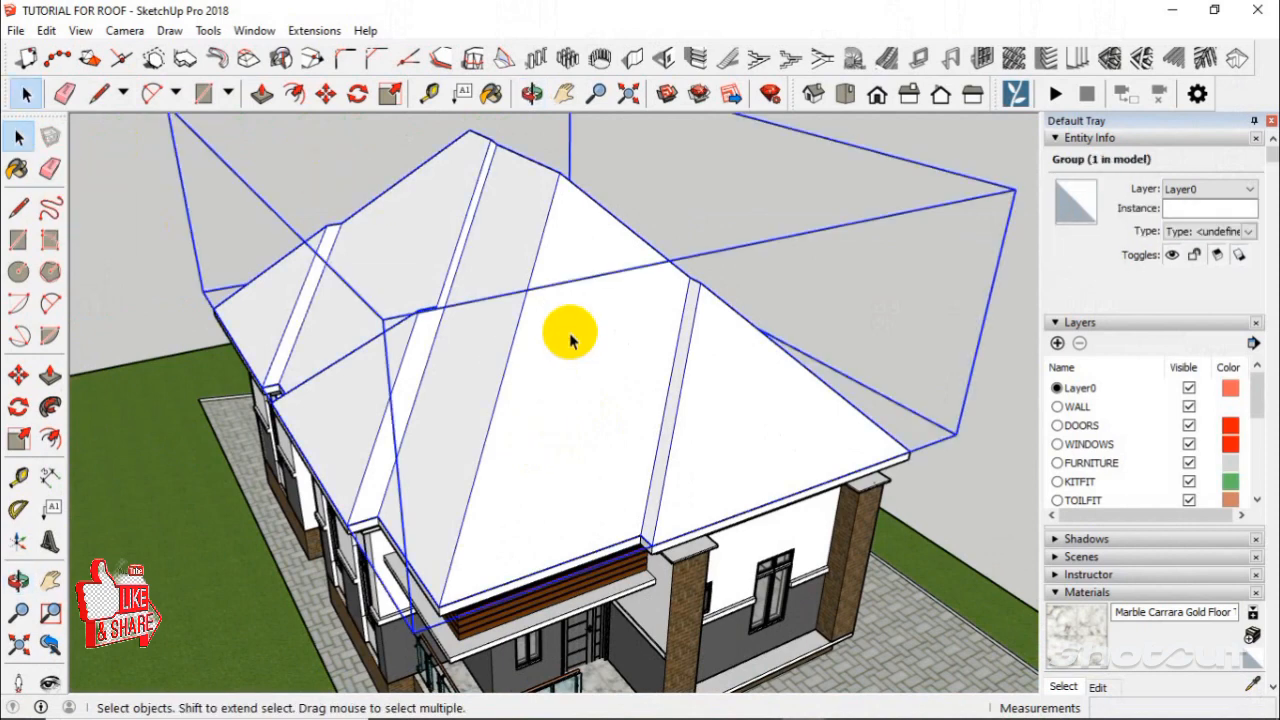
key("Delete")
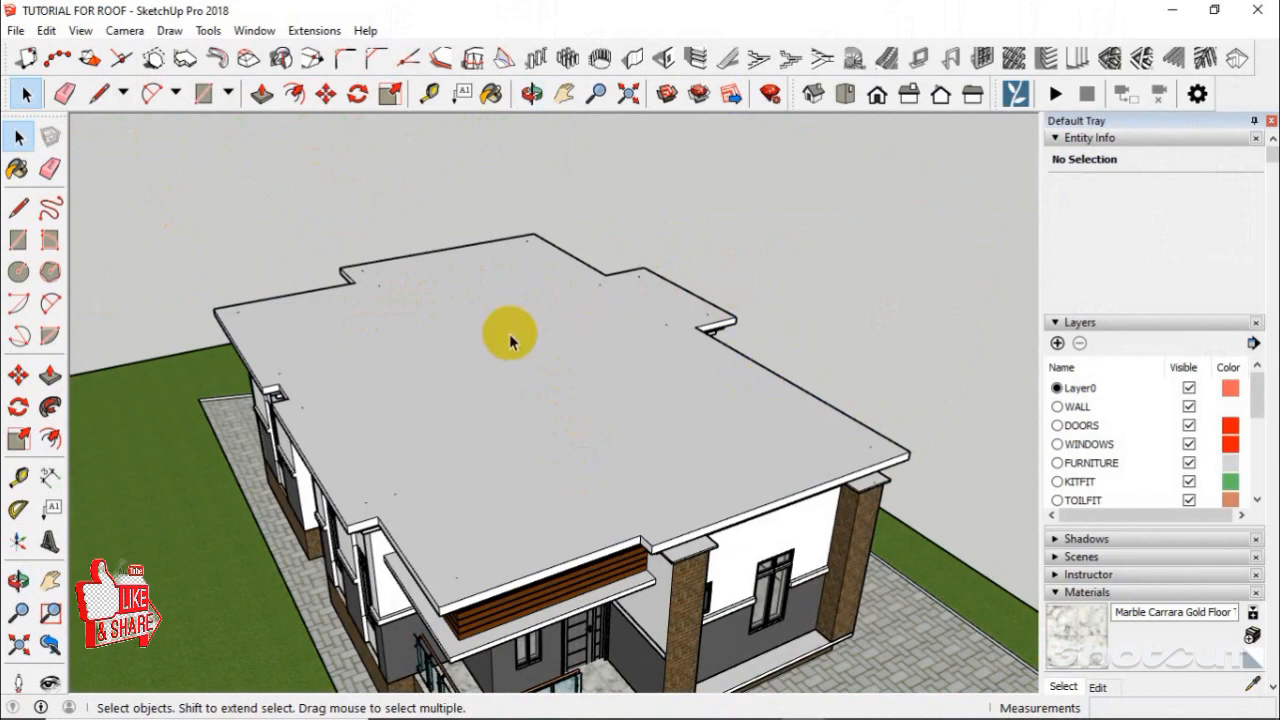
Create a 1001bit hip roof on the roof slab's top face with a pitch of 45 and a 1 mm overhang.
middle_click_drag(783, 548, 554, 481)
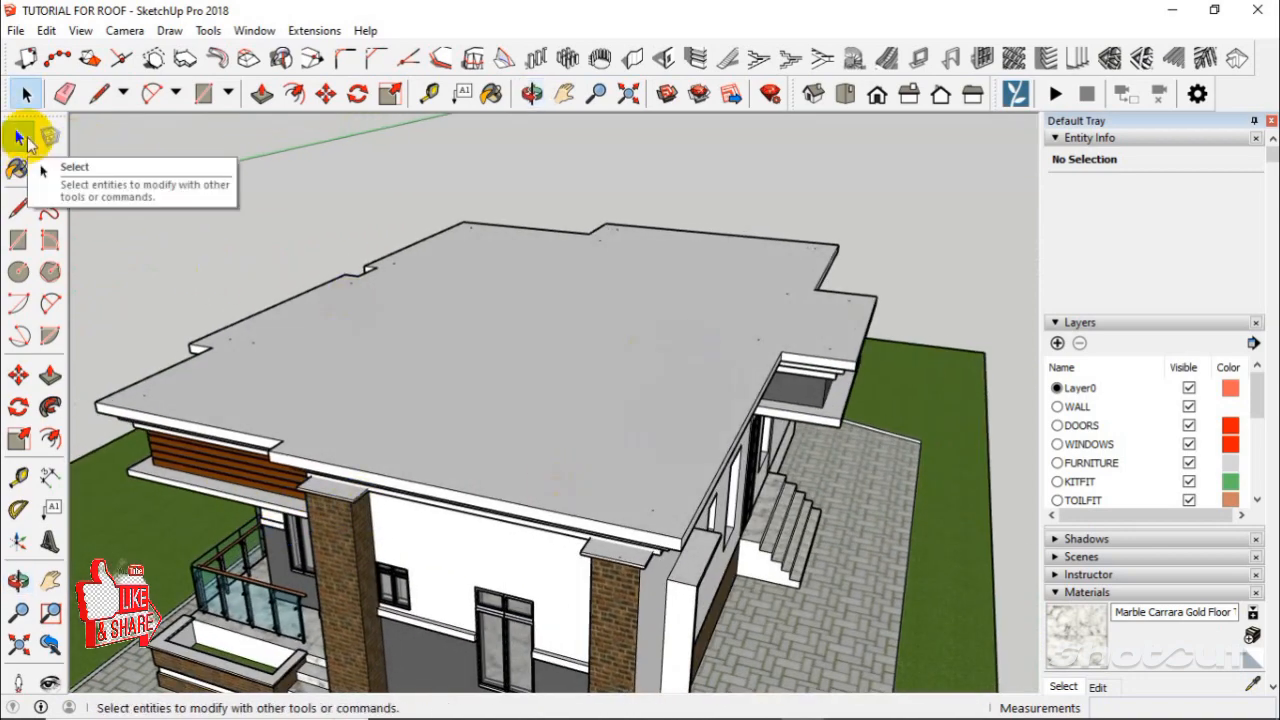
left_click(461, 369)
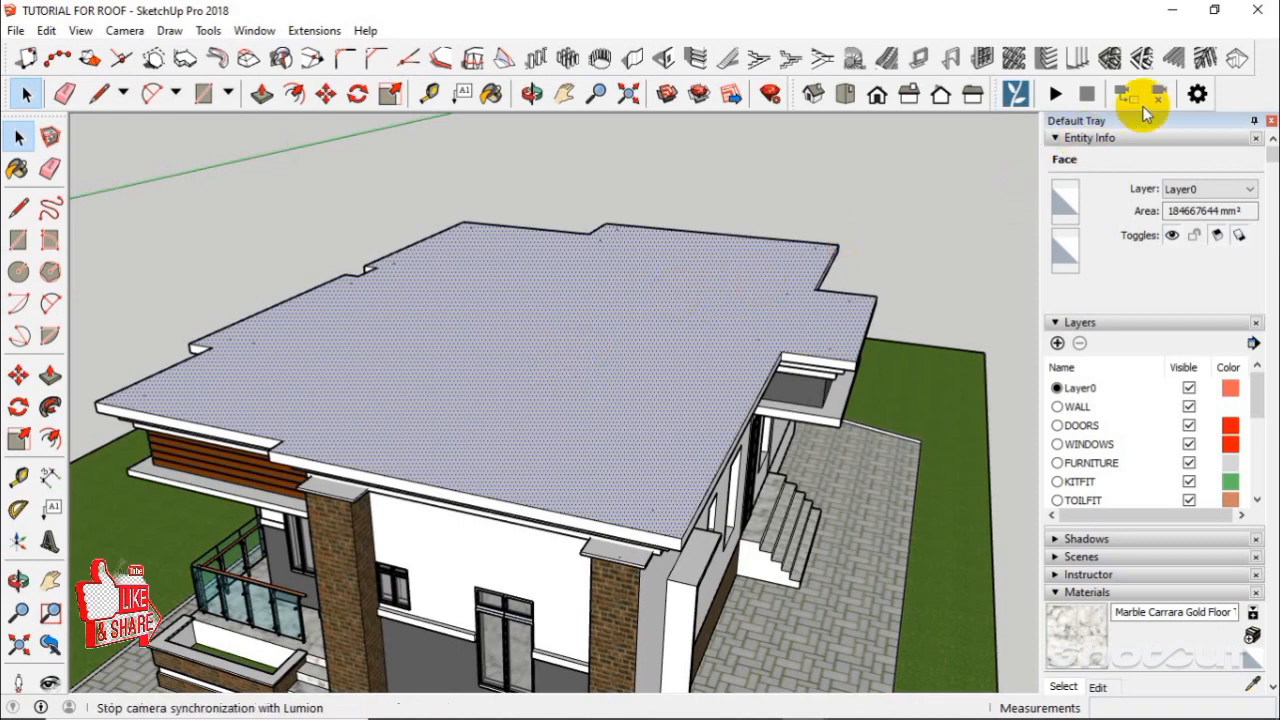
left_click(1236, 62)
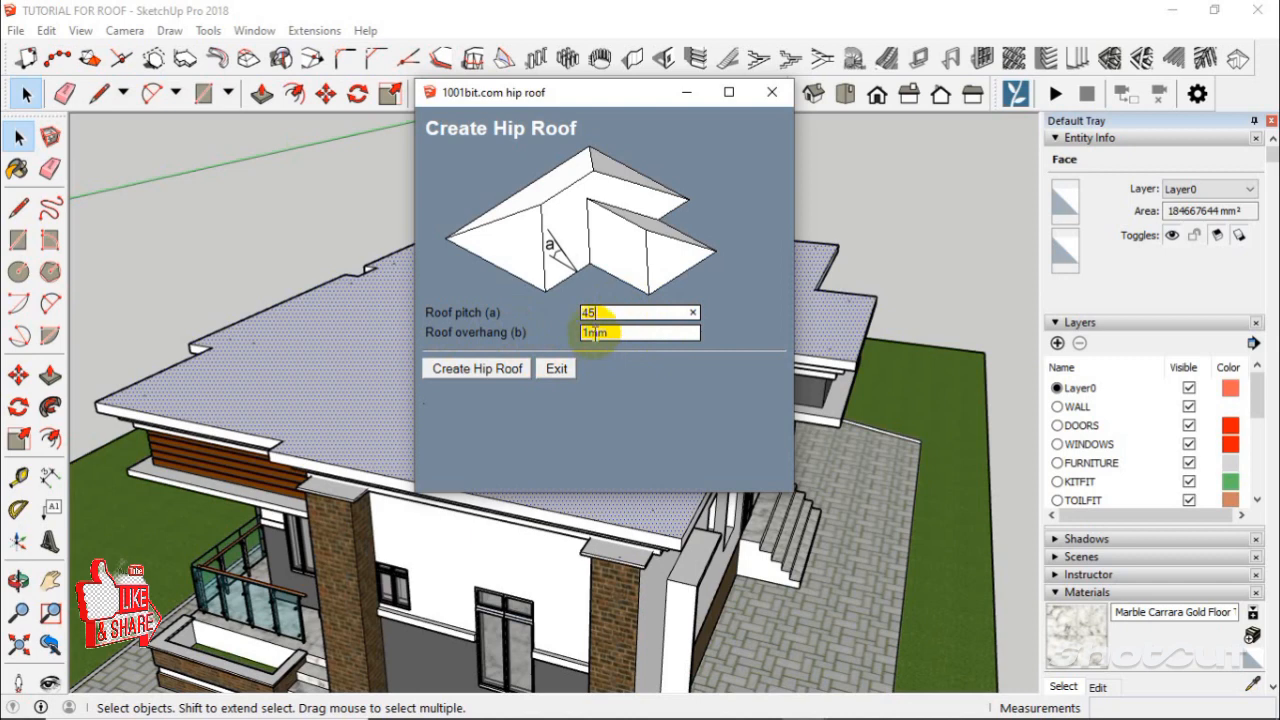
left_click(505, 369)
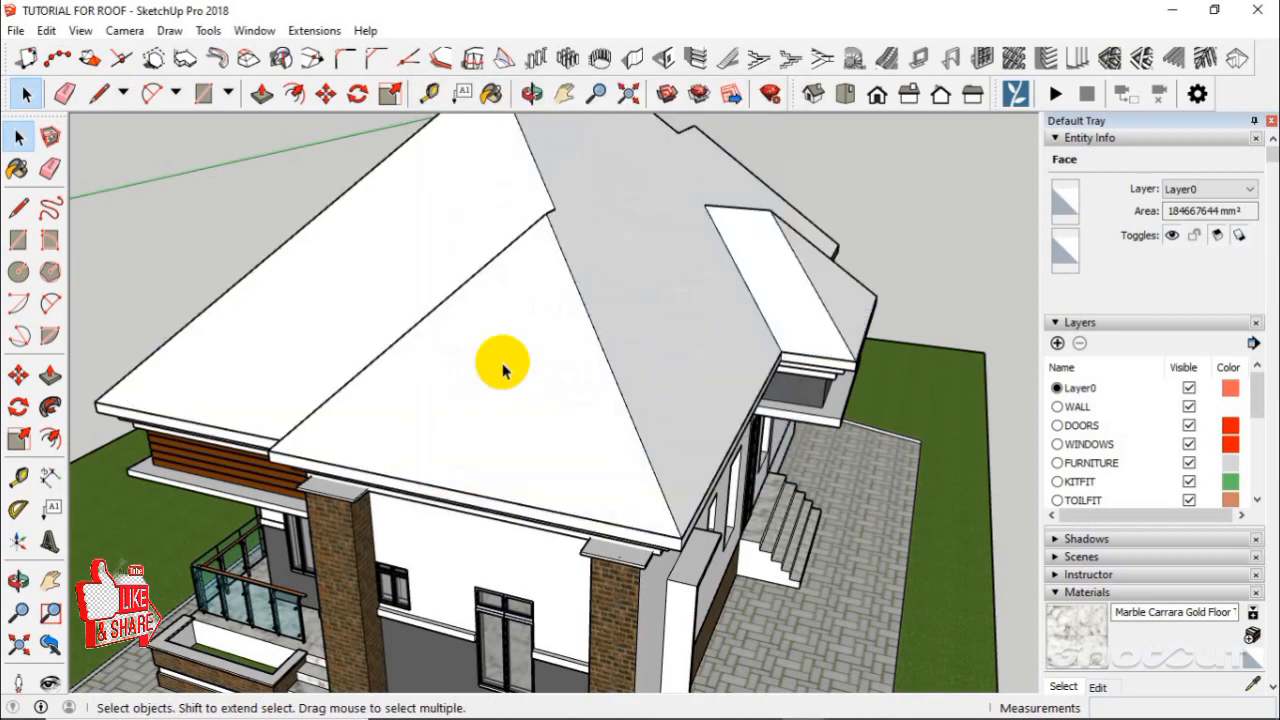
Examine the hip roof from several sides, including the valleys, the ridges and the eaves above the front entrance.
middle_click_drag(614, 420, 635, 420)
scroll(610, 421, "down", 5)
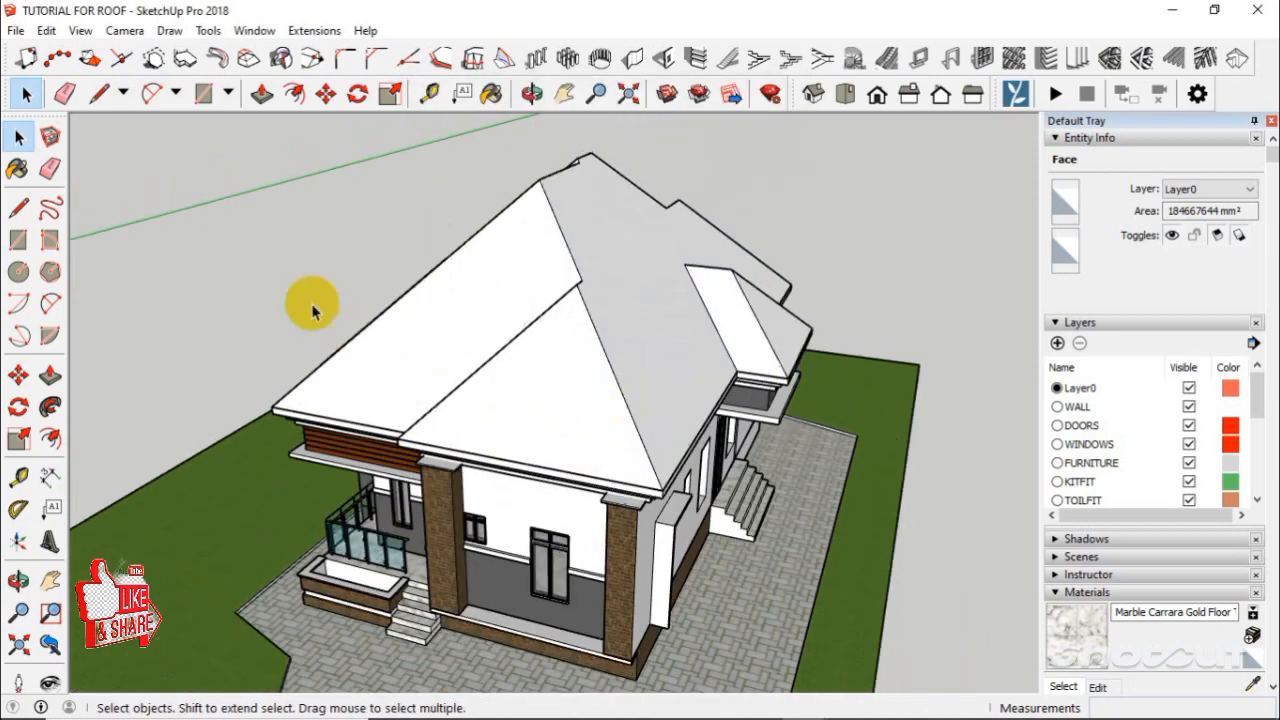
left_click(20, 579)
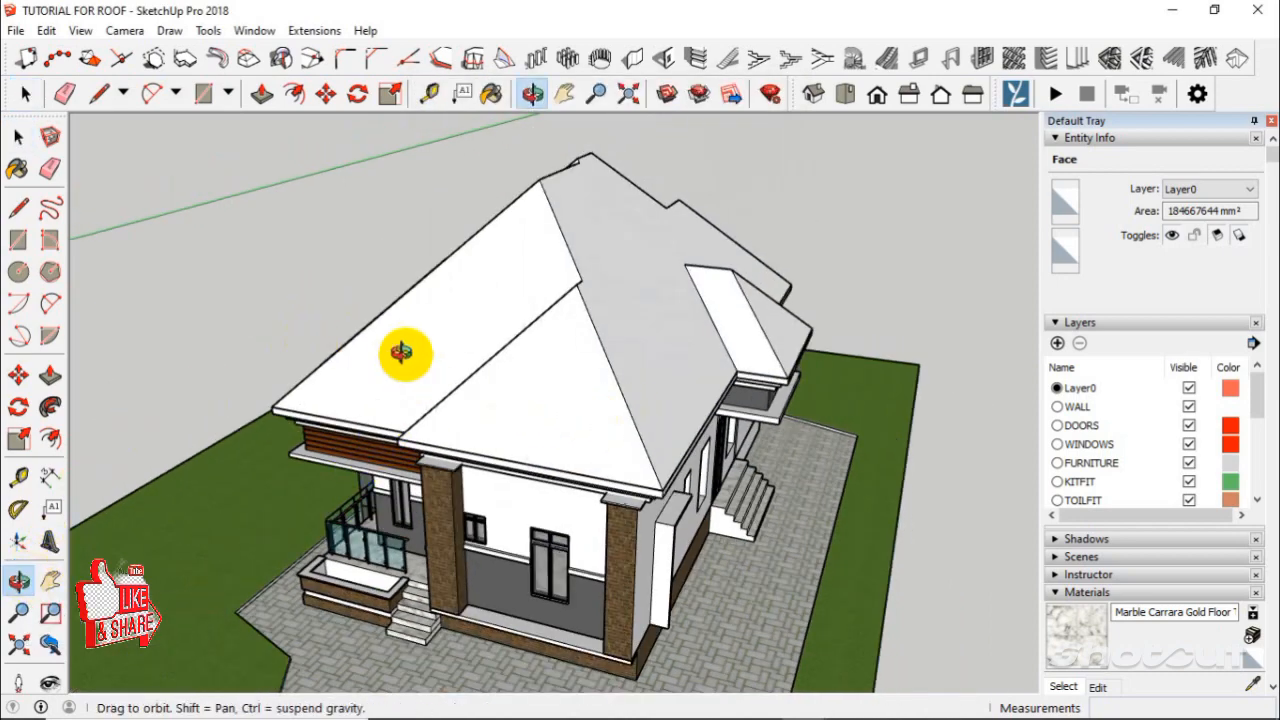
left_click_drag(409, 351, 279, 397)
left_click_drag(674, 354, 731, 412)
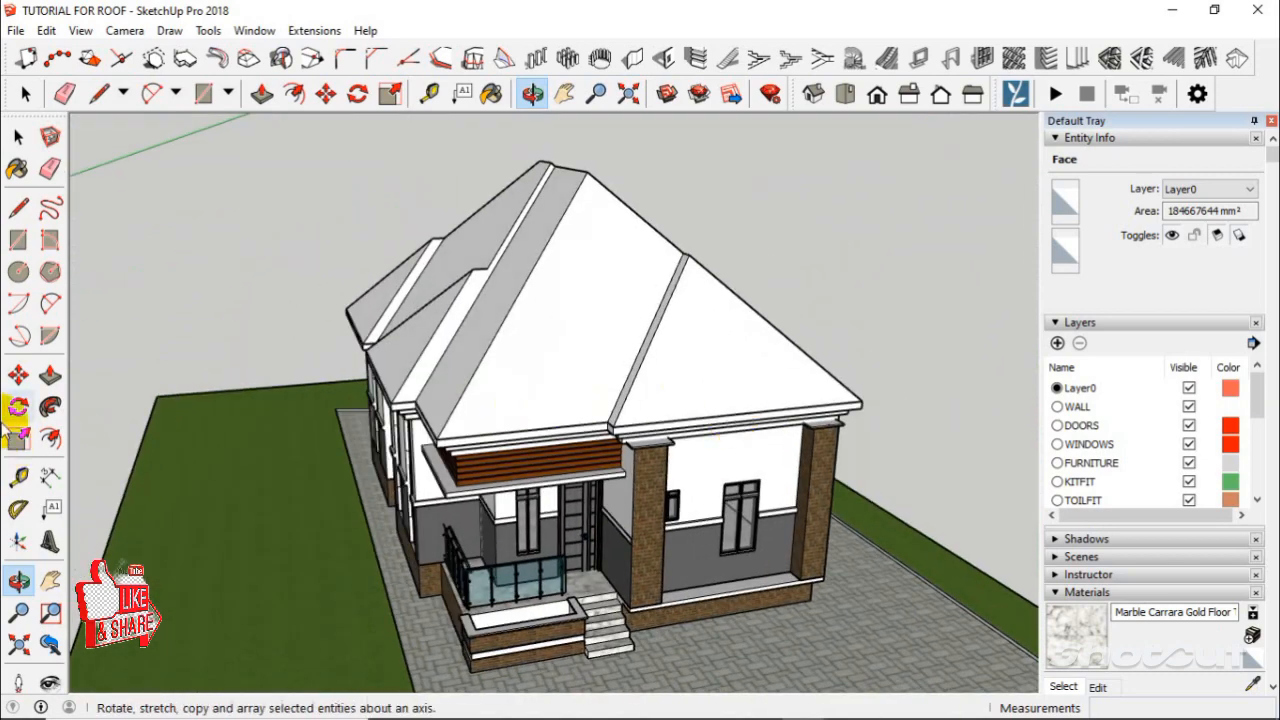
scroll(720, 335, "up", 5)
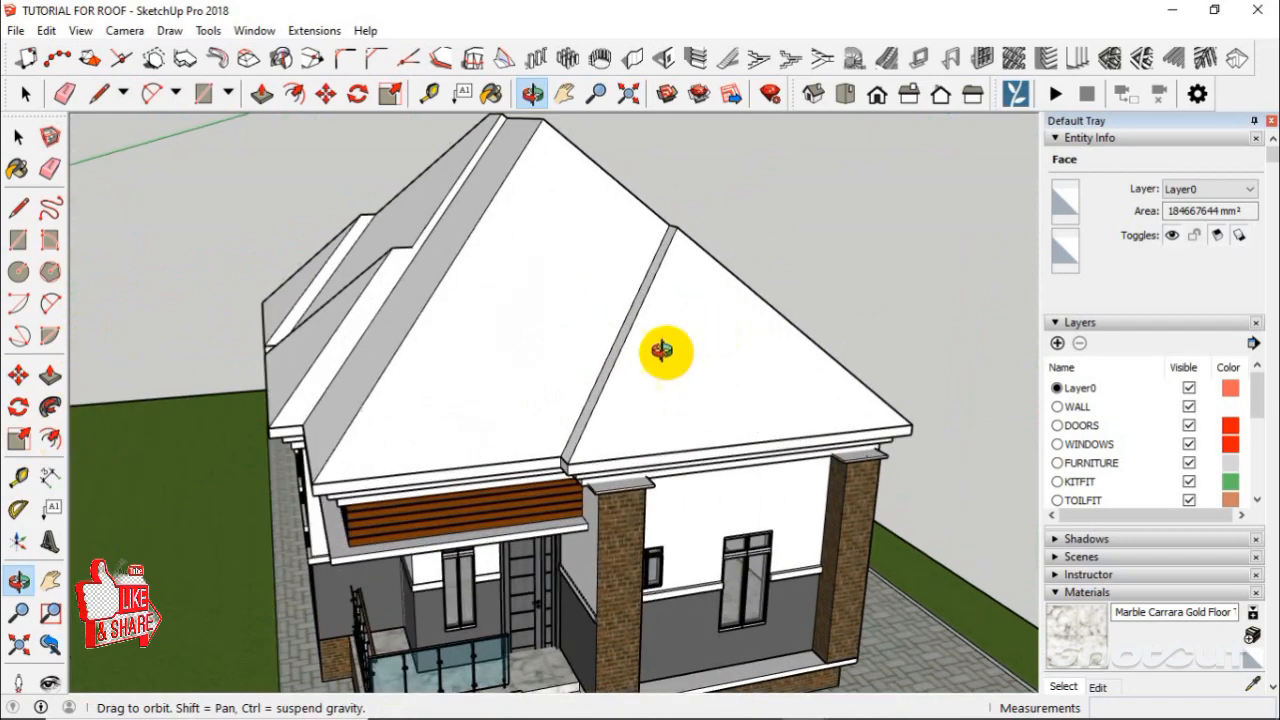
left_click_drag(666, 391, 744, 390)
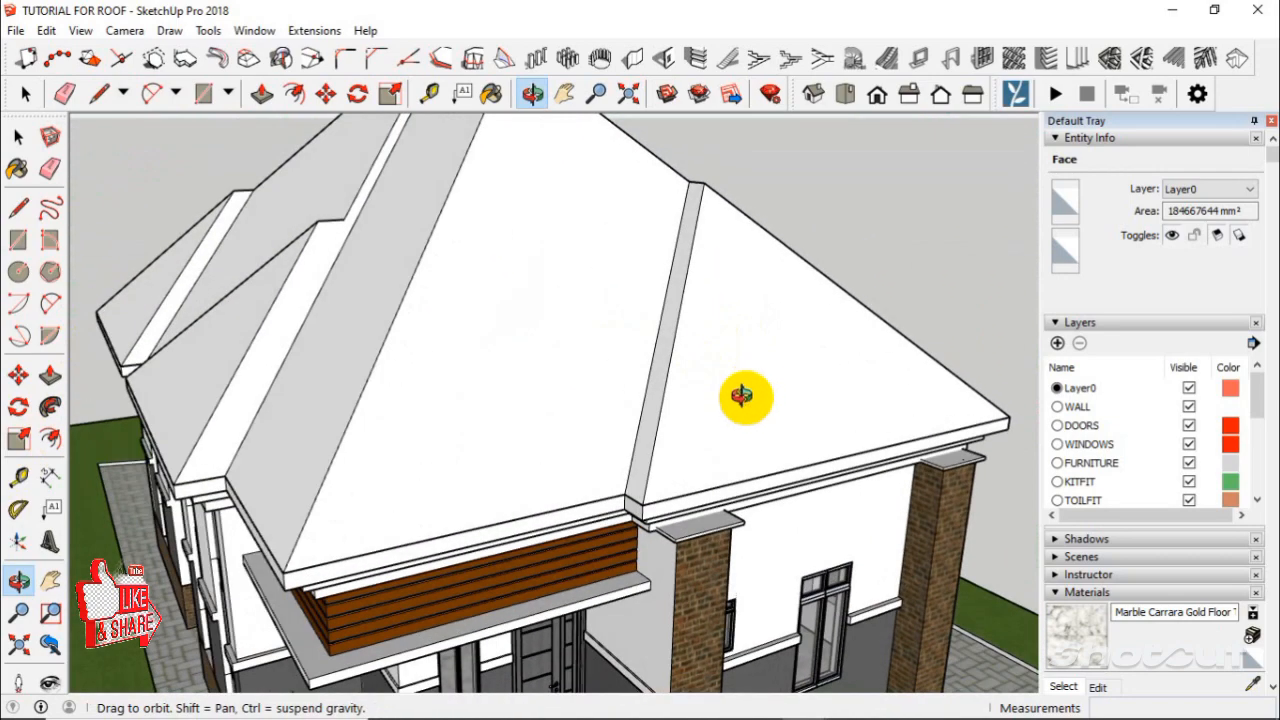
scroll(741, 463, "up", 5)
scroll(580, 475, "down", 10)
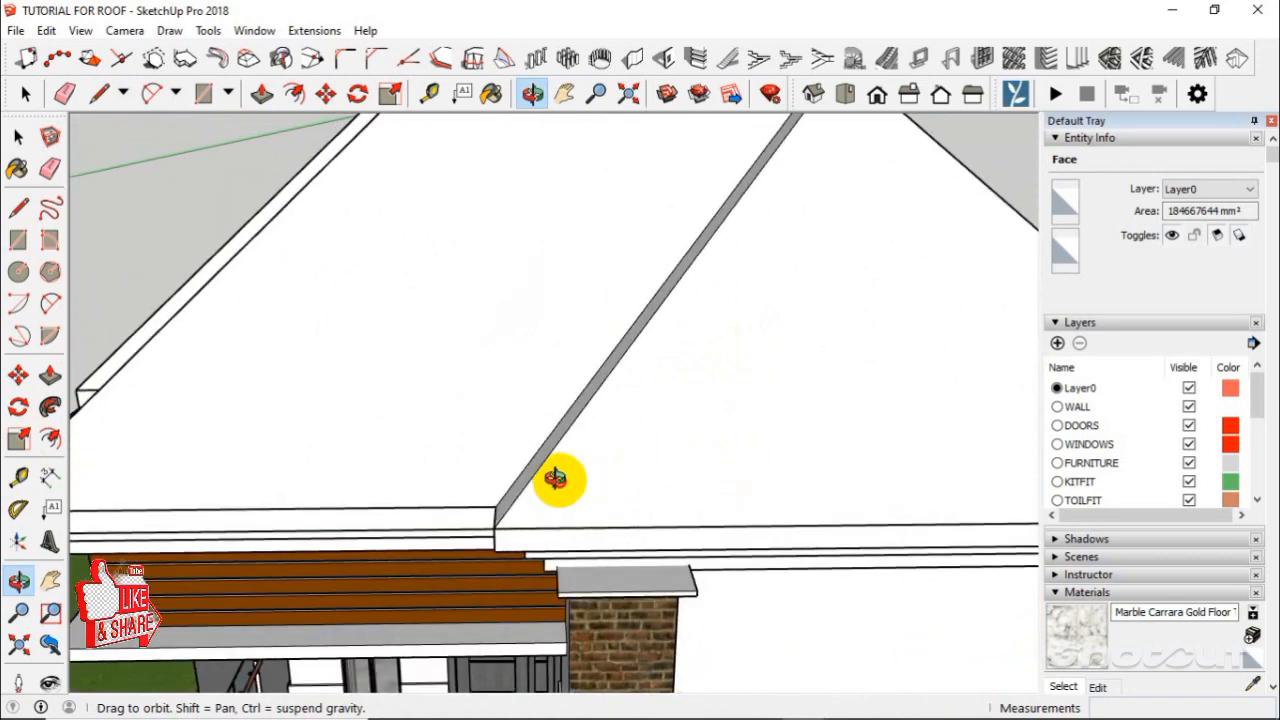
left_click_drag(660, 440, 757, 500)
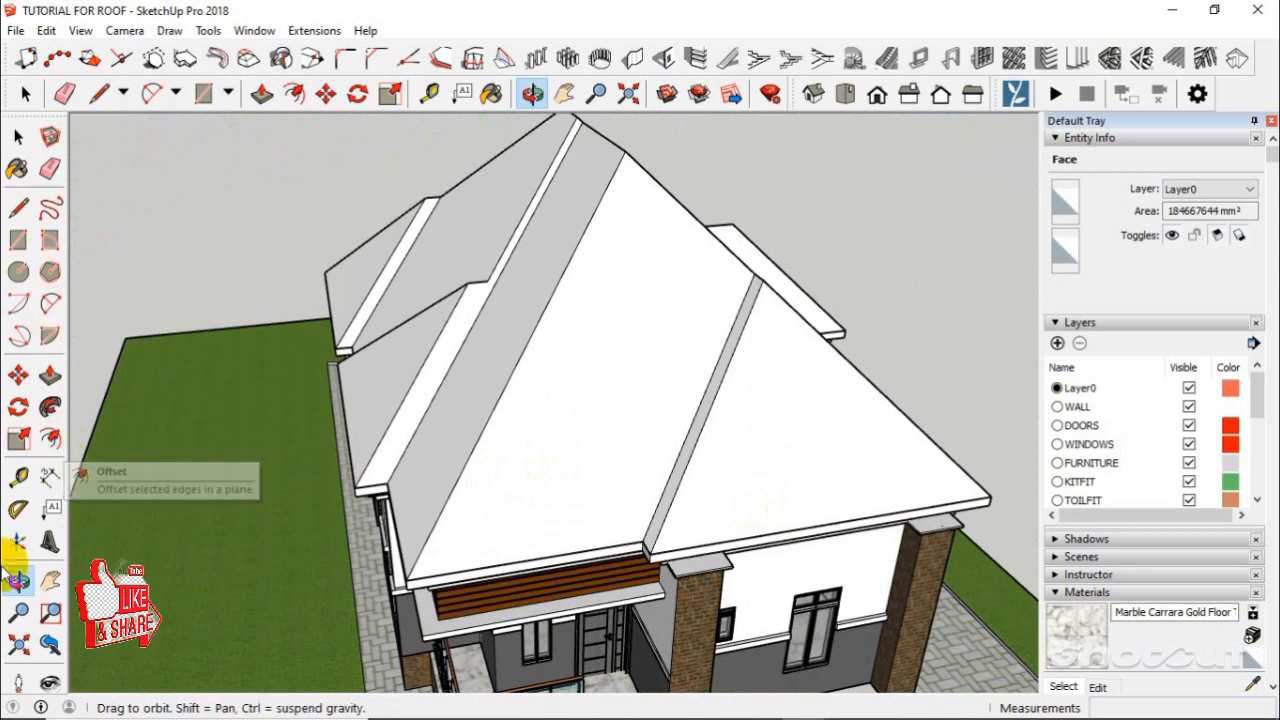
Try to offset the outline of the front roof slope without opening the roof group.
left_click(50, 440)
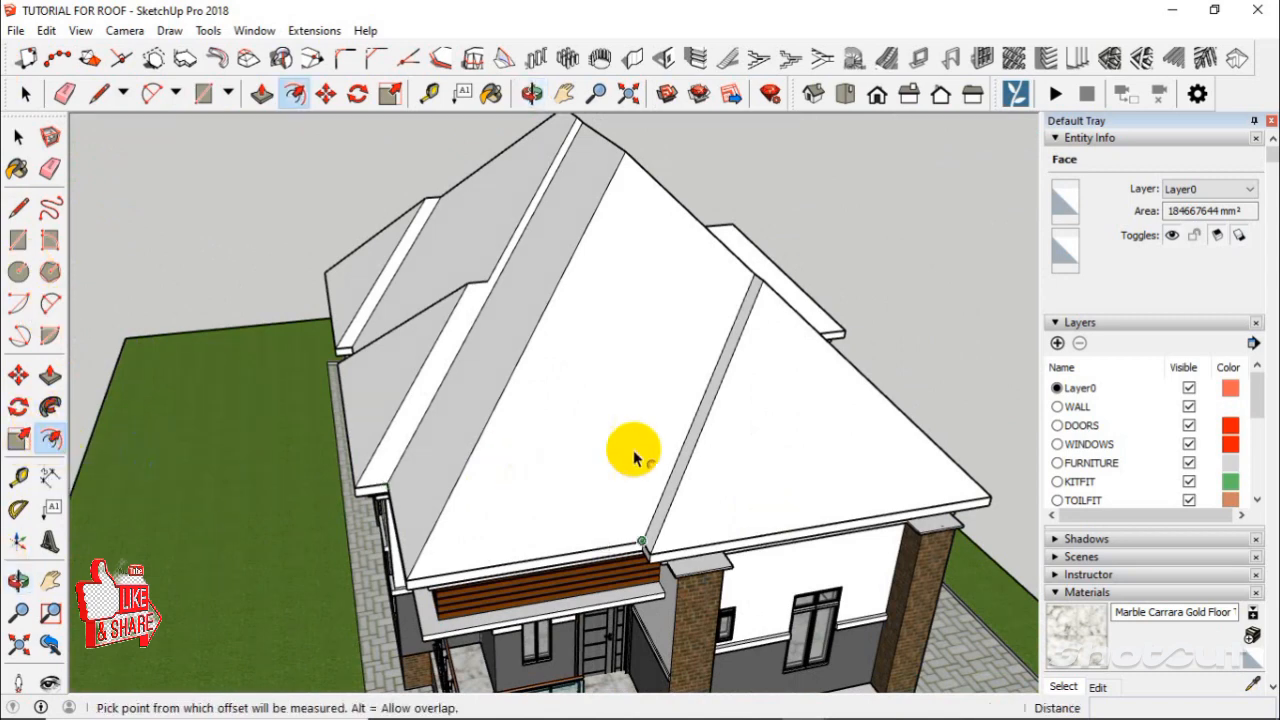
scroll(750, 450, "up", 3)
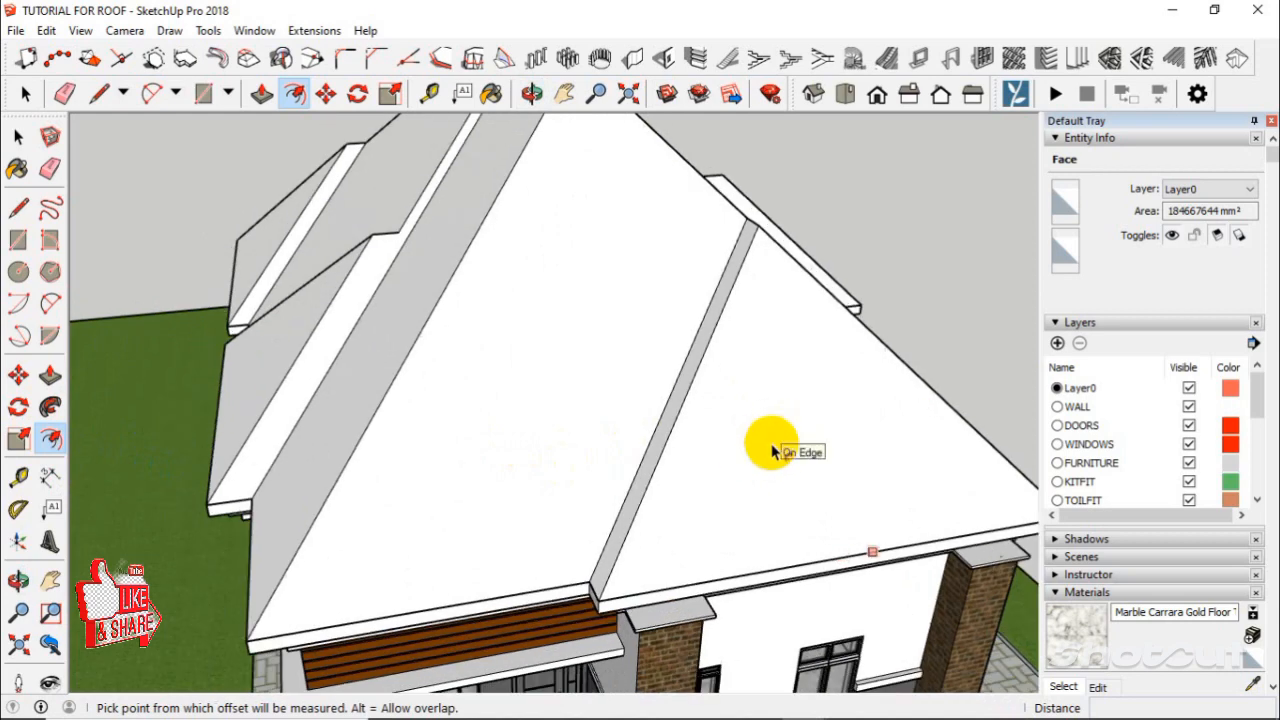
left_click(771, 447)
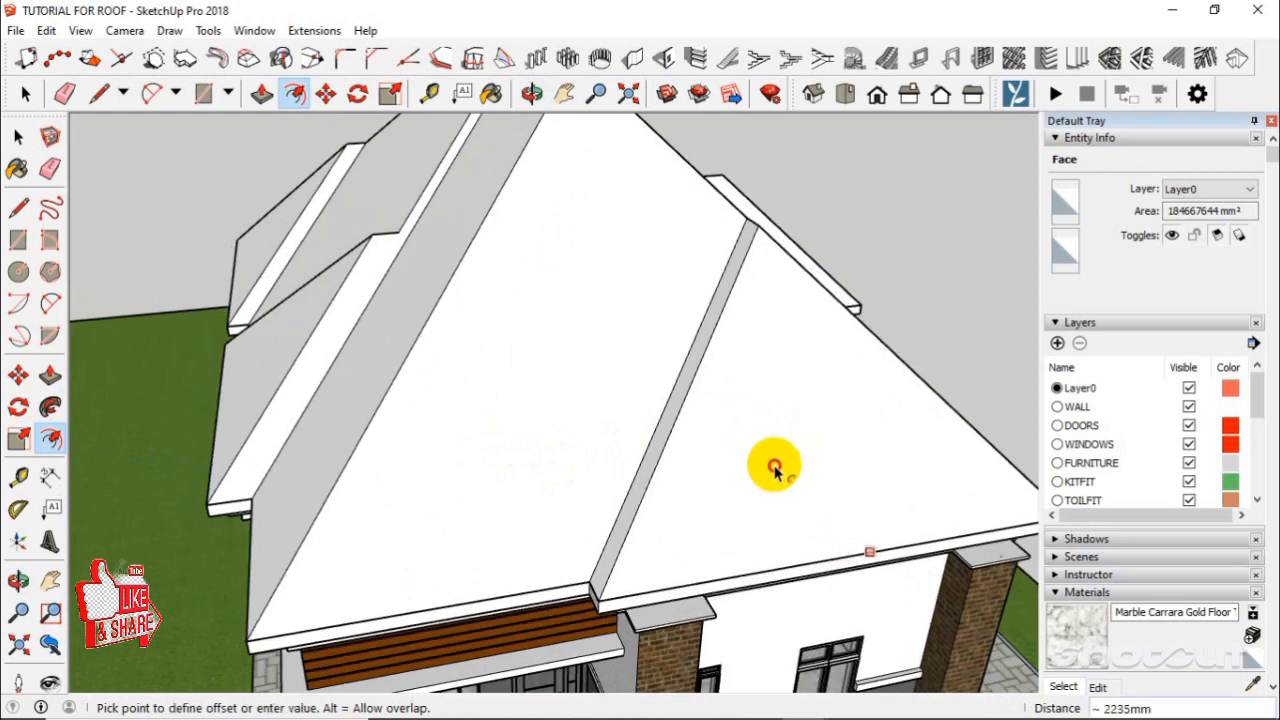
left_click(775, 466)
left_click(783, 463)
left_click(768, 450)
left_click(19, 140)
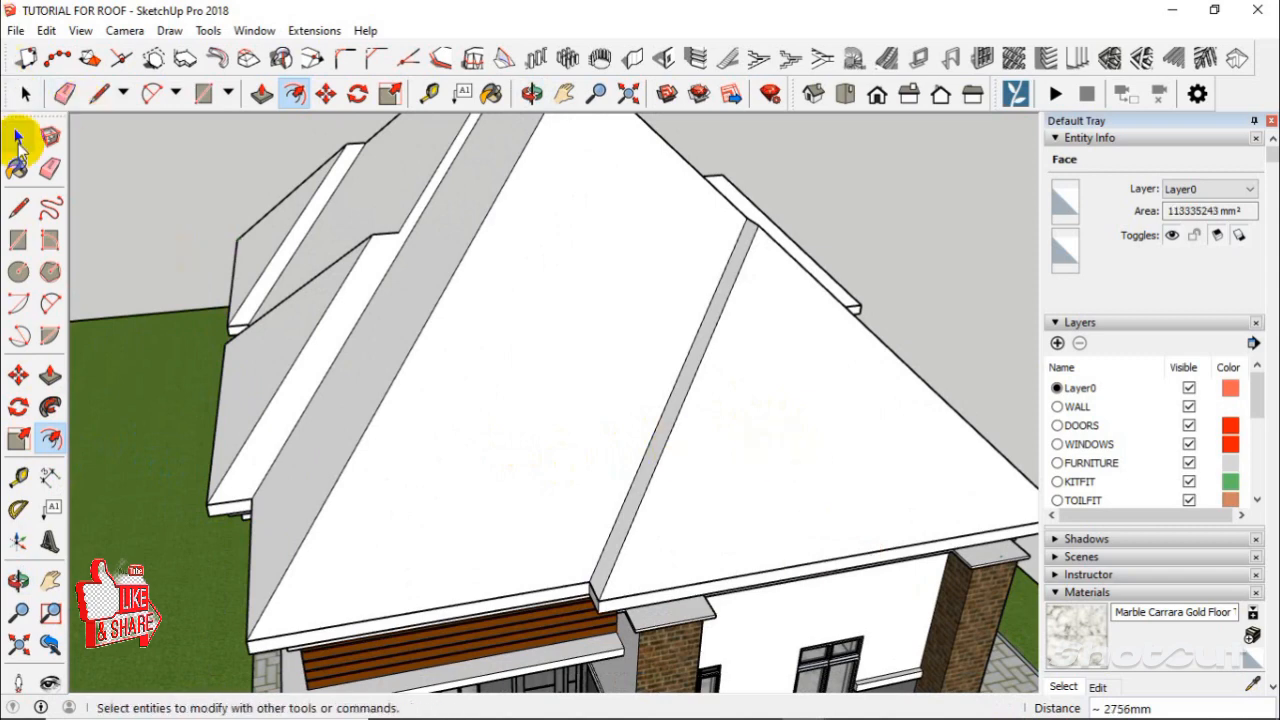
Open the roof group for editing and offset the large front slope's outline inward by 150 mm.
left_click(520, 352)
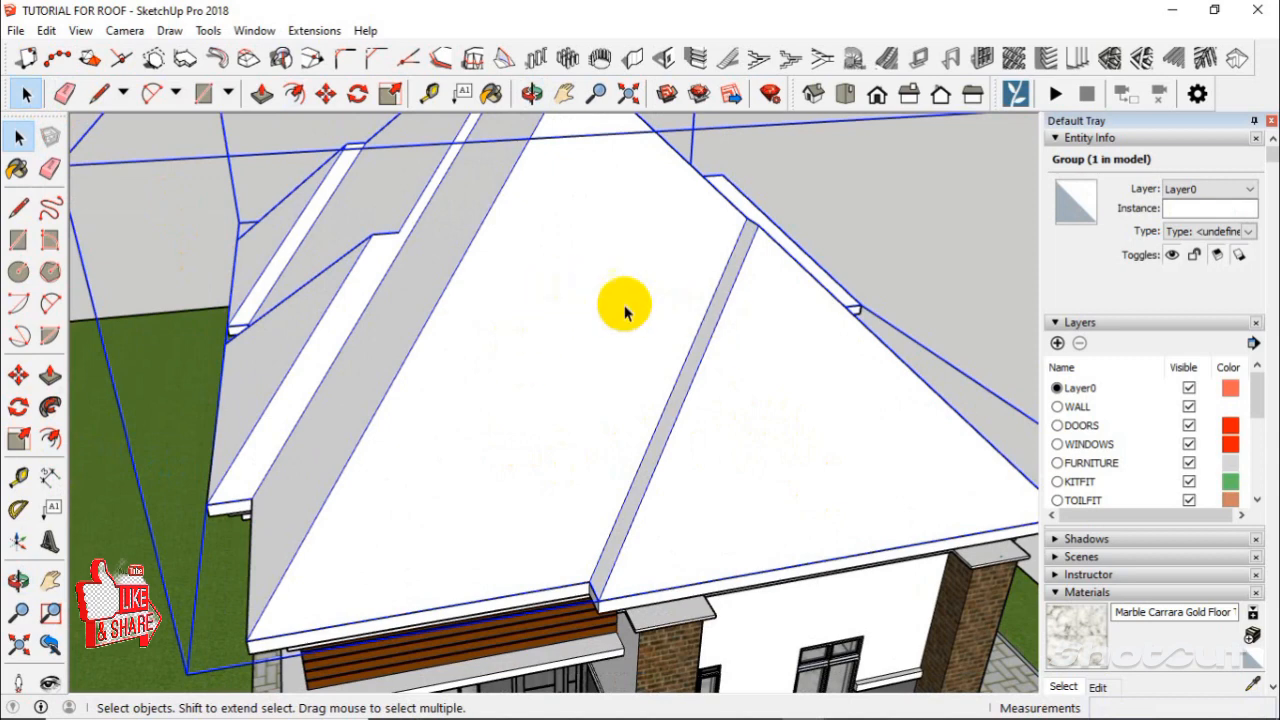
double_click(480, 358)
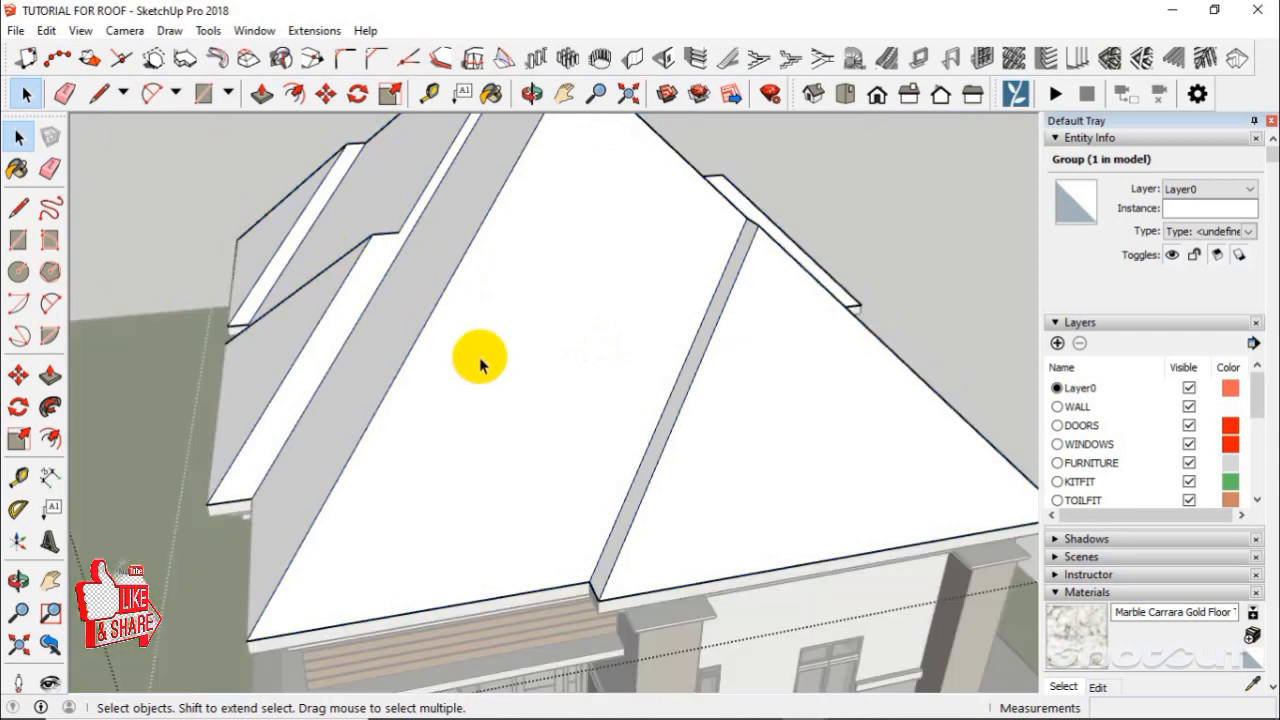
left_click(565, 418)
double_click(565, 418)
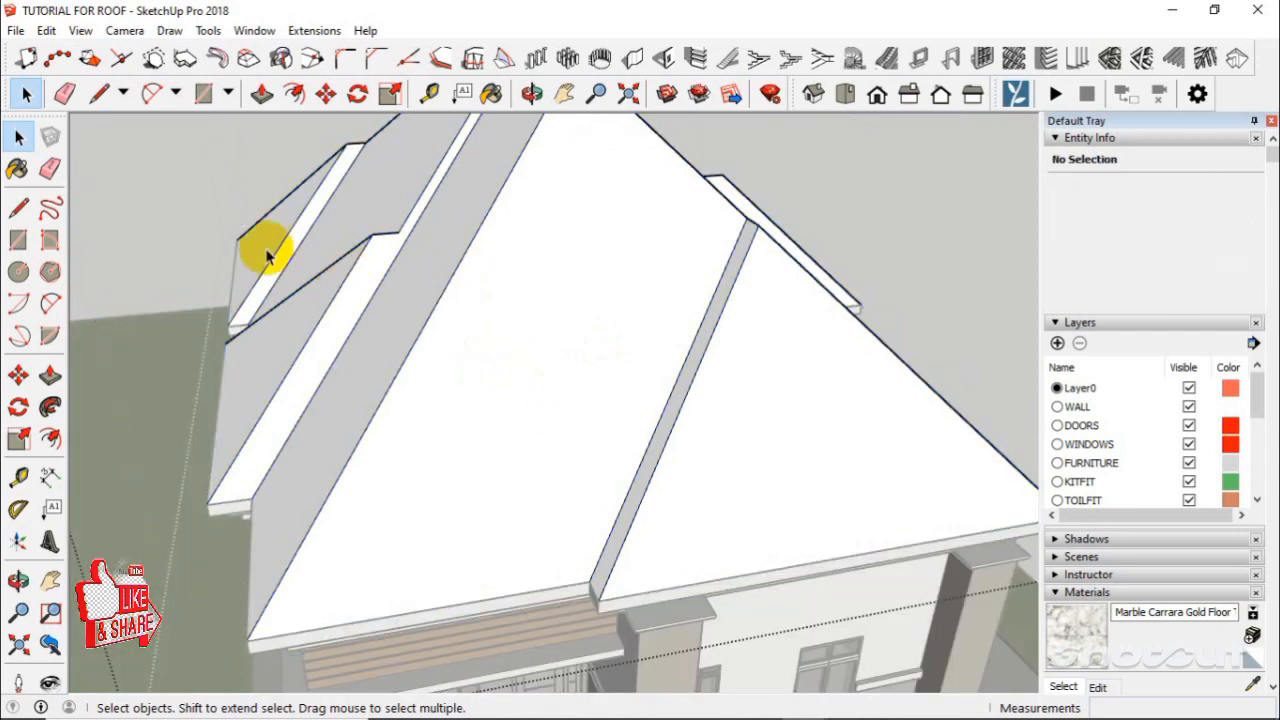
left_click(434, 449)
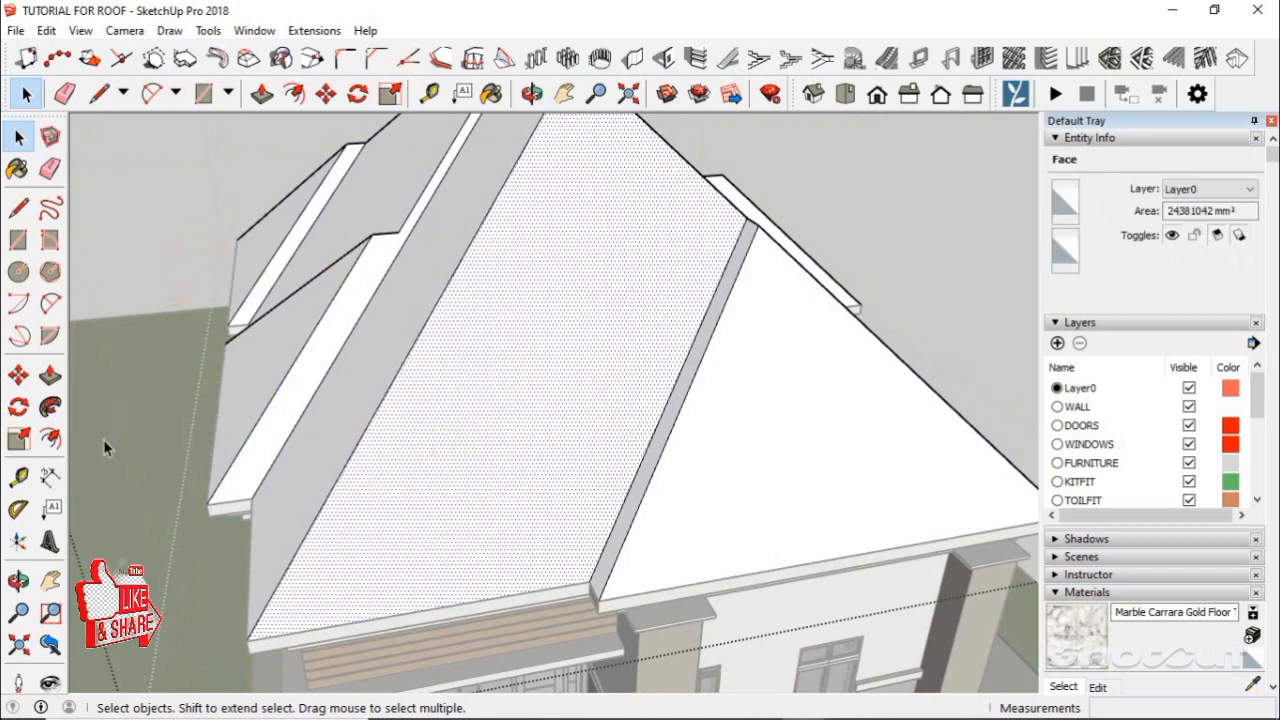
left_click(50, 438)
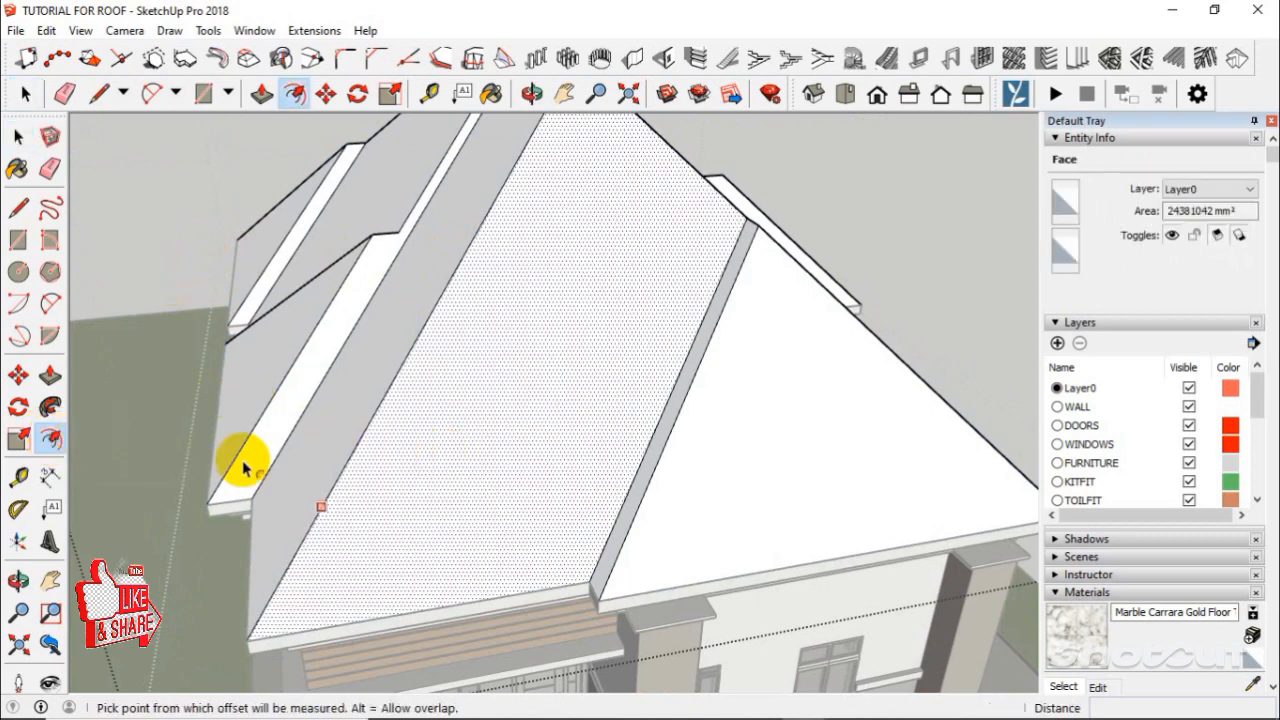
left_click(350, 459)
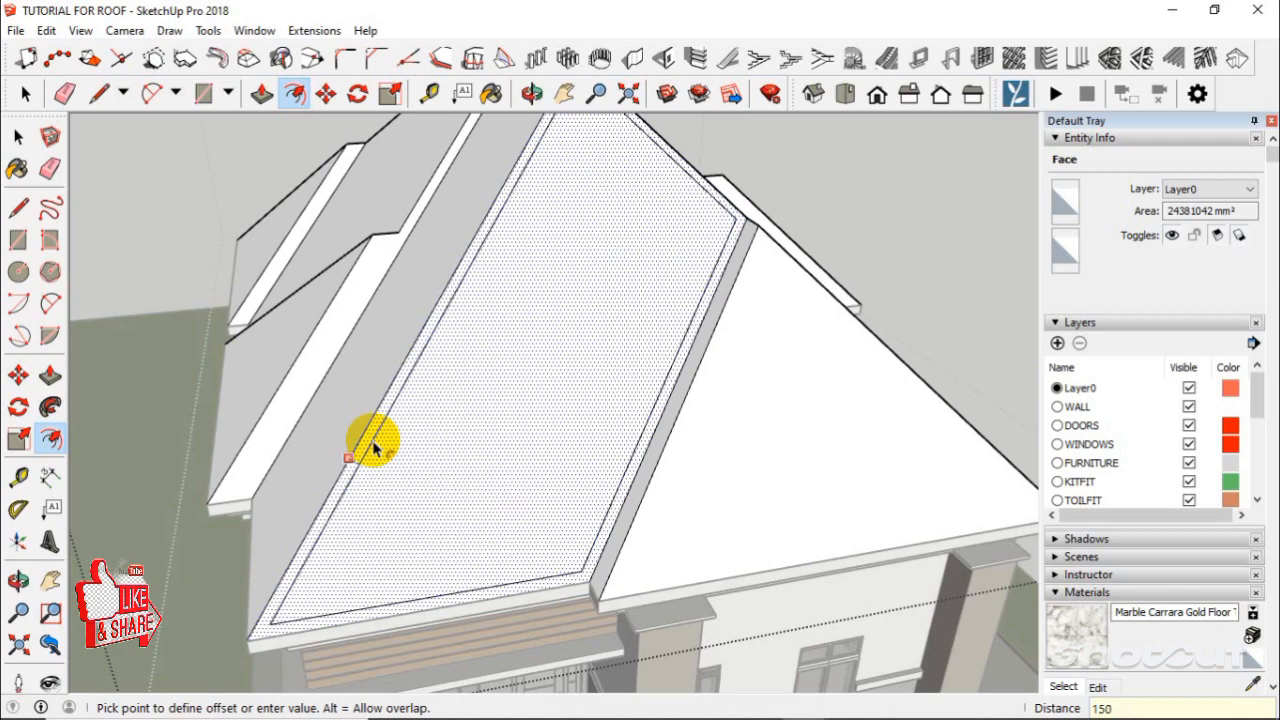
left_click(375, 448)
Repeat the 150 mm inward offset on the narrow slopes and the small triangular hip face beside the large front slope.
middle_click_drag(380, 449, 600, 460)
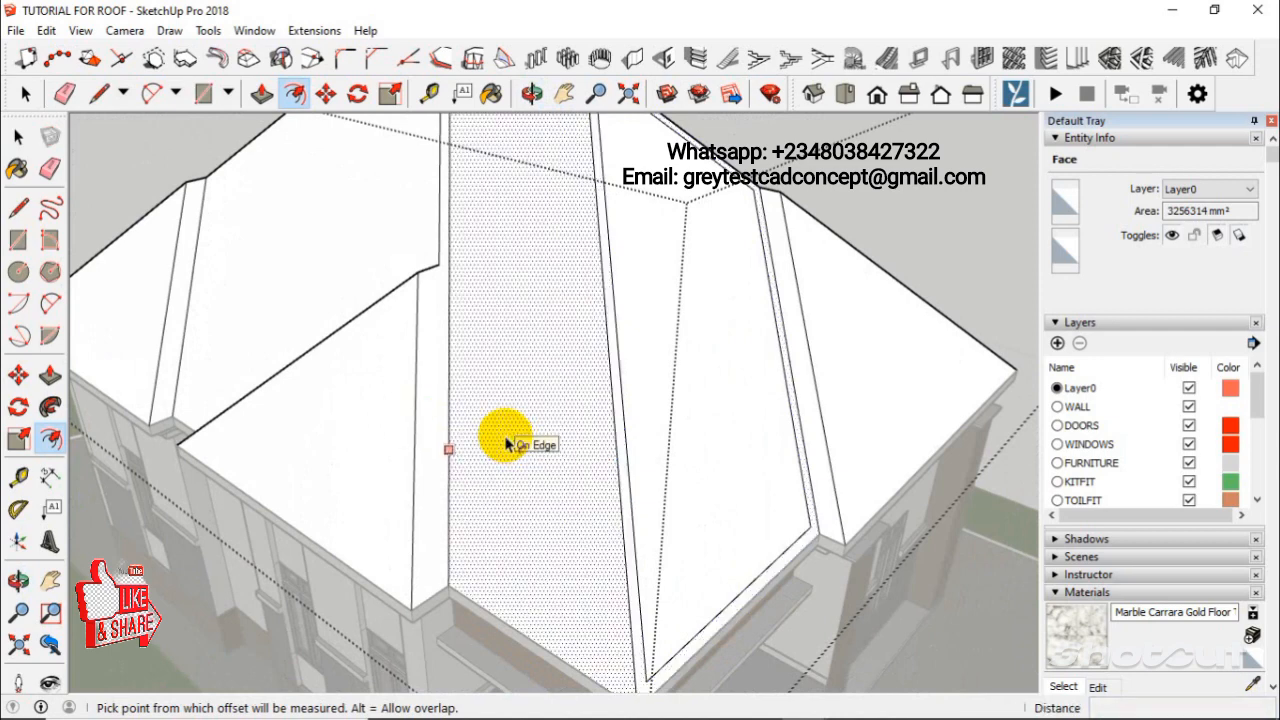
scroll(437, 410, "up", 5)
double_click(437, 411)
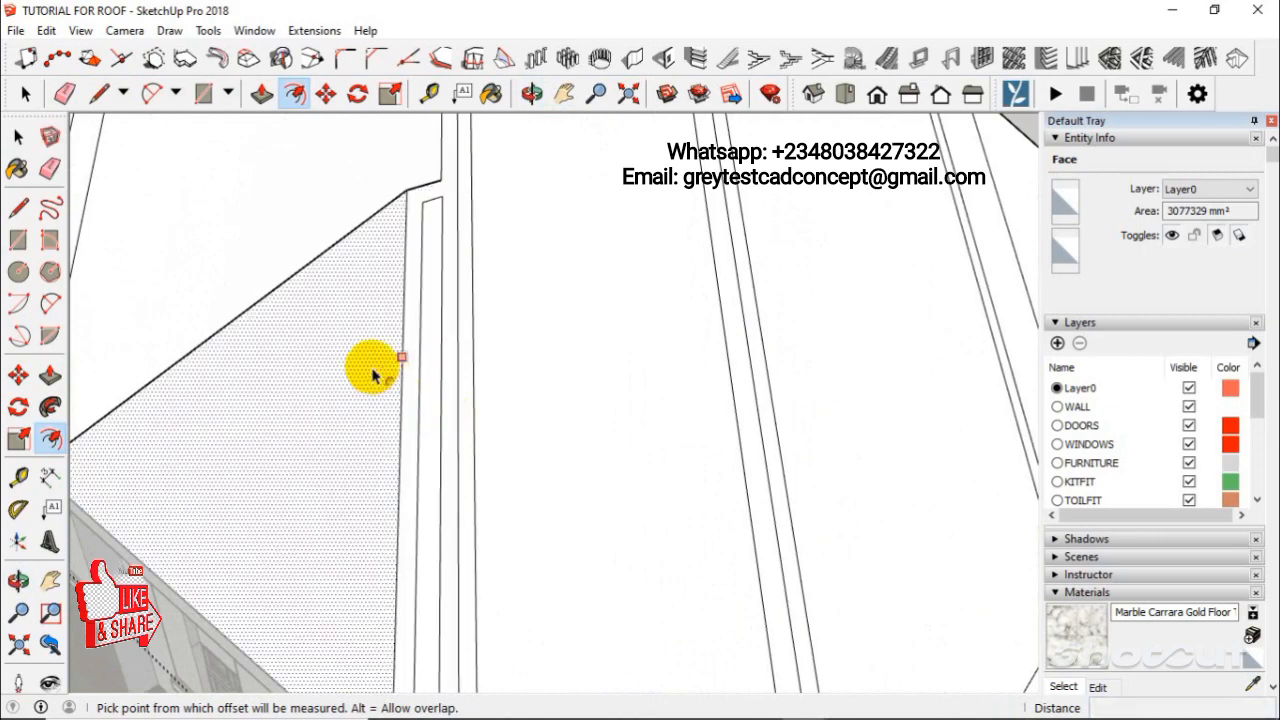
scroll(370, 370, "down", 5)
mouse_move(414, 391)
middle_mouse_down()
mouse_move(437, 414)
mouse_move(688, 440)
middle_mouse_up()
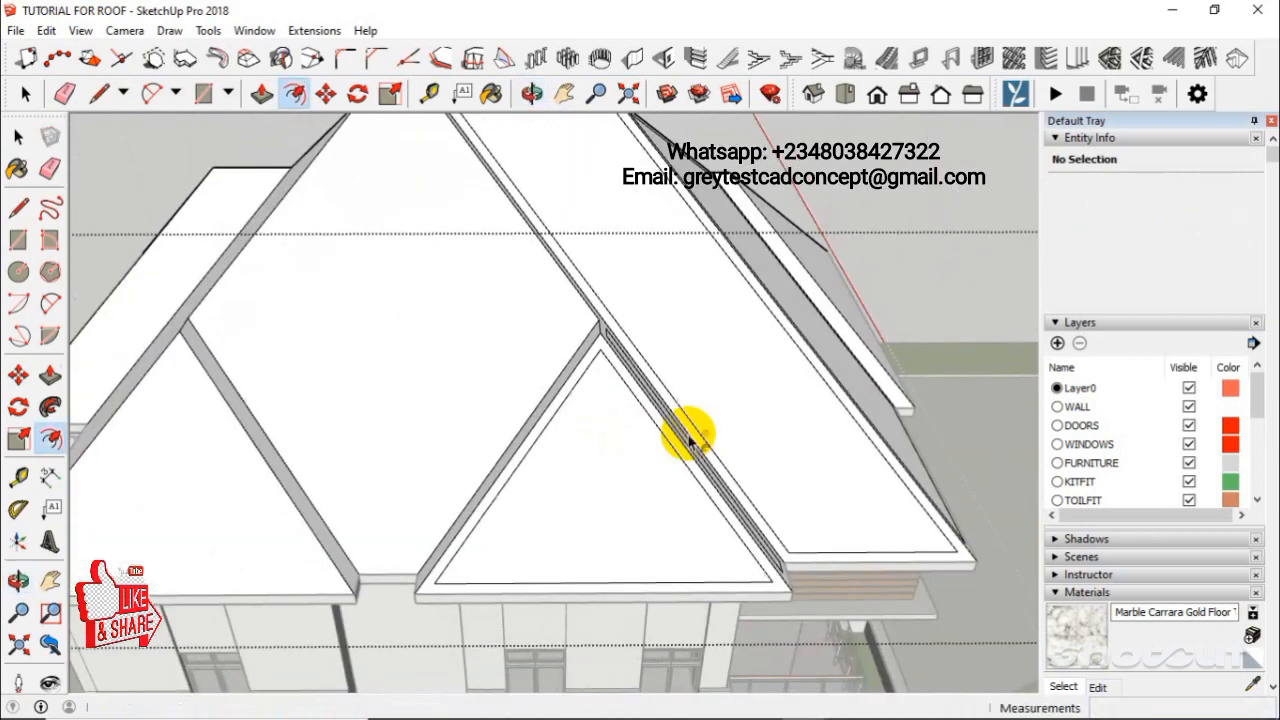
Repeat the 150 mm inward offset on the large diamond-shaped slope, its neighbouring triangular hip and the adjoining long narrow slopes.
double_click(509, 362)
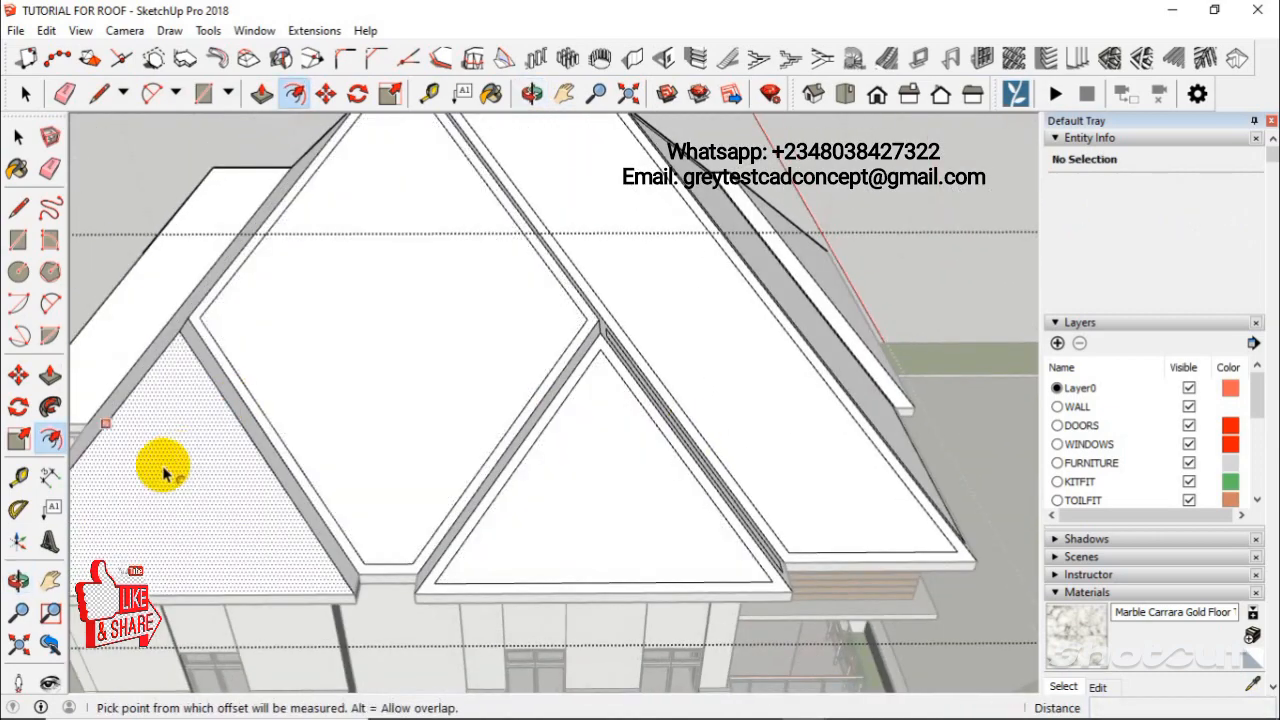
mouse_move(500, 491)
middle_mouse_down()
mouse_move(829, 500)
mouse_move(443, 418)
middle_mouse_up()
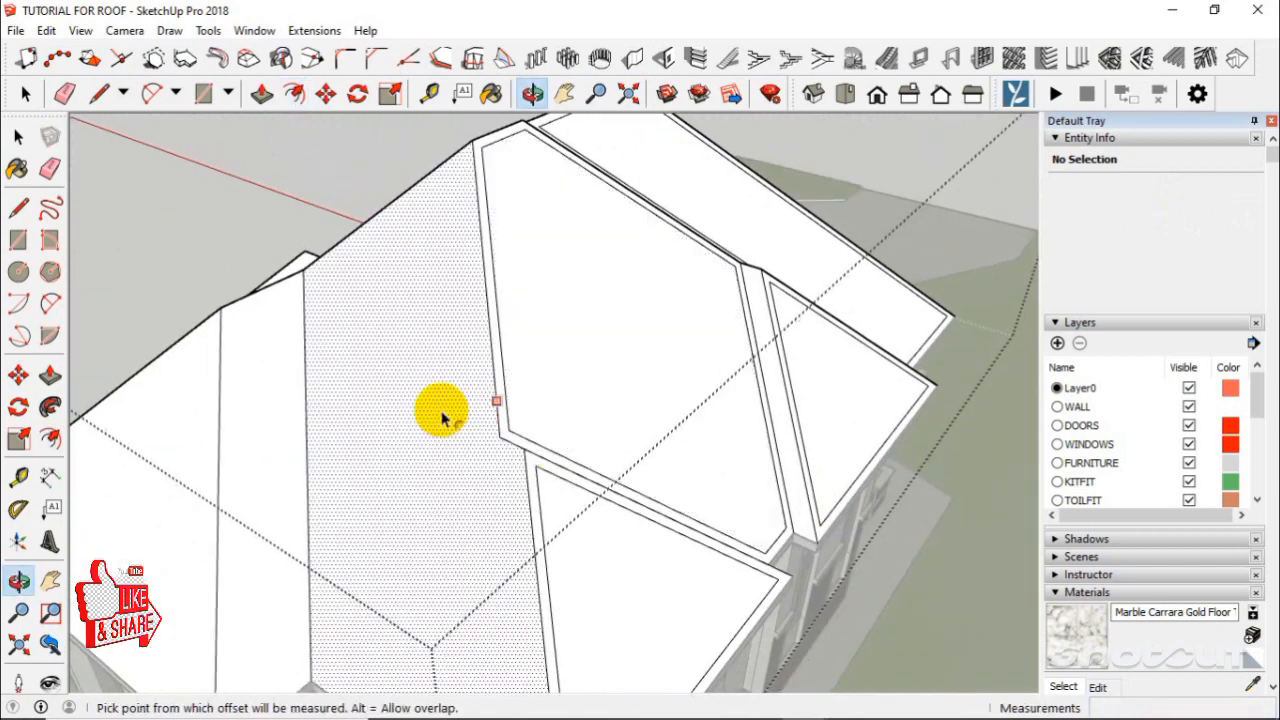
double_click(437, 409)
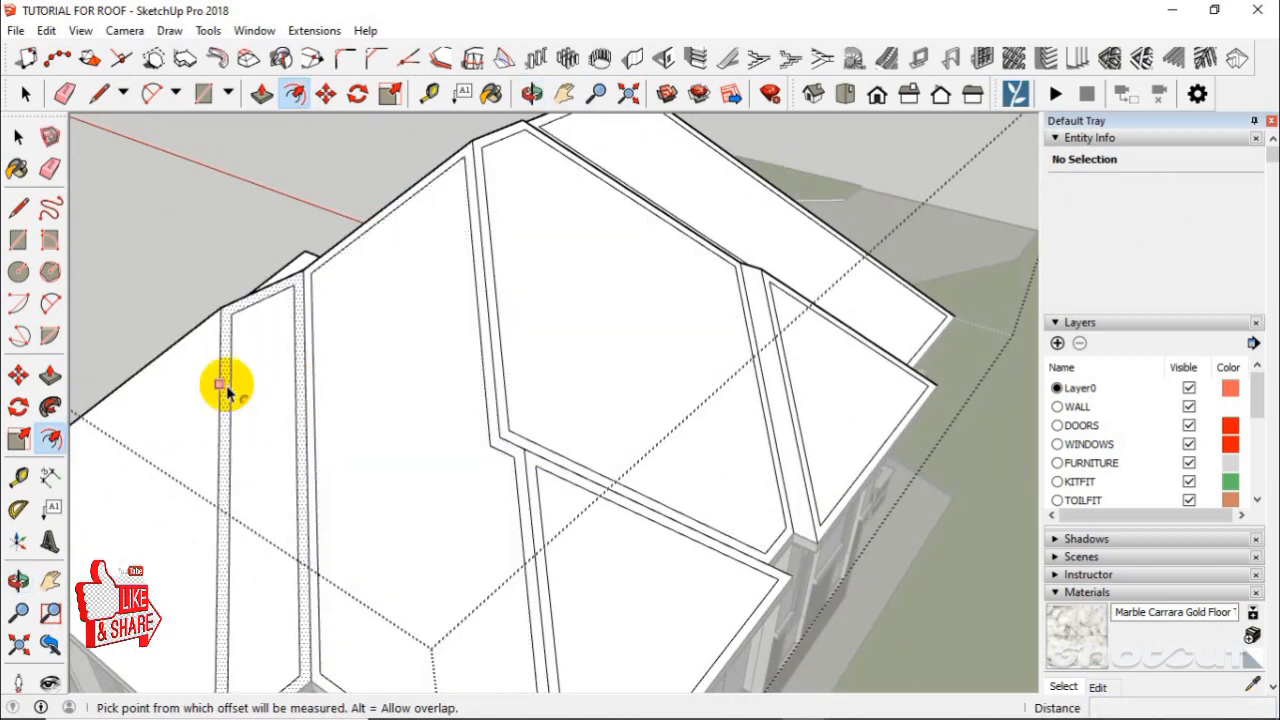
double_click(240, 388)
Add the same 150 mm inset border to the next roof slopes and to the faces of the small porch roof.
middle_click_drag(294, 386, 877, 426)
double_click(860, 424)
double_click(663, 412)
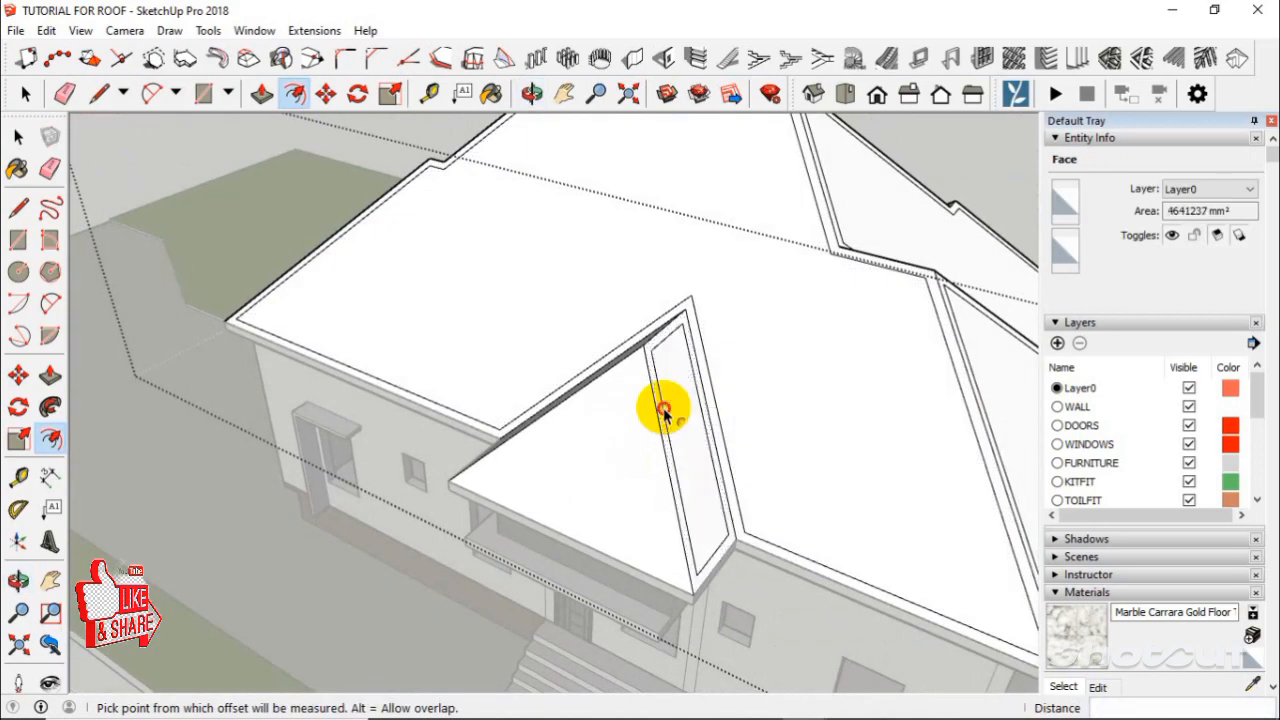
double_click(617, 420)
middle_click_drag(617, 420, 872, 410)
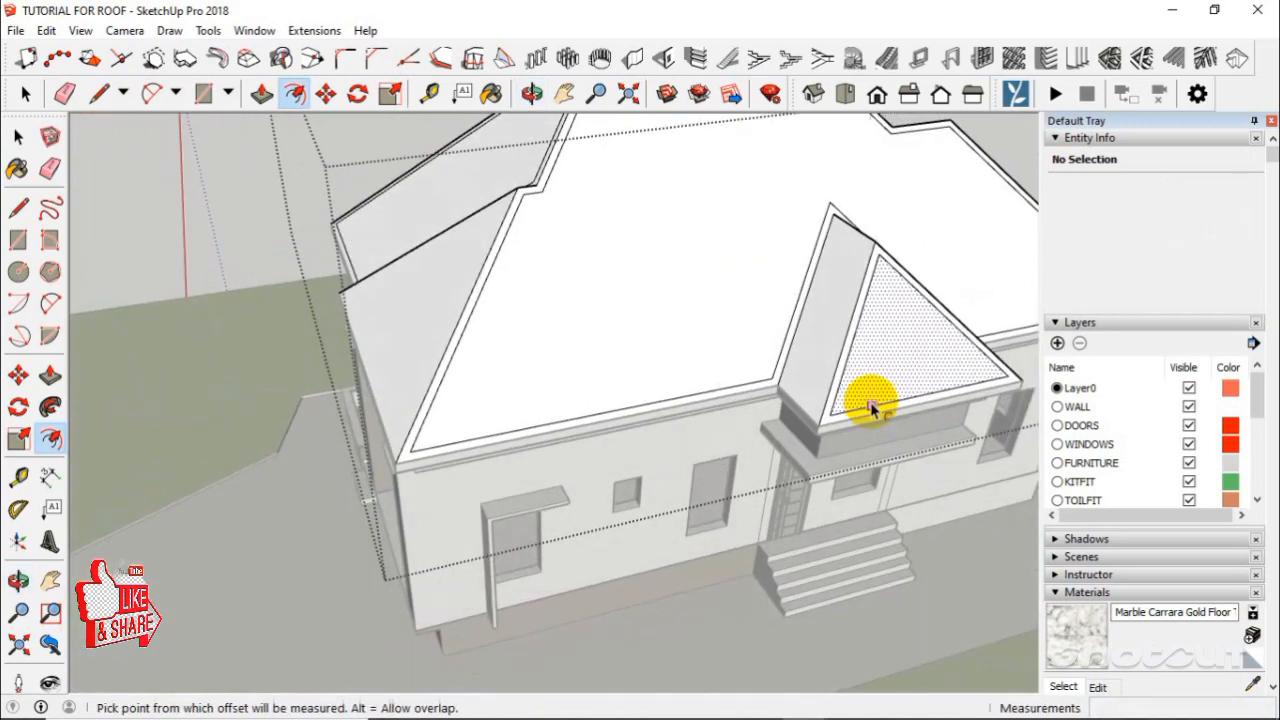
double_click(813, 355)
middle_click_drag(809, 349, 495, 418)
Examine the roof from several sides to check that every main slope and the porch roof has its inset border.
key("f")
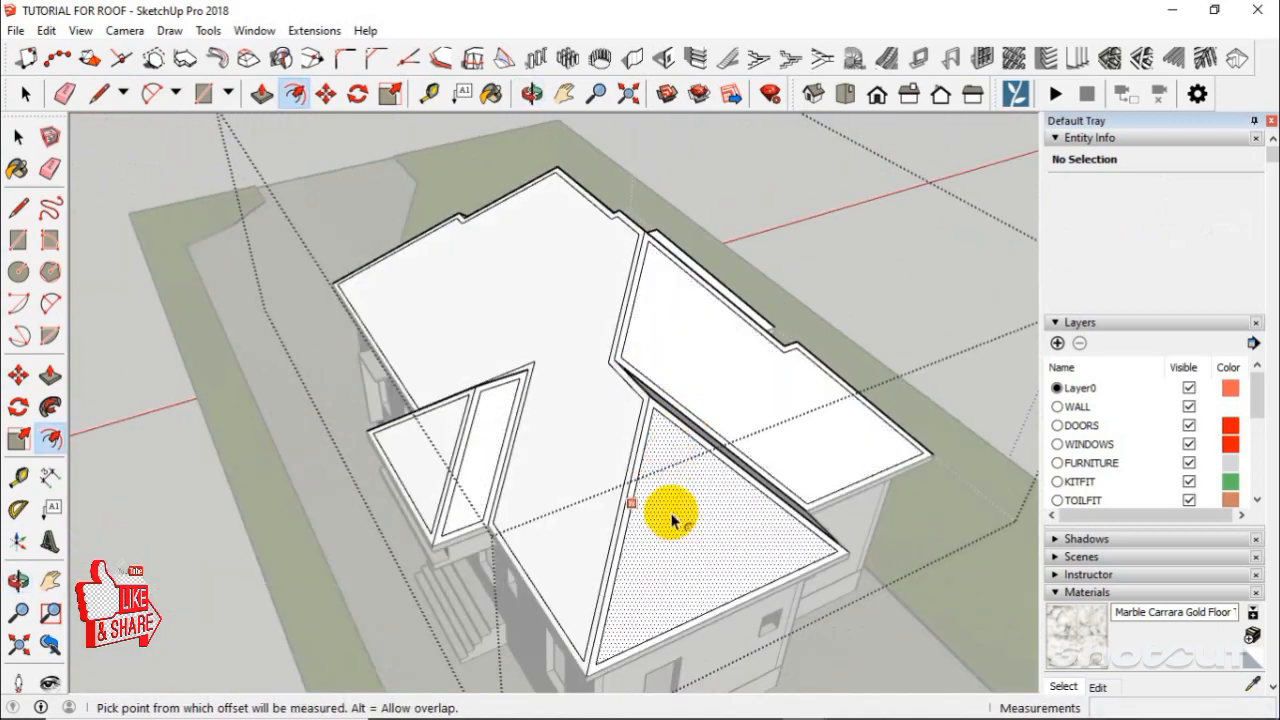
middle_click_drag(672, 520, 209, 451)
middle_click_drag(737, 309, 271, 437)
middle_click_drag(654, 437, 586, 486)
middle_click_drag(614, 386, 705, 380)
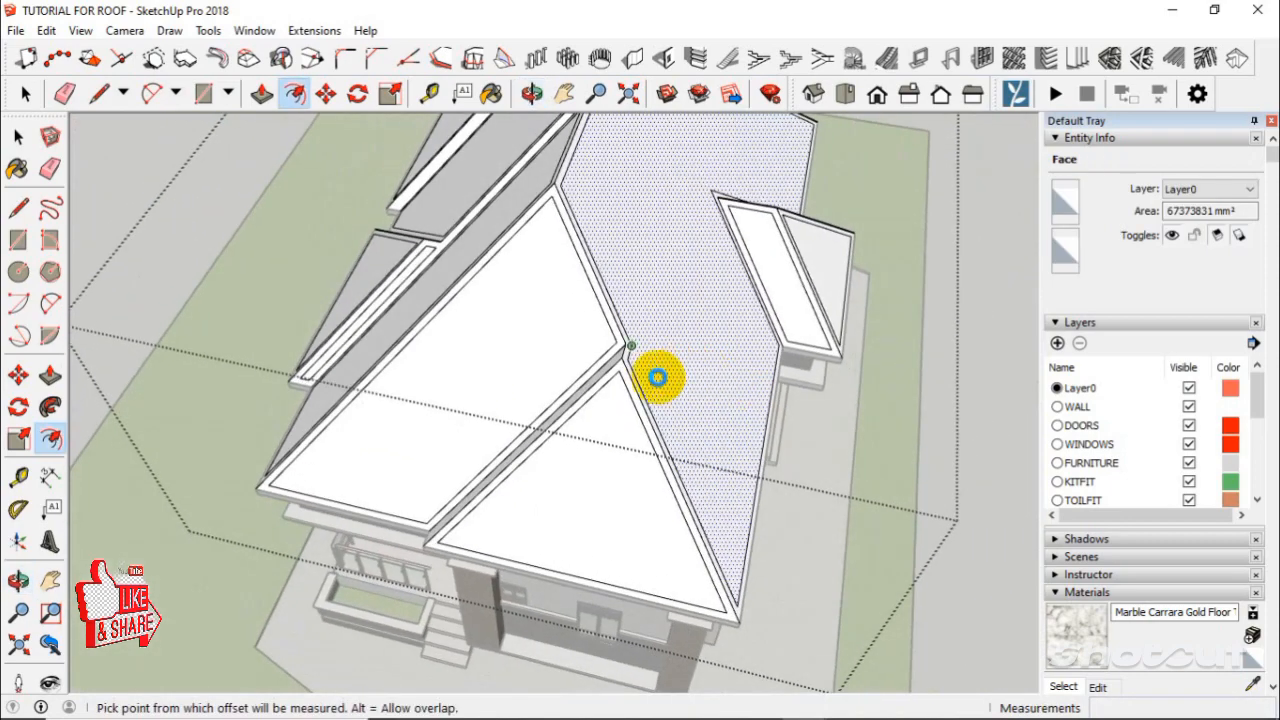
key("Escape")
scroll(683, 480, "up", 3)
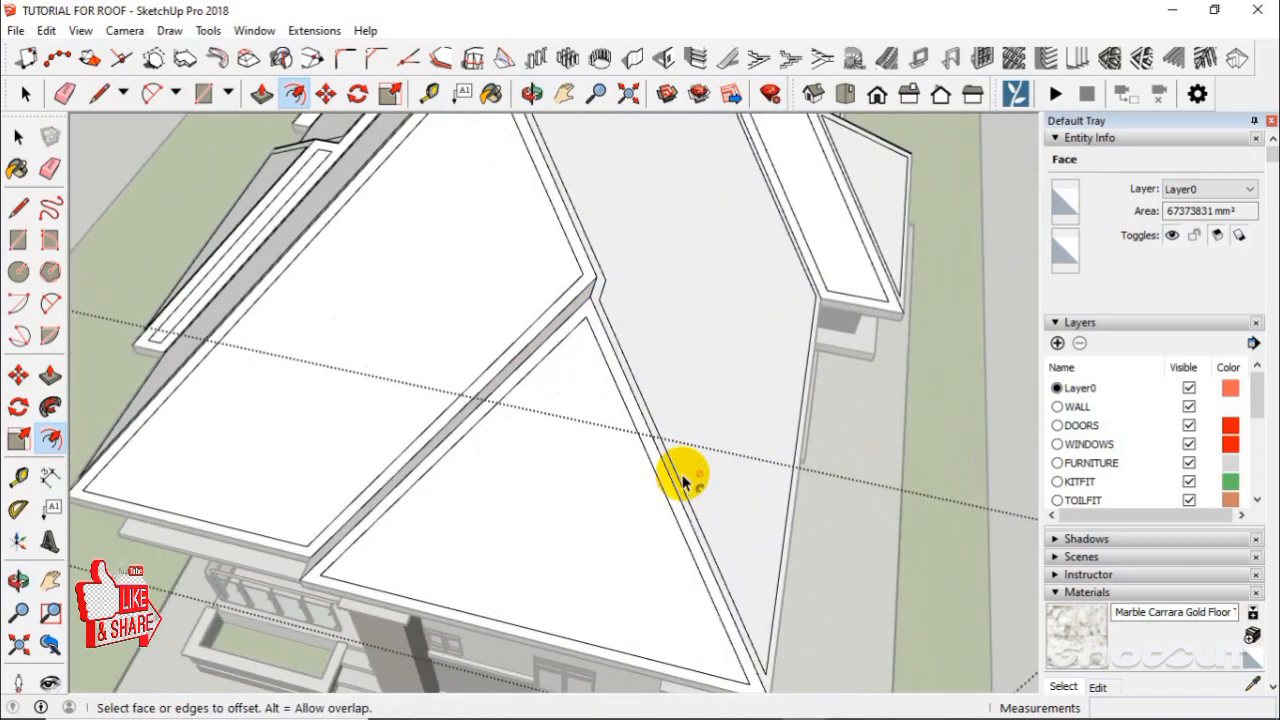
middle_click_drag(686, 480, 486, 391)
left_click(614, 370)
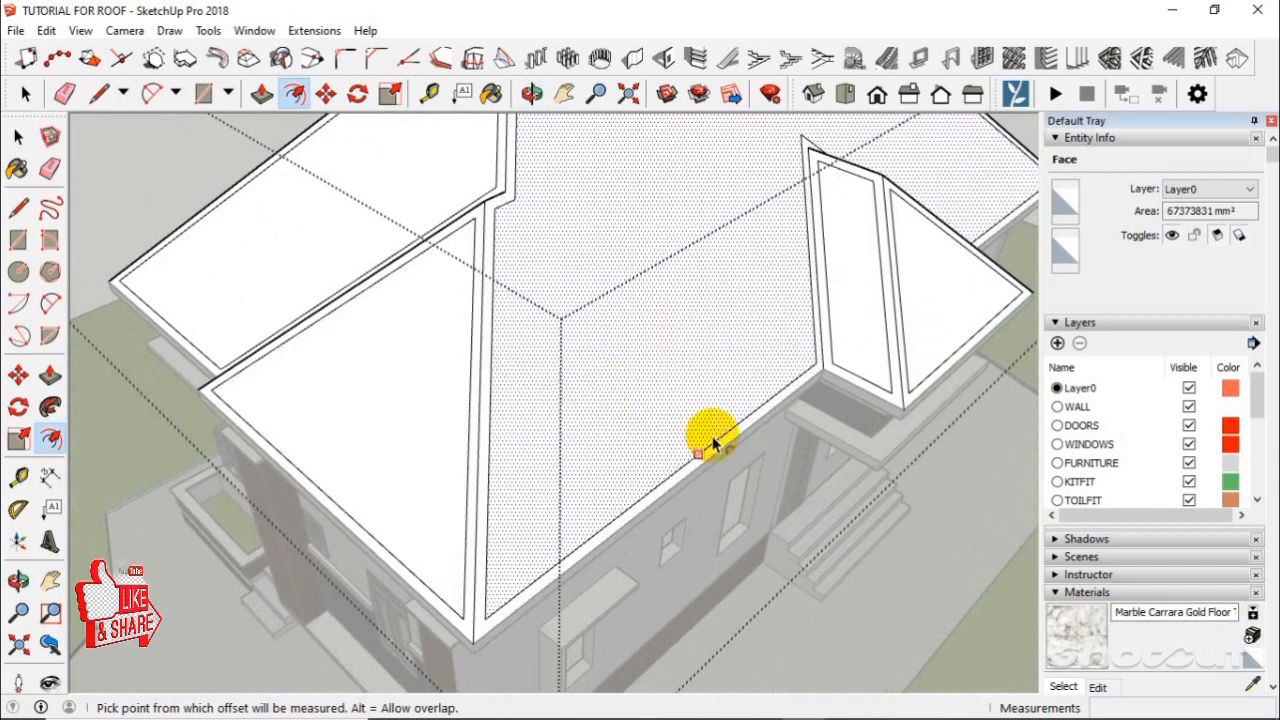
key("Escape")
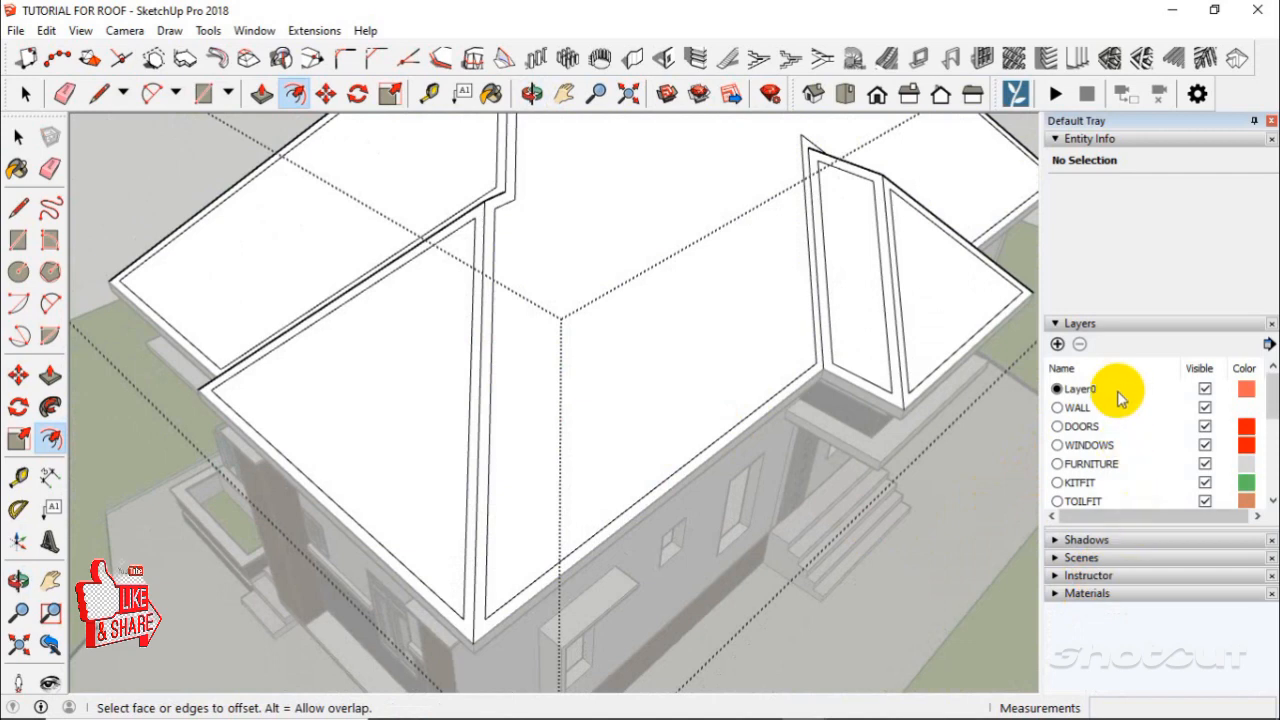
Choose the Roofing Shingles Variable material from the Roofing collection.
scroll(1080, 600, "down", 3)
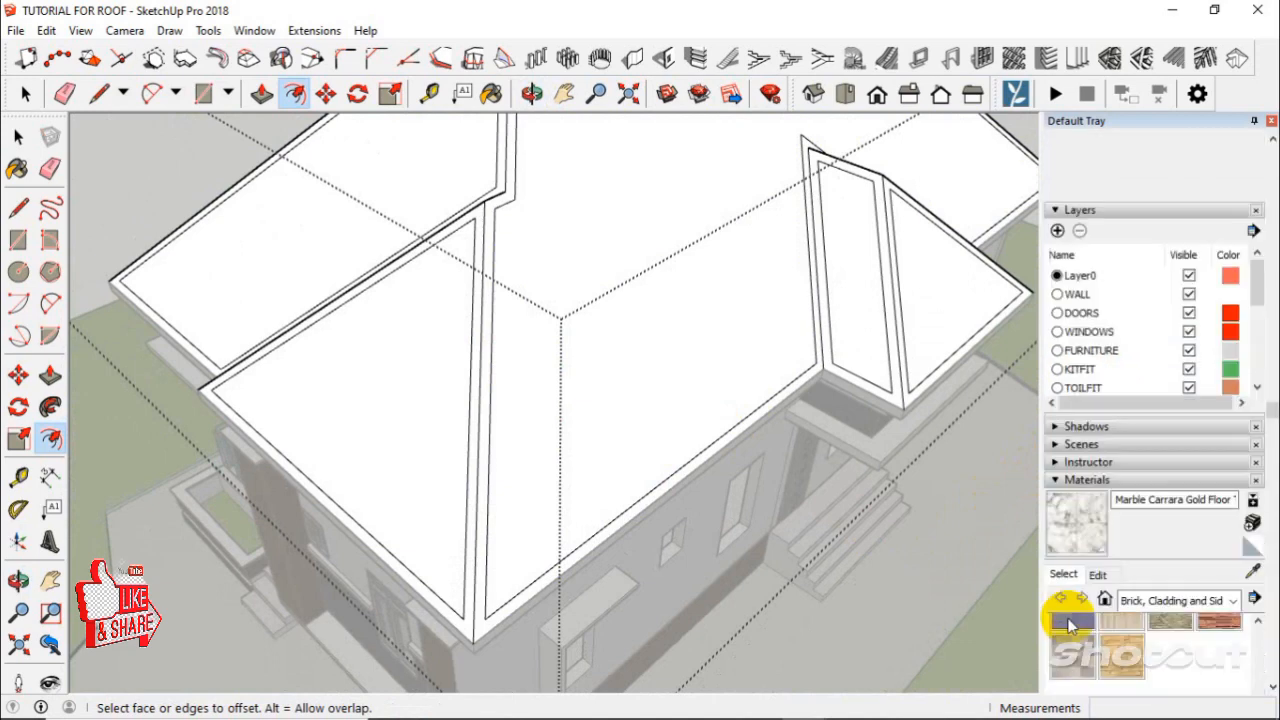
scroll(1155, 565, "down", 3)
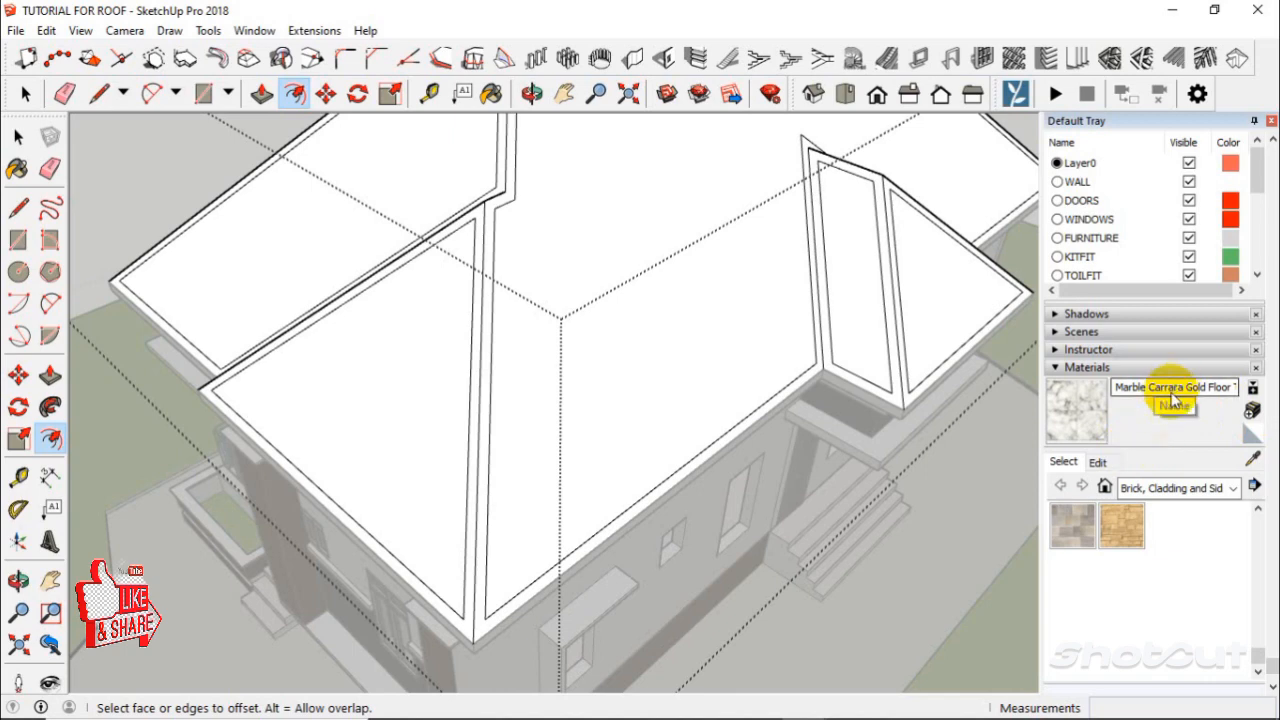
left_click(1150, 488)
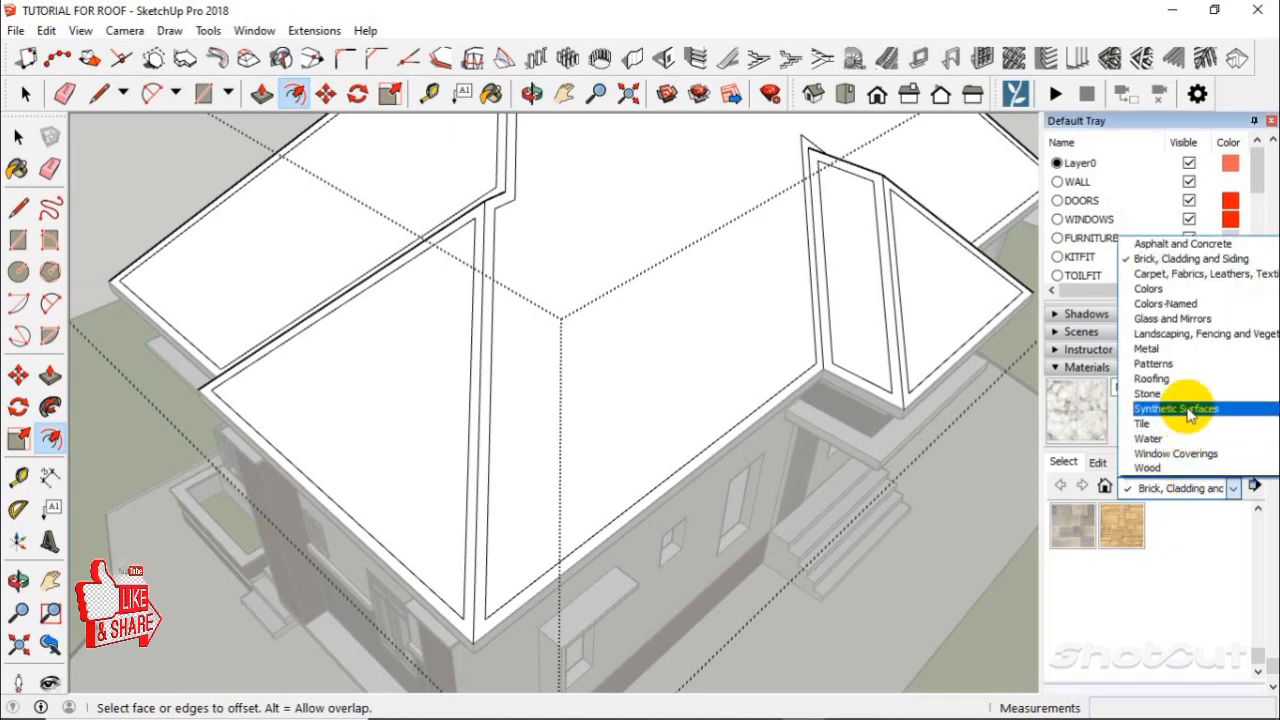
left_click(1190, 379)
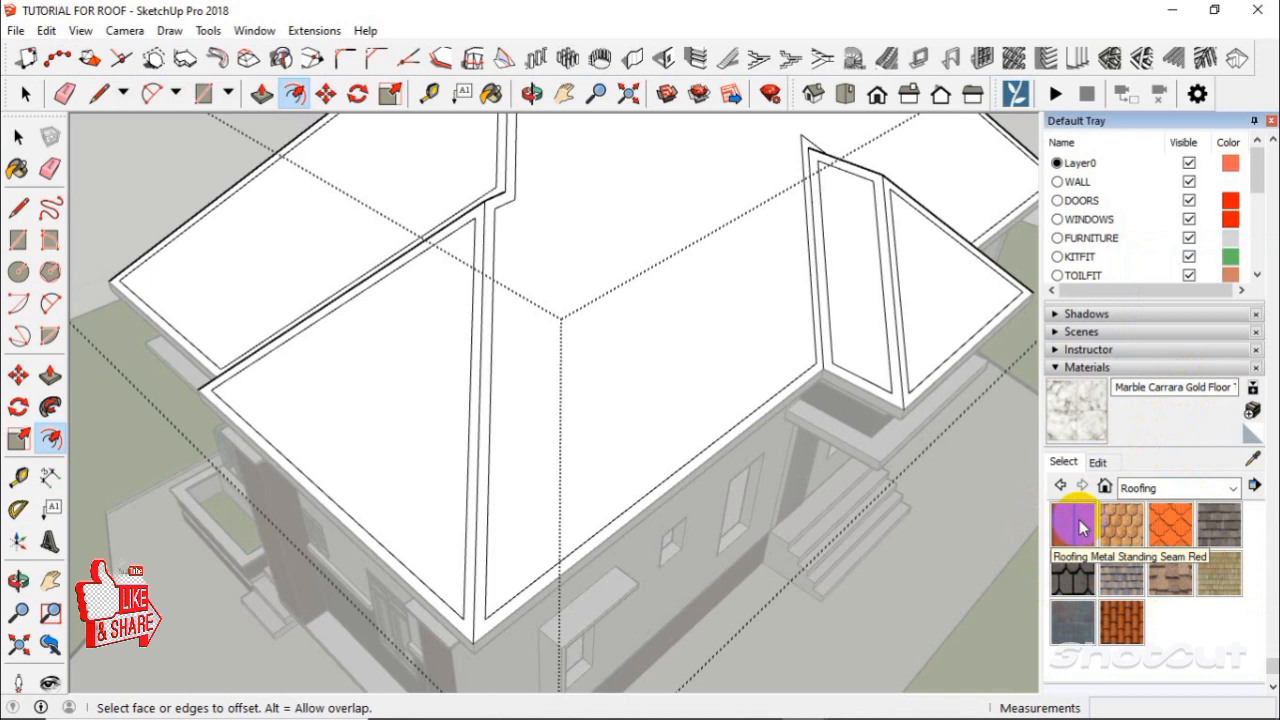
left_click(1125, 572)
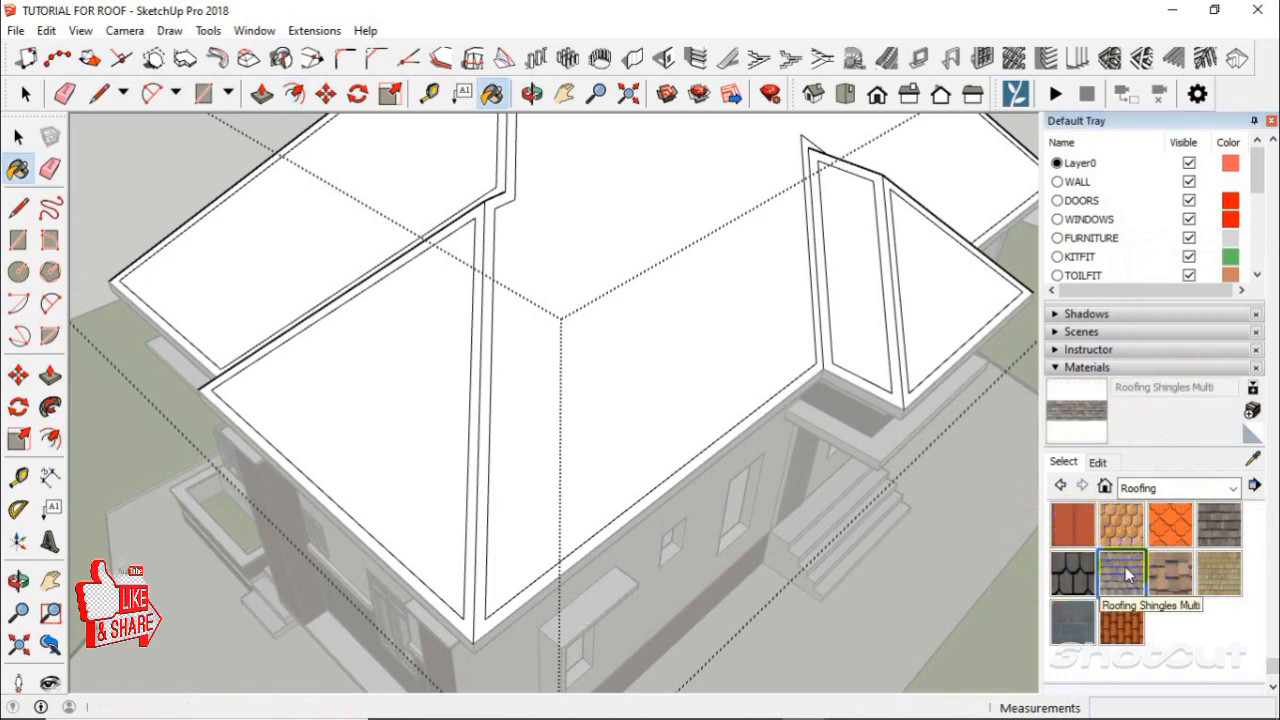
left_click(1166, 572)
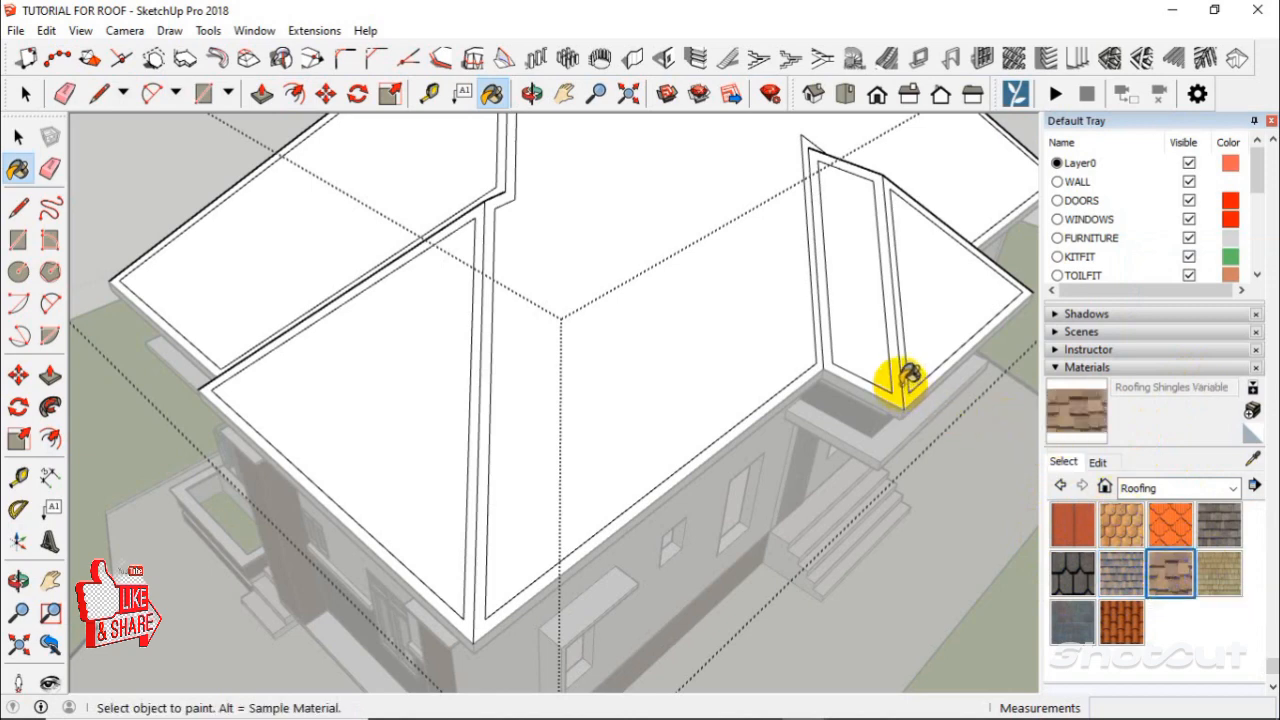
Paint the inner faces of two porch roof slopes, the long side slope and the two adjoining front slopes with Roofing Shingles Variable.
left_click(935, 316)
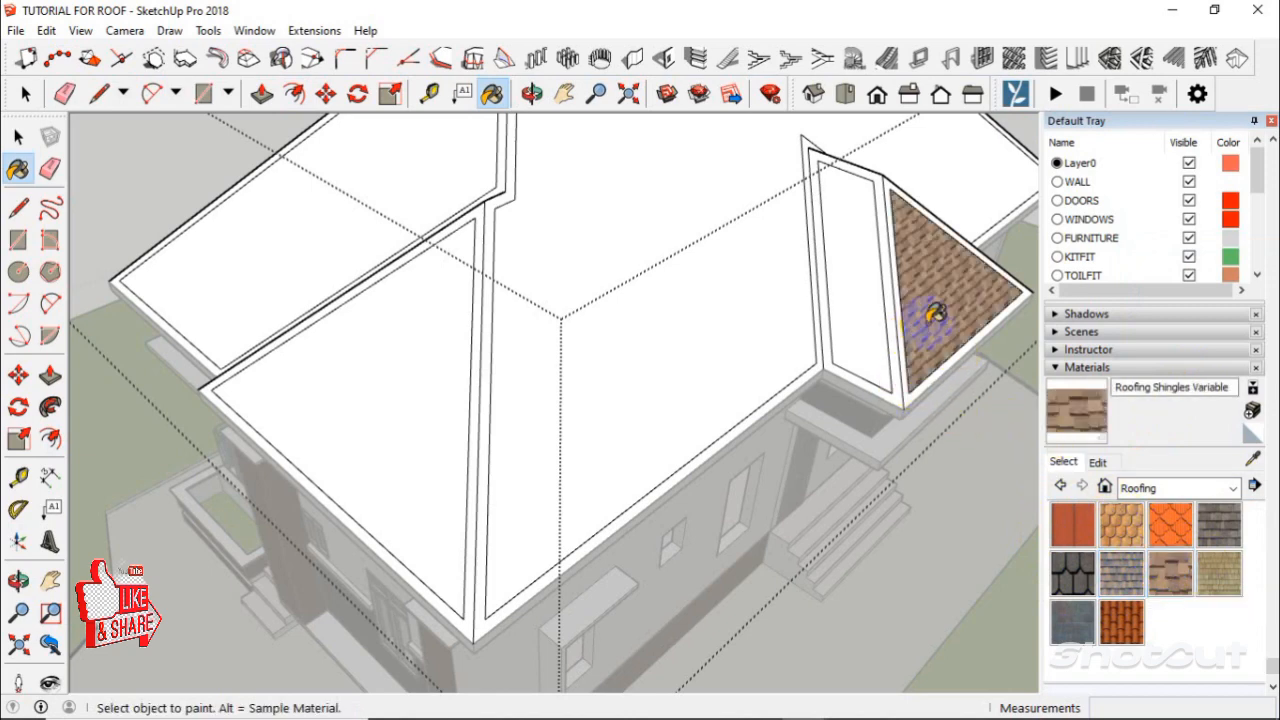
left_click(850, 290)
left_click(700, 303)
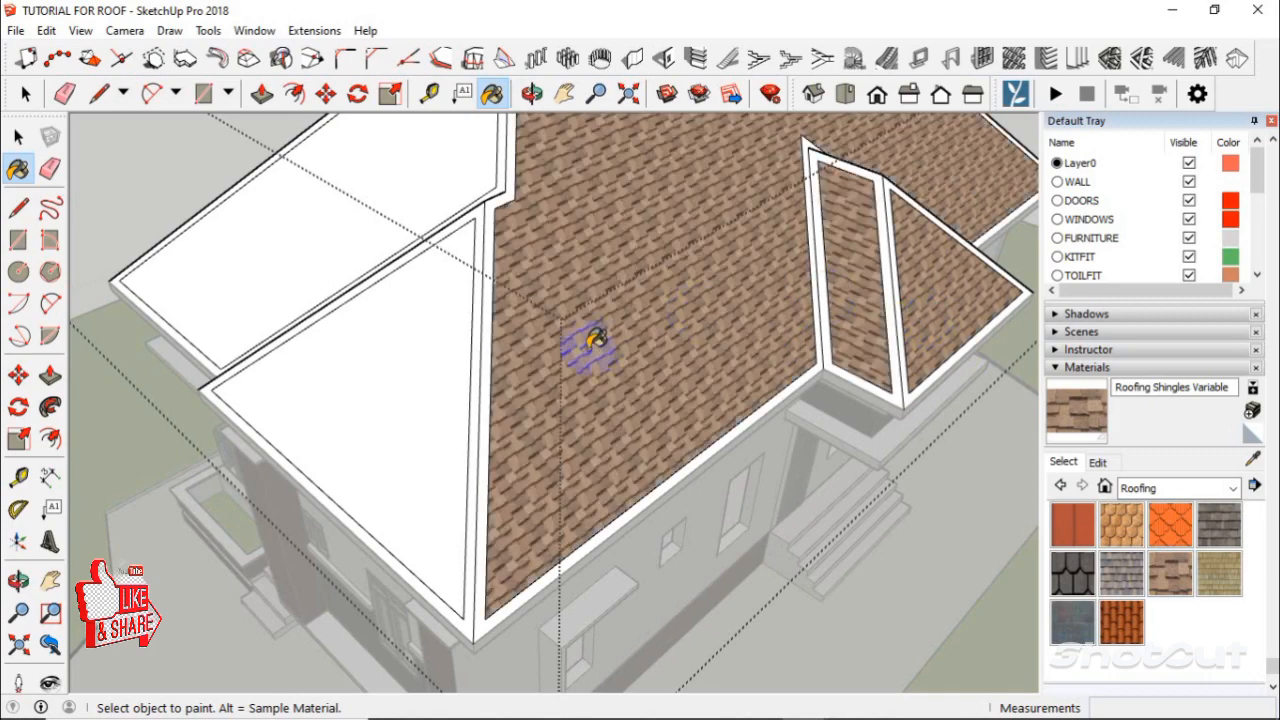
left_click(438, 337)
left_click(411, 210)
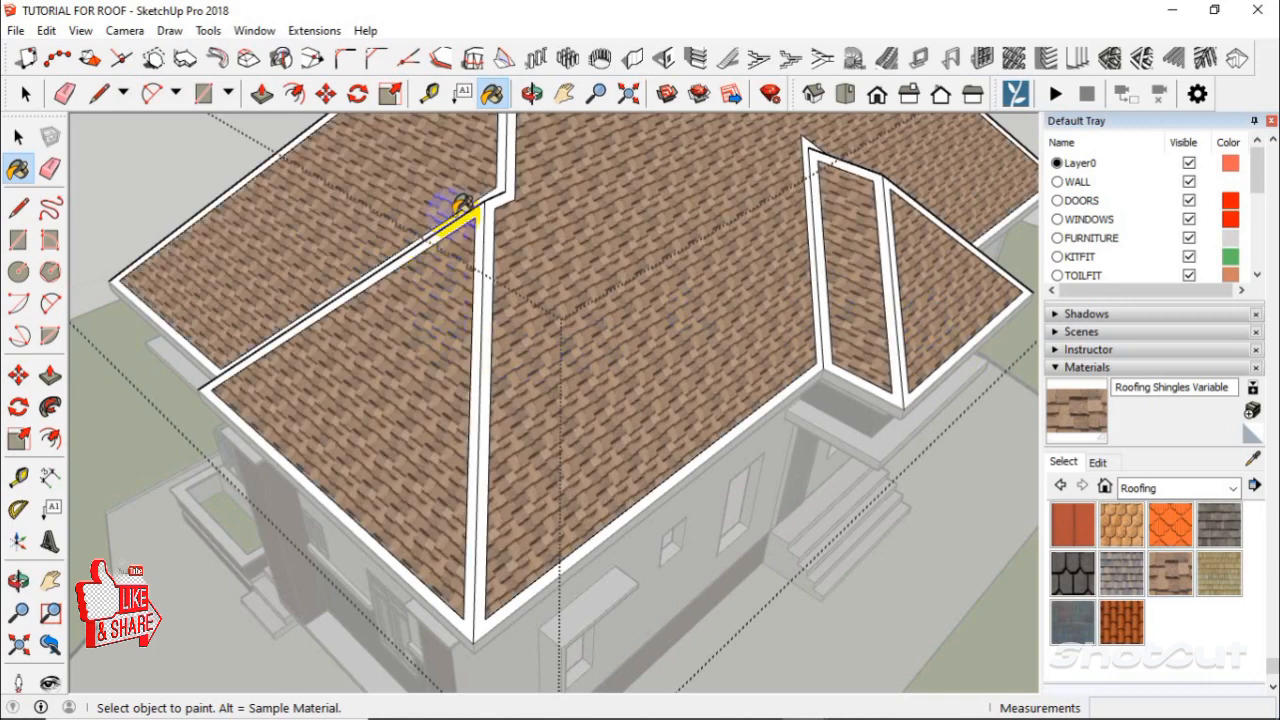
Paint the porch roof's other side slope and the two unpainted slopes at the adjacent end of the house with the shingles.
middle_click_drag(606, 355, 6, 470)
left_click(497, 534)
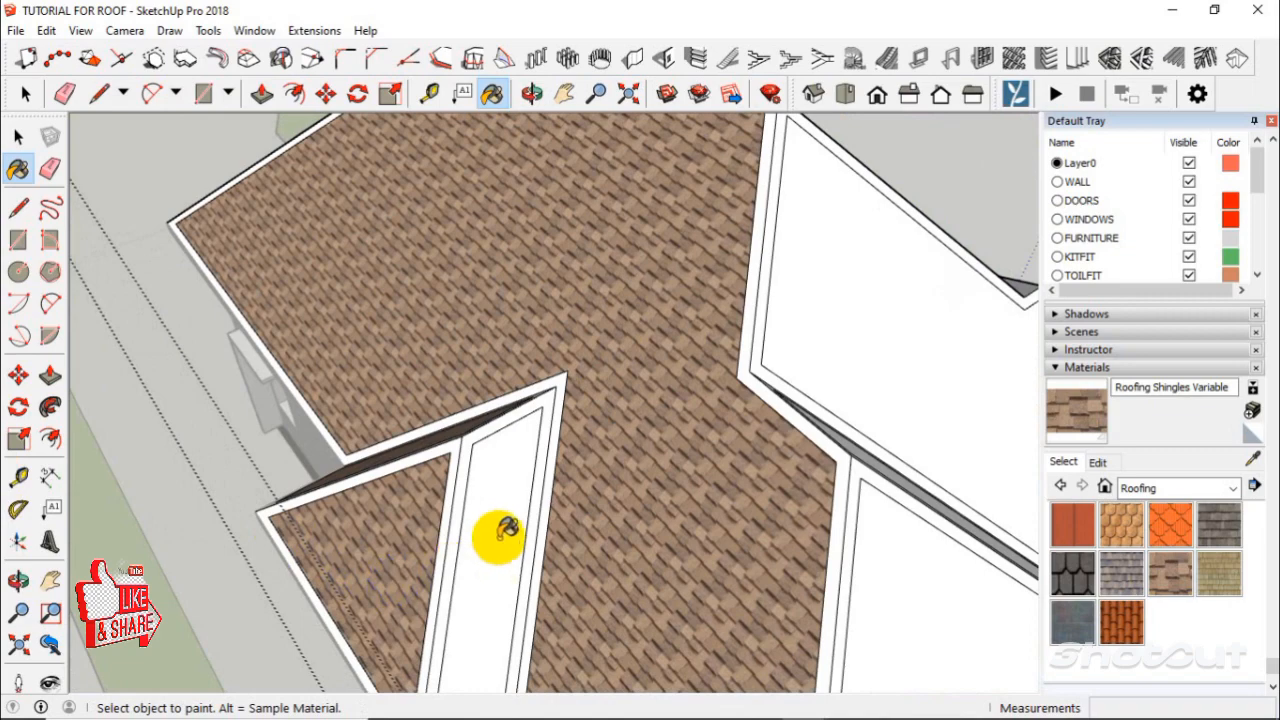
left_click(894, 594)
left_click(948, 403)
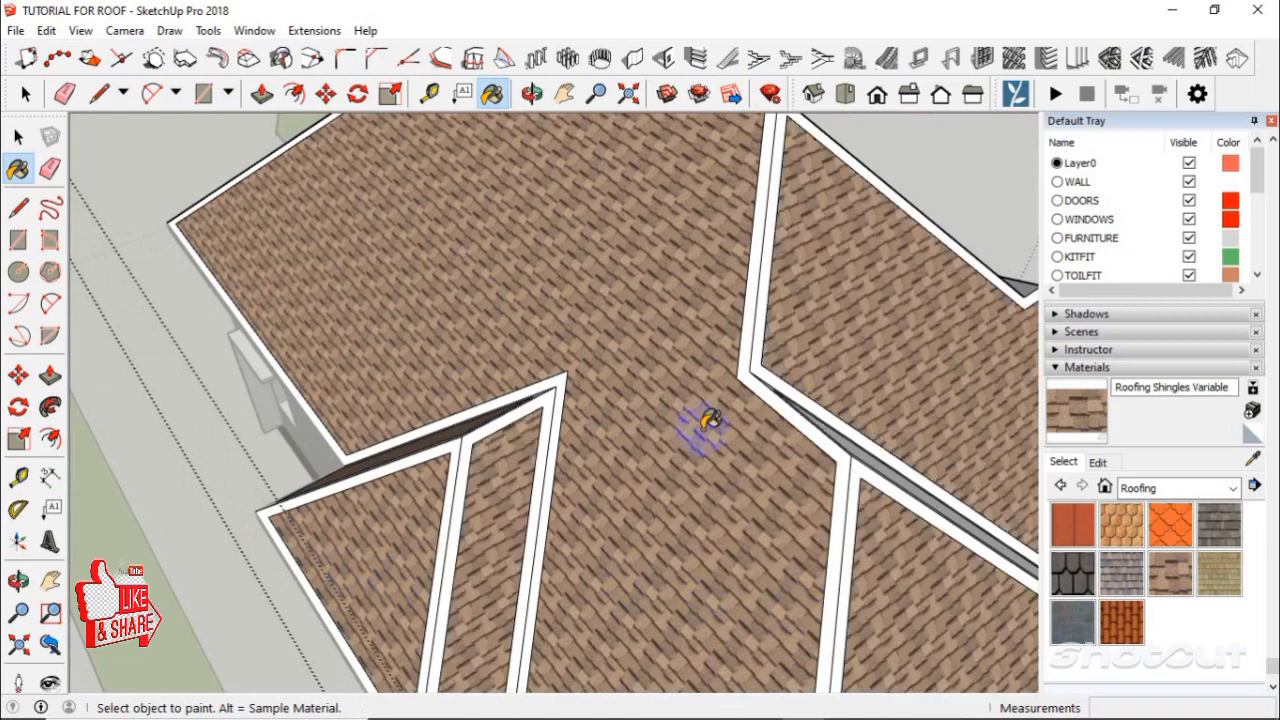
Paint the remaining bordered slopes on the opposite side of the roof, including its triangular hips, with Roofing Shingles Variable.
scroll(591, 440, "down", 3)
middle_click_drag(772, 488, 219, 598)
left_click(286, 503)
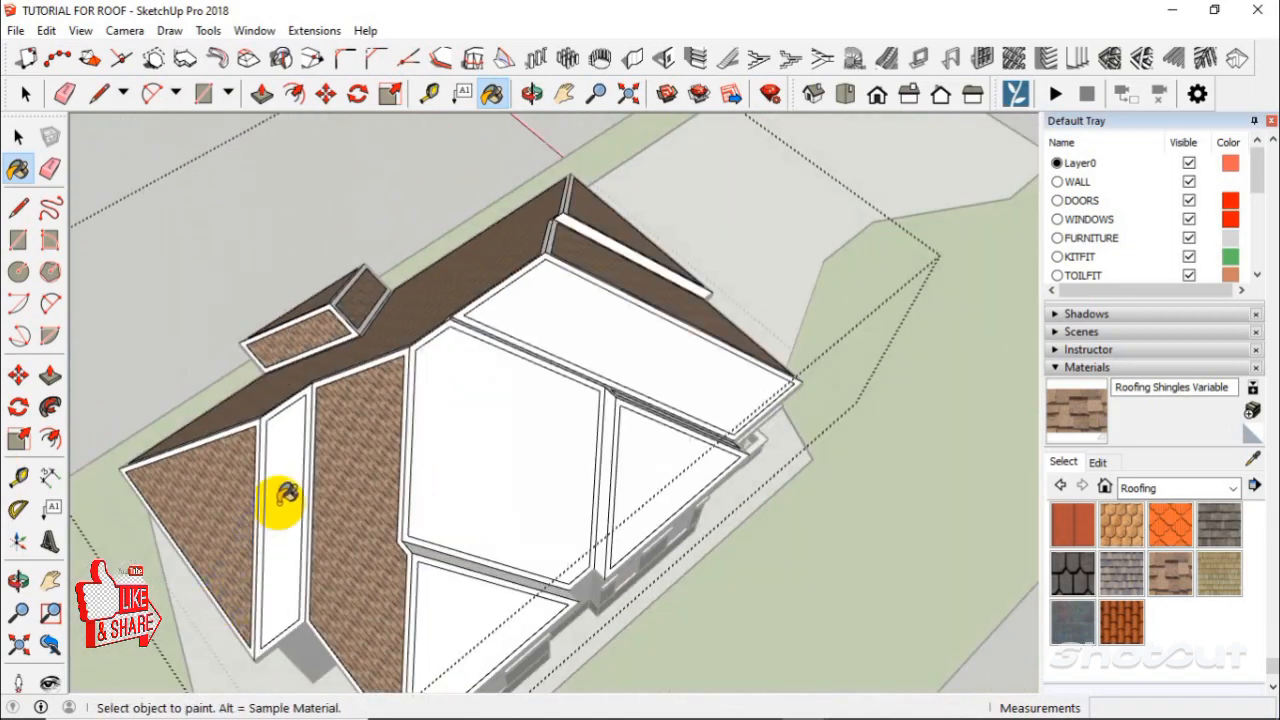
left_click(449, 586)
left_click(612, 505)
left_click(634, 478)
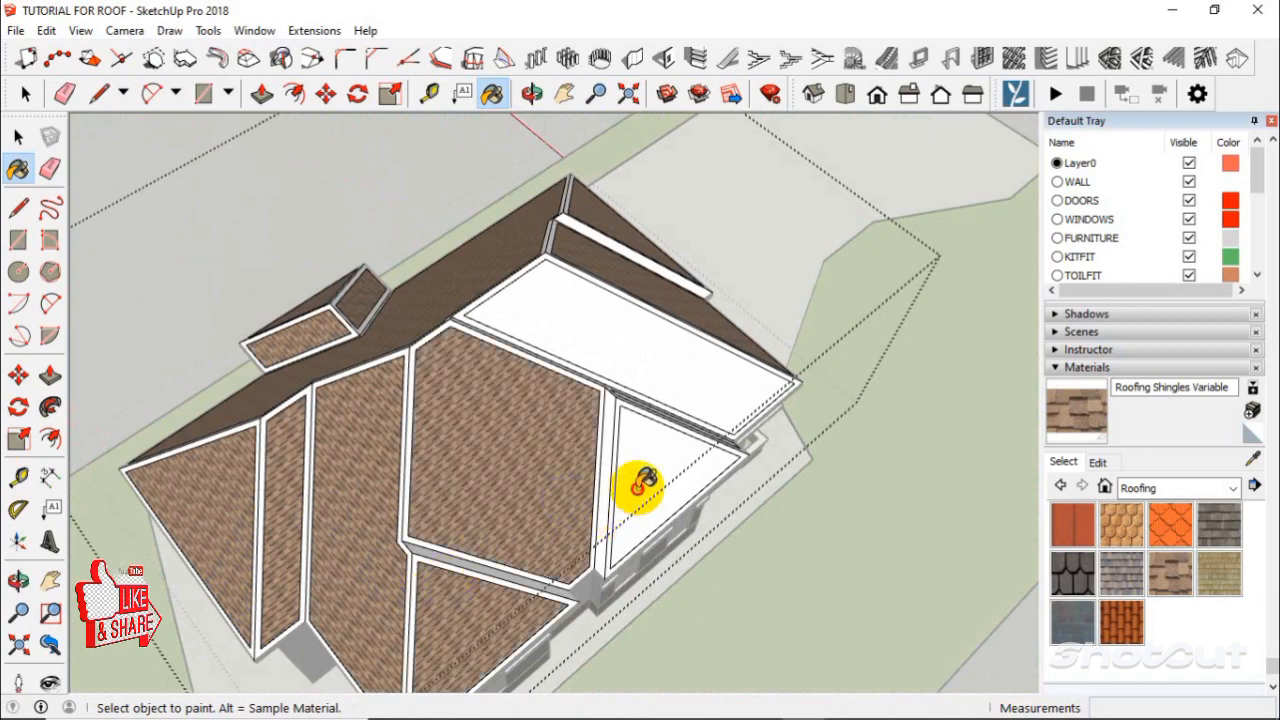
left_click(617, 323)
Paint the narrow unbordered strips between the central slope and its two neighbouring triangular hips with the shingles.
mouse_move(617, 323)
middle_mouse_down()
mouse_move(503, 471)
mouse_move(420, 540)
middle_mouse_up()
scroll(420, 540, "up", 5)
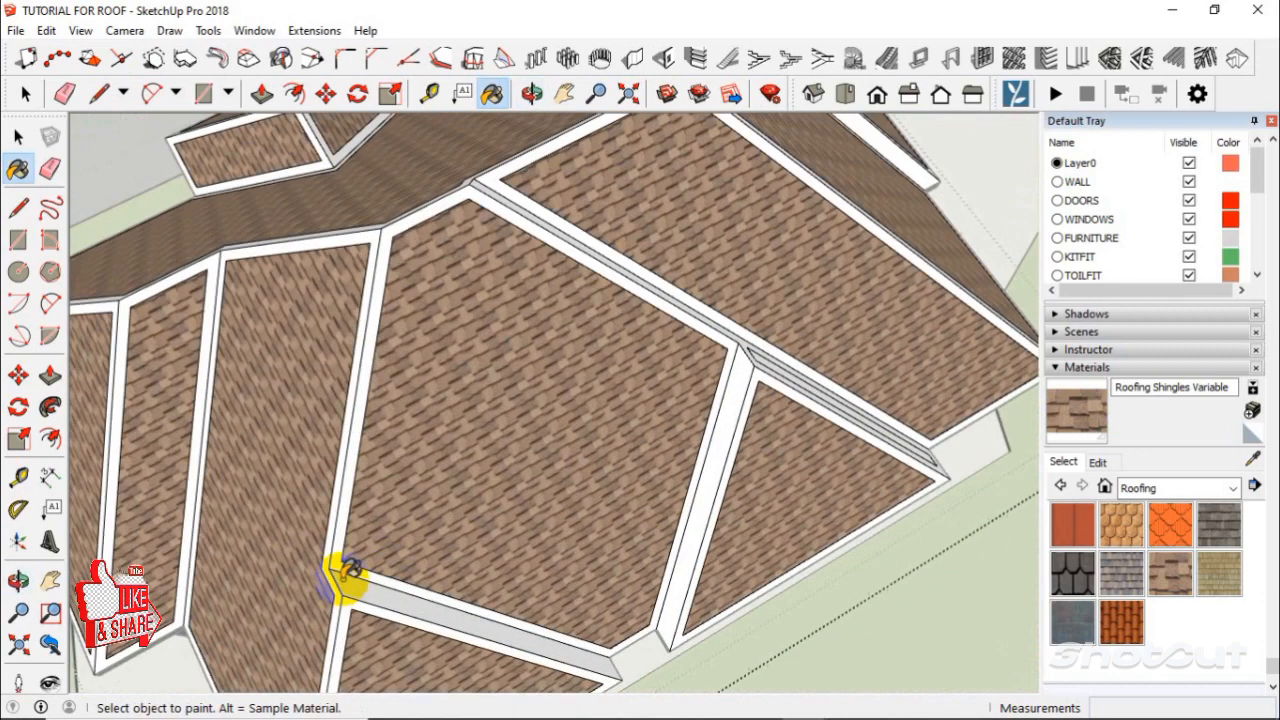
left_click(388, 583)
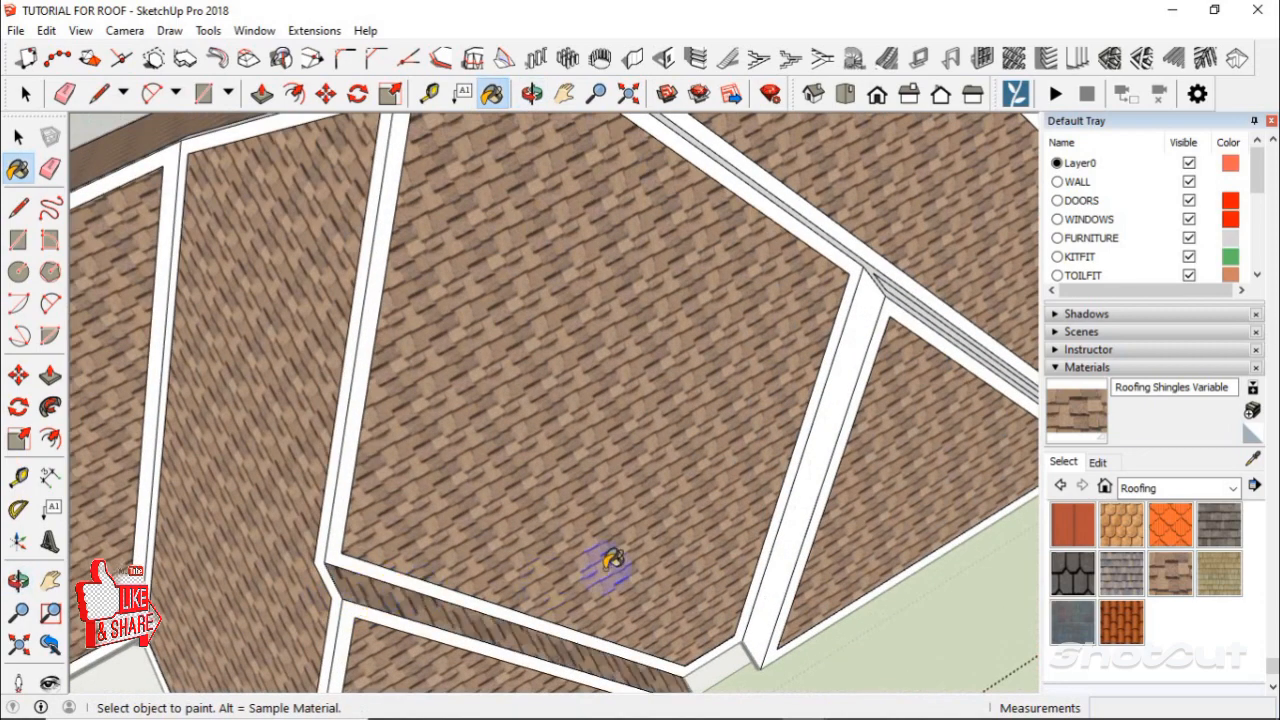
left_click(803, 510)
Paint the inner faces of the remaining narrow slopes beside the triangular hips with Roofing Shingles Variable.
scroll(671, 506, "down", 5)
mouse_move(663, 503)
middle_mouse_down()
mouse_move(689, 463)
mouse_move(481, 483)
mouse_move(491, 377)
mouse_move(500, 591)
middle_mouse_up()
scroll(640, 570, "up", 8)
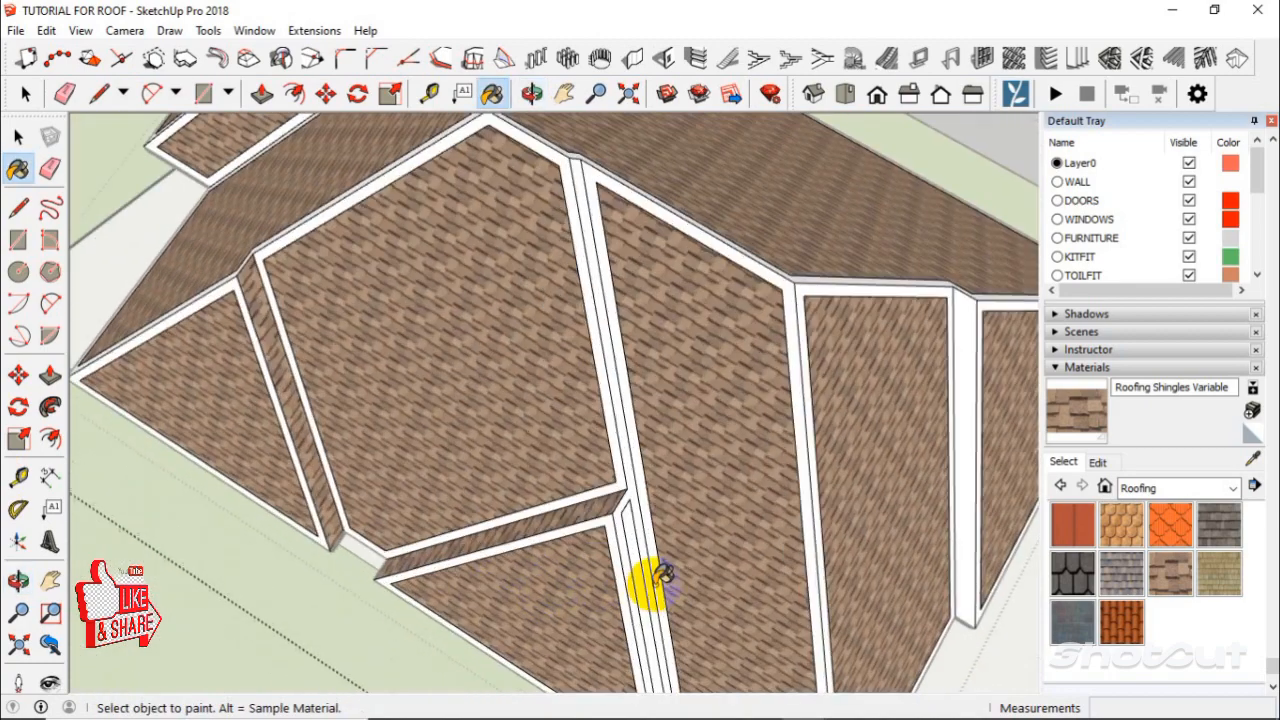
scroll(616, 513, "down", 2)
left_click(611, 514)
scroll(534, 449, "down", 6)
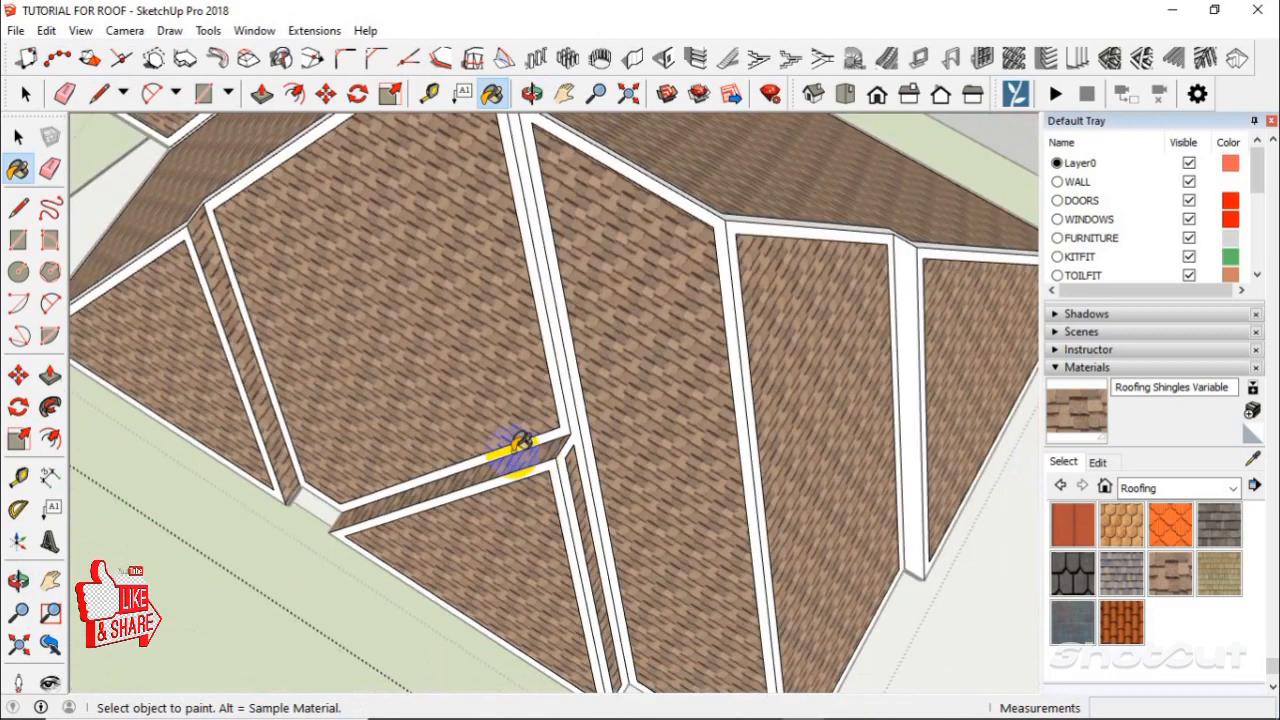
scroll(822, 418, "up", 4)
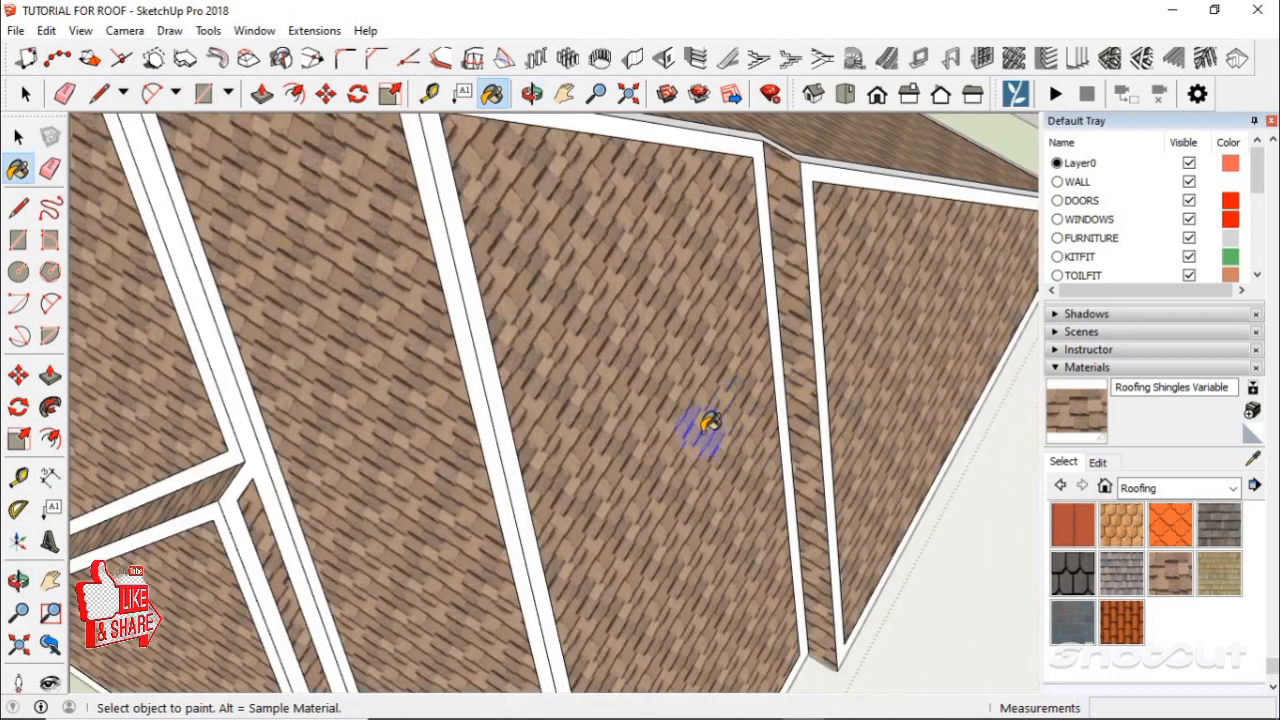
Examine the shingled roof from the front and the sides for any faces left unpainted.
scroll(705, 423, "down", 1)
middle_click_drag(737, 421, 521, 334)
scroll(515, 345, "down", 2)
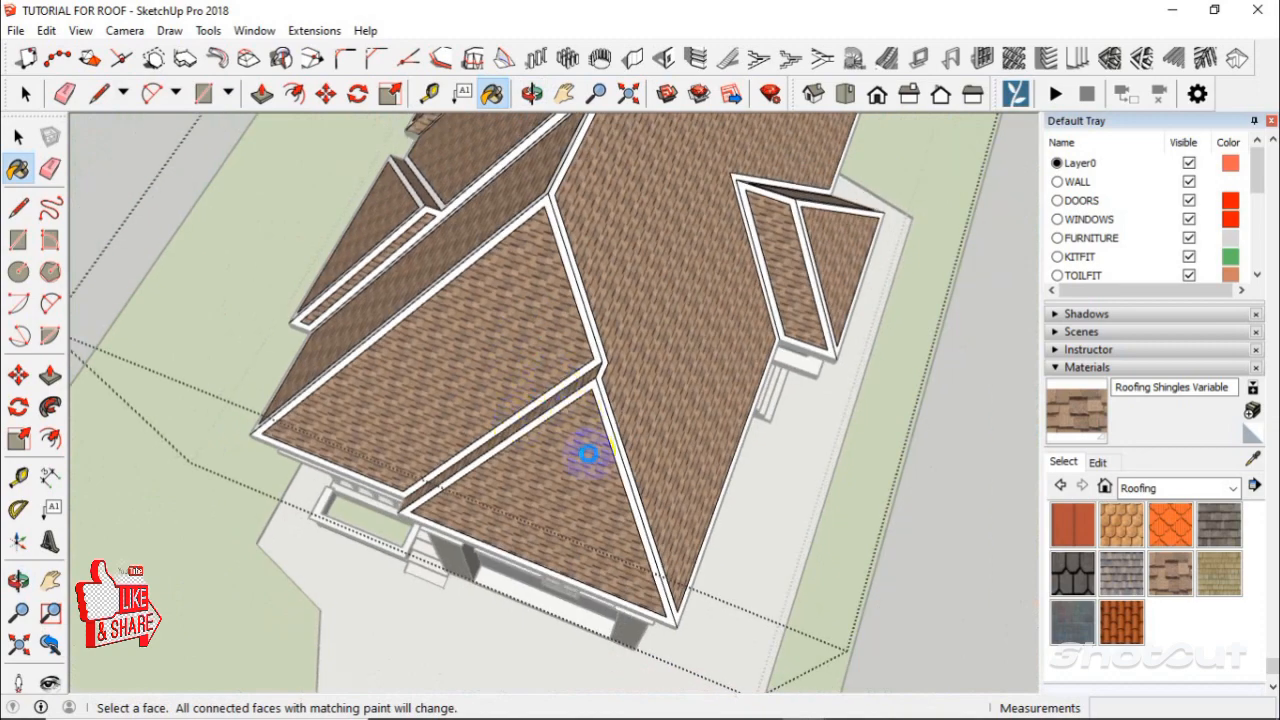
scroll(584, 465, "down", 2)
middle_click_drag(576, 484, 679, 303)
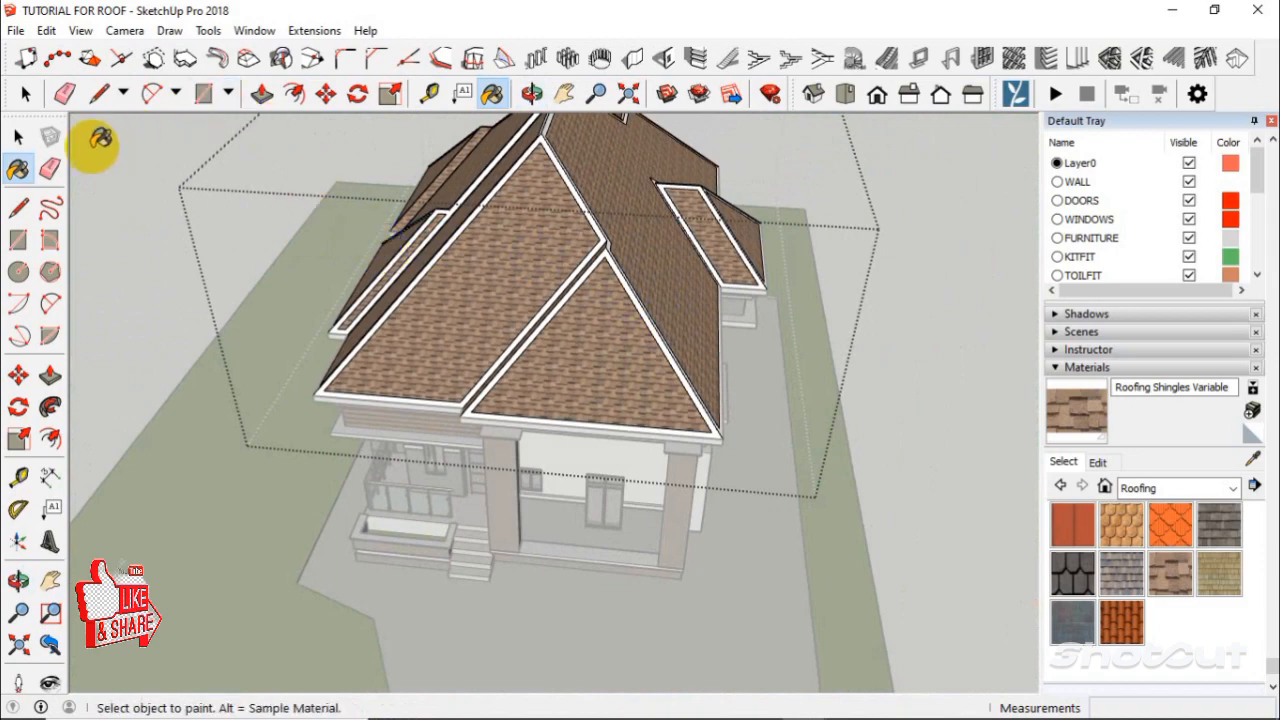
scroll(523, 314, "up", 5)
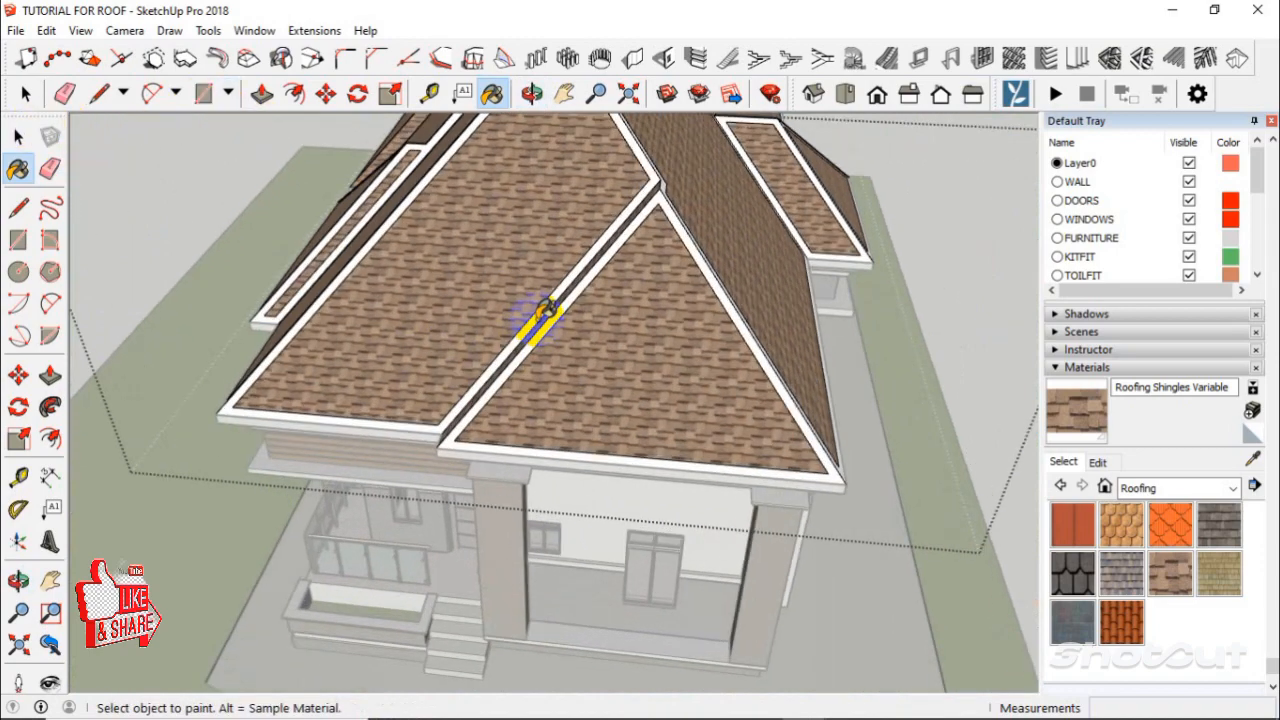
middle_click_drag(531, 293, 731, 360)
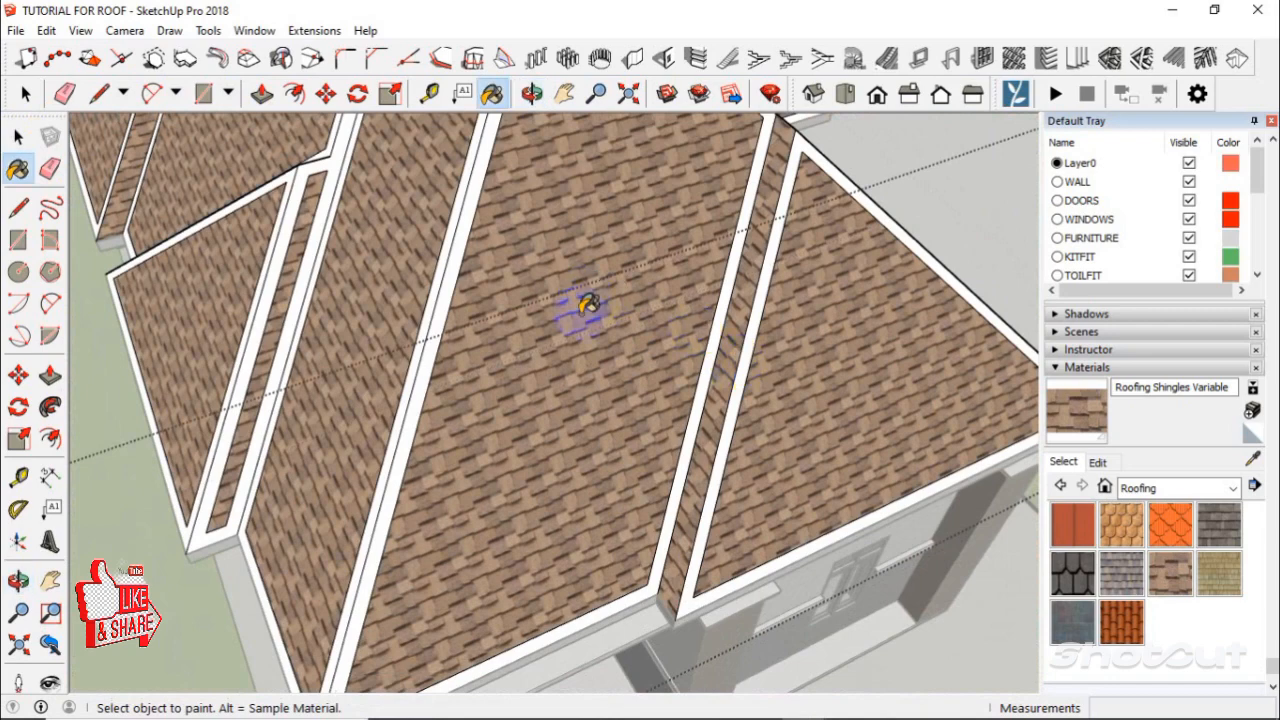
Push the shingled face of the large bordered slope beside the triangular hip 30 mm inward with Push/Pull.
scroll(727, 363, "up", 5)
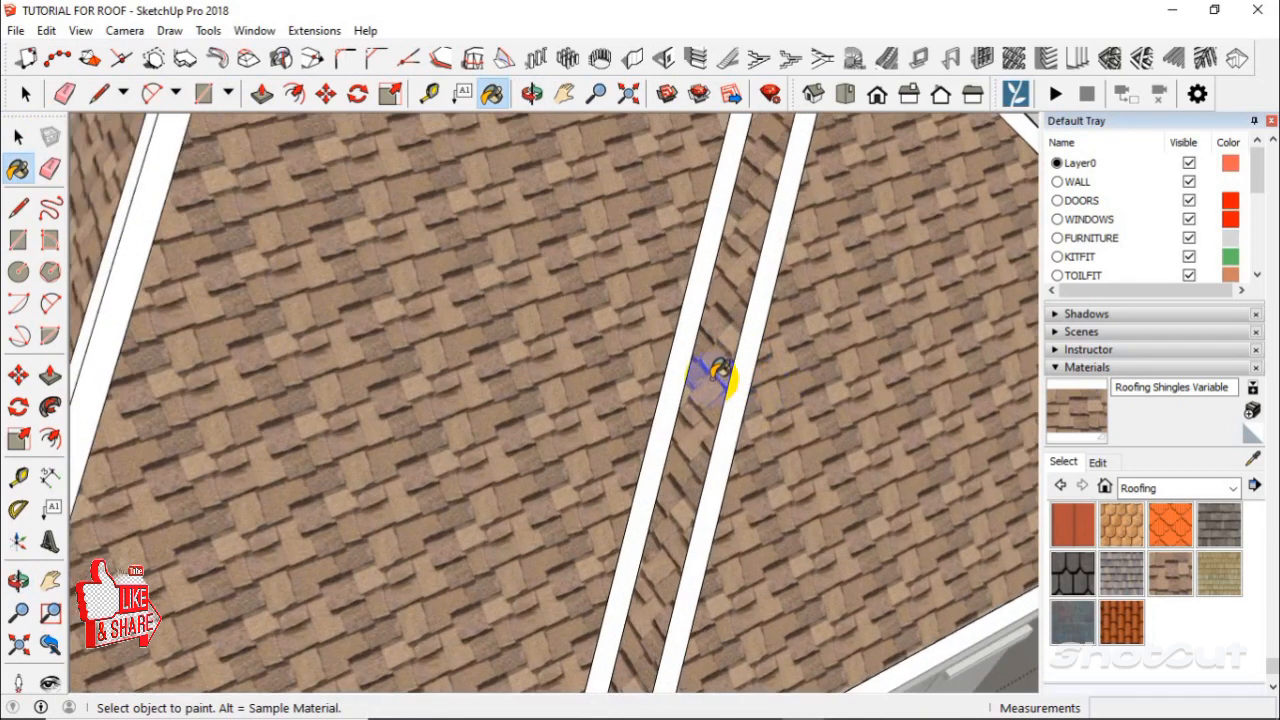
scroll(720, 375, "down", 6)
middle_click_drag(766, 363, 673, 292)
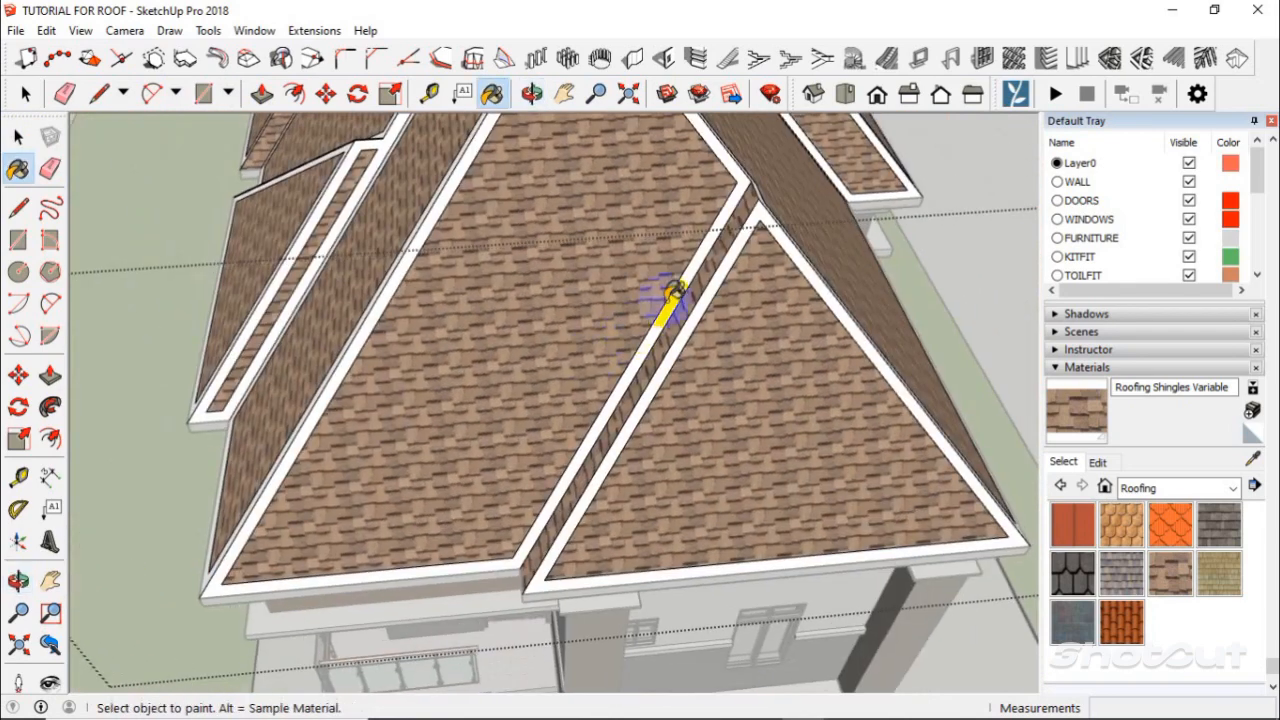
scroll(673, 292, "up", 3)
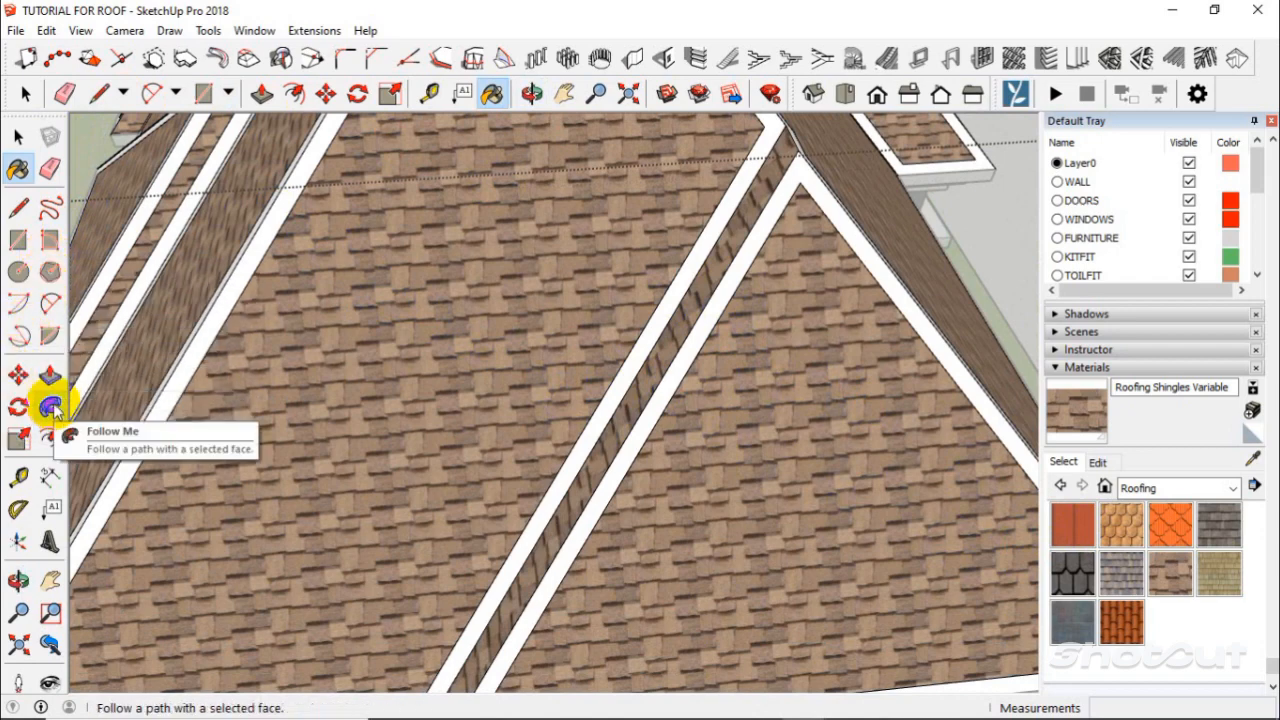
left_click(50, 375)
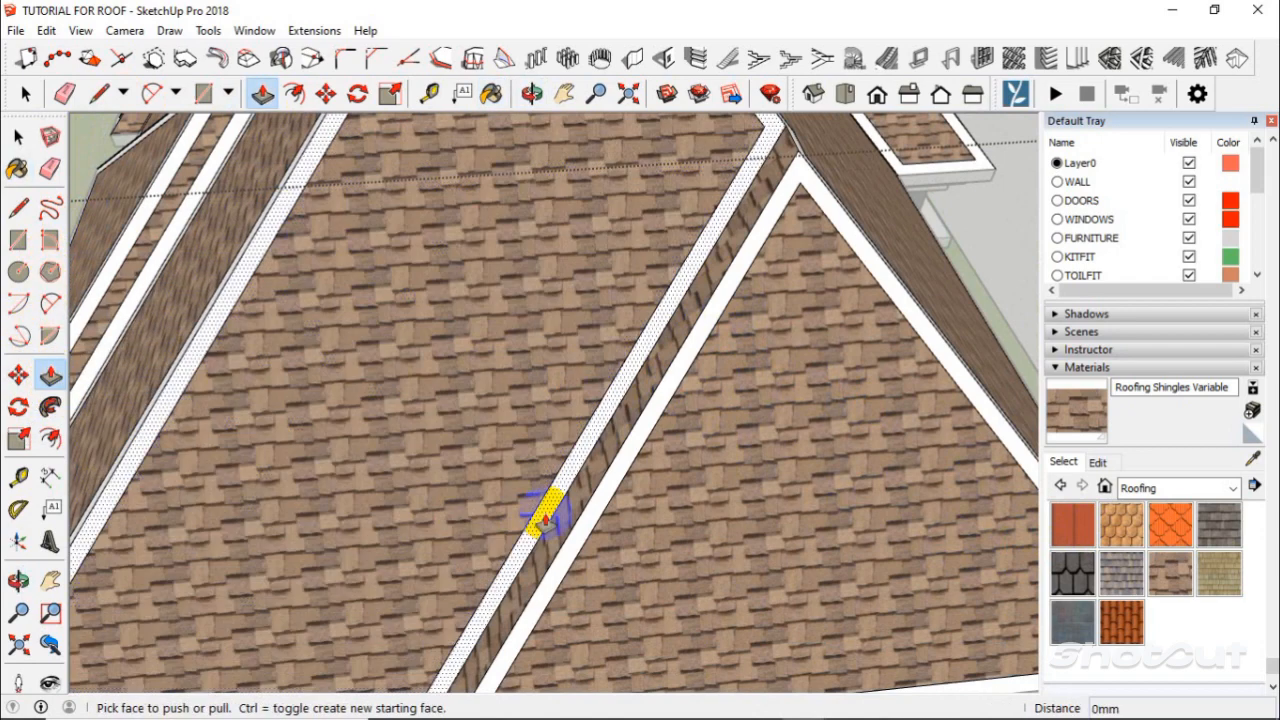
left_click(449, 428)
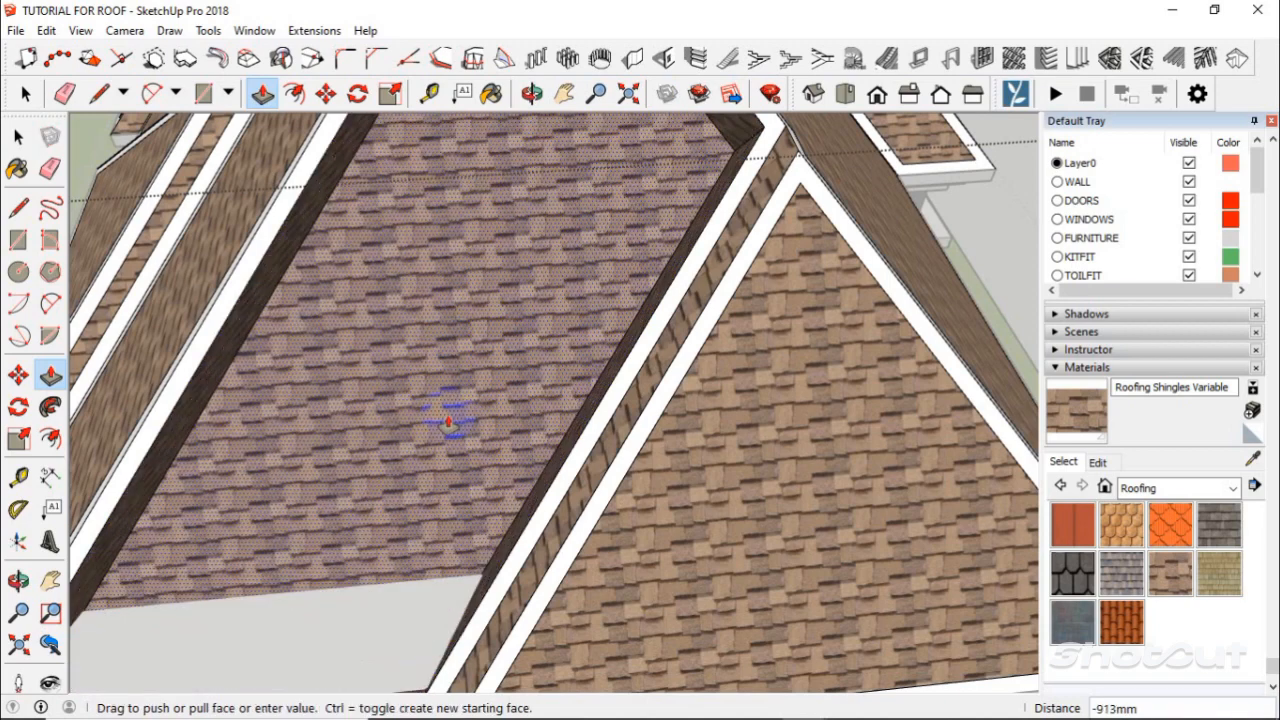
scroll(449, 423, "down", 2)
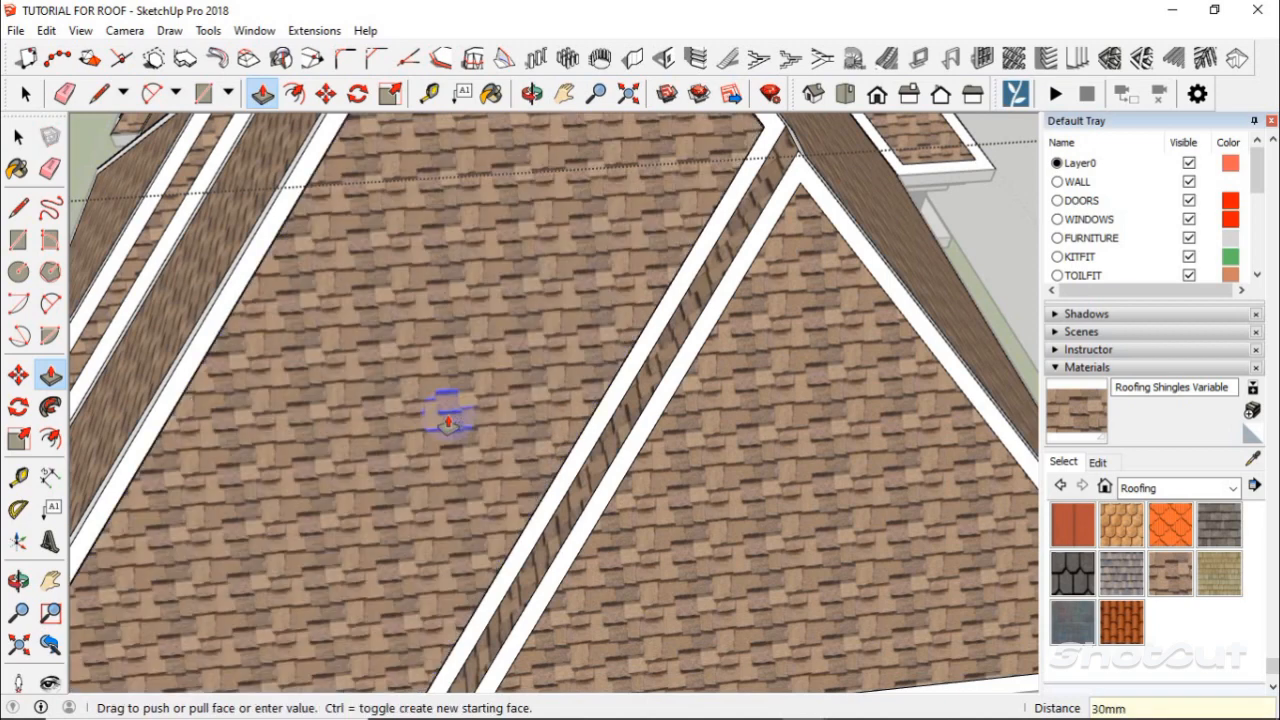
key("Return")
scroll(445, 415, "down", 4)
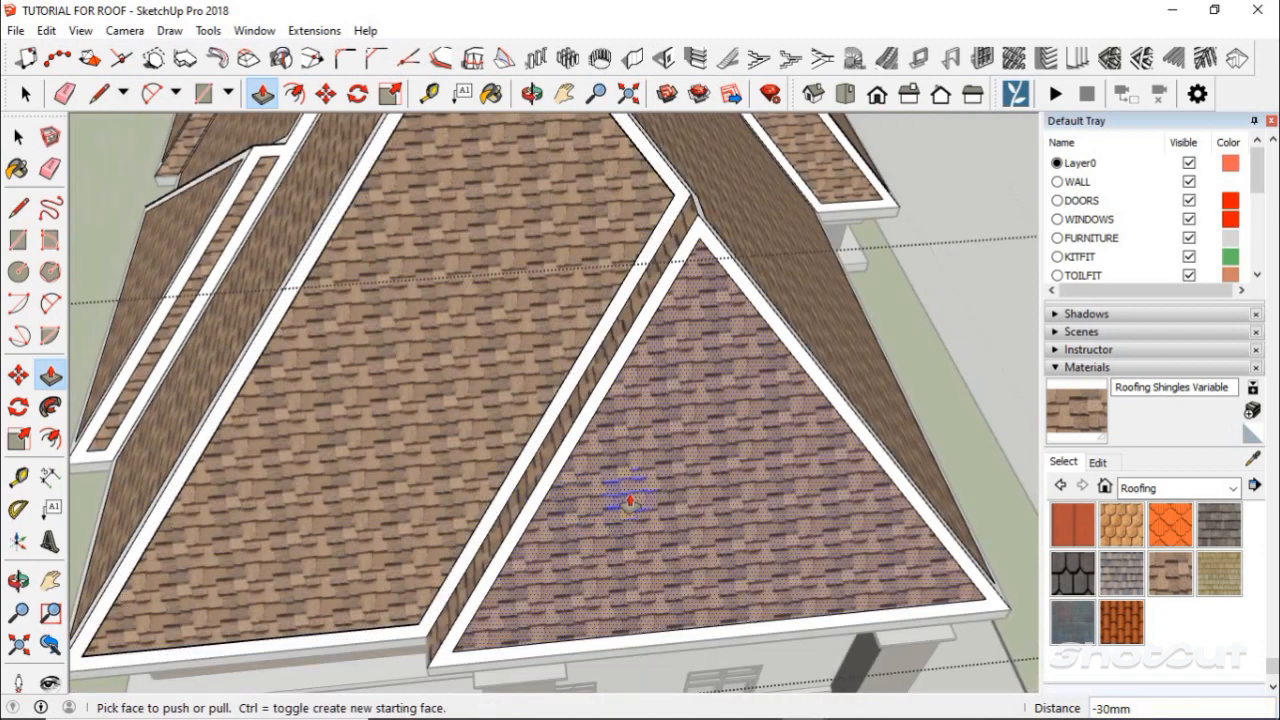
Repeat the 30 mm inward push on the shingled faces of the neighbouring bordered slopes and triangular hips.
mouse_move(540, 460)
middle_mouse_down()
mouse_move(791, 486)
mouse_move(718, 440)
middle_mouse_up()
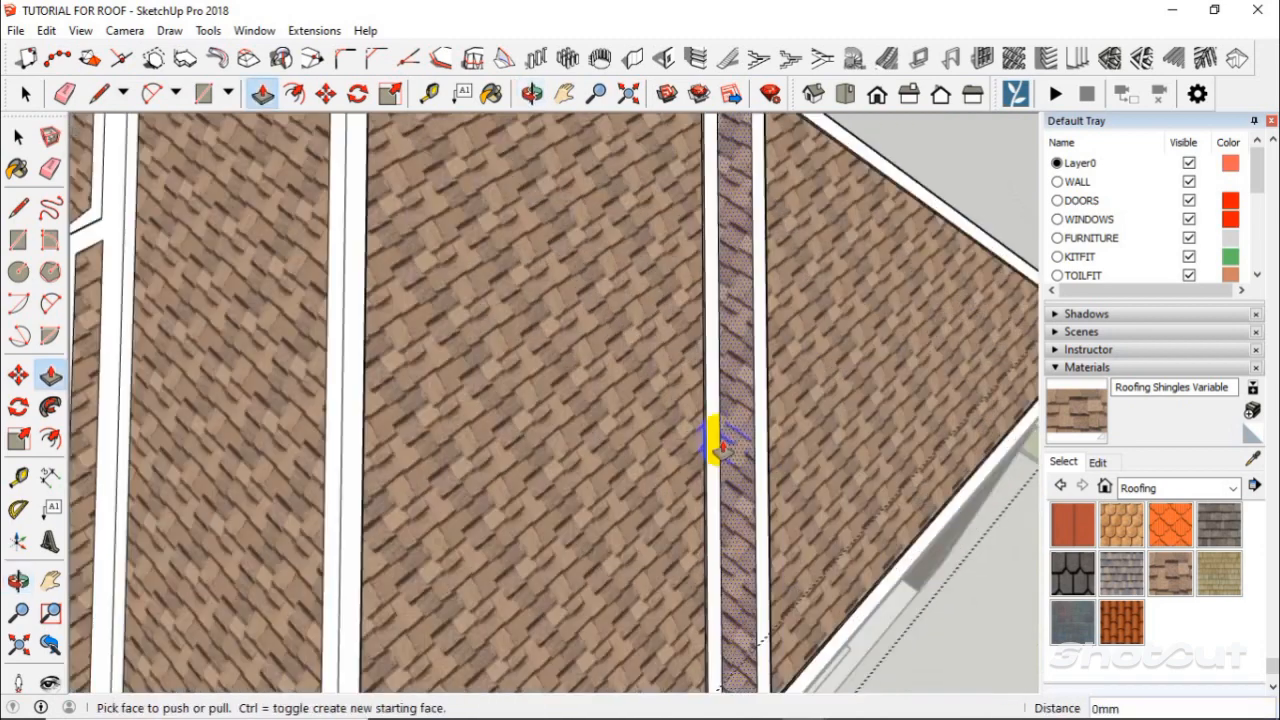
middle_click_drag(394, 391, 348, 377)
double_click(348, 377)
scroll(543, 322, "down", 3)
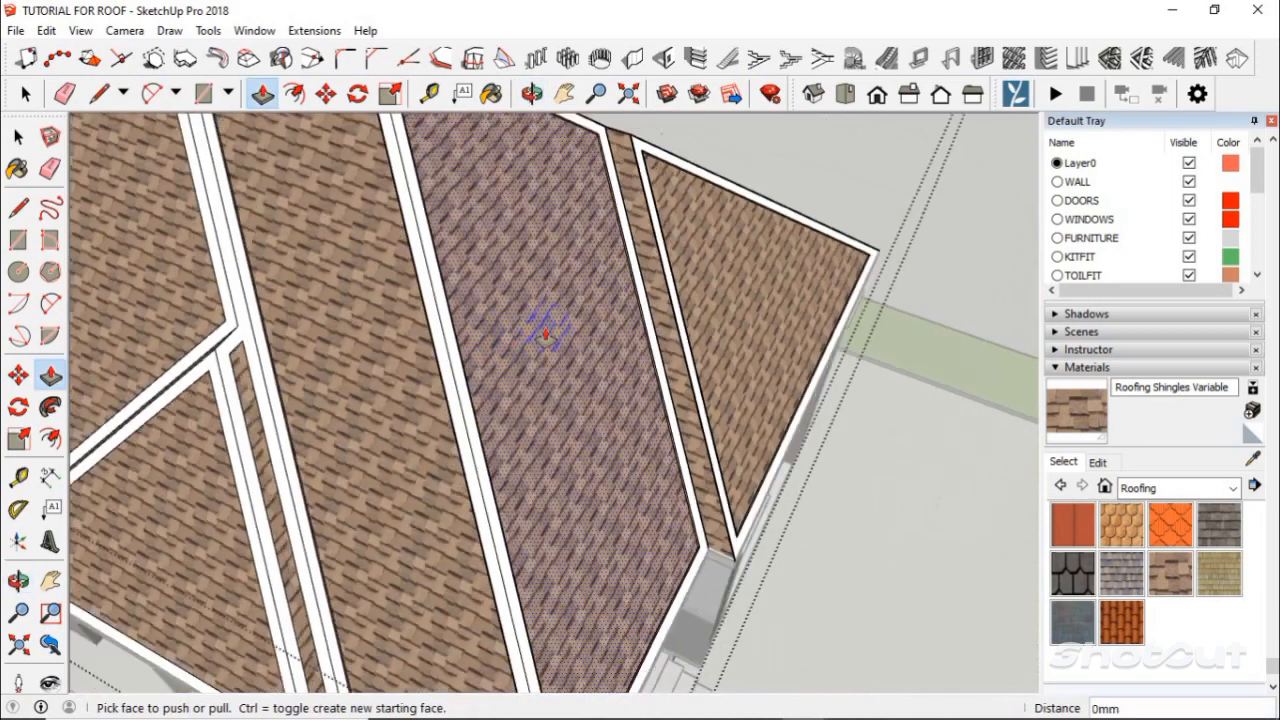
scroll(116, 408, "up", 2)
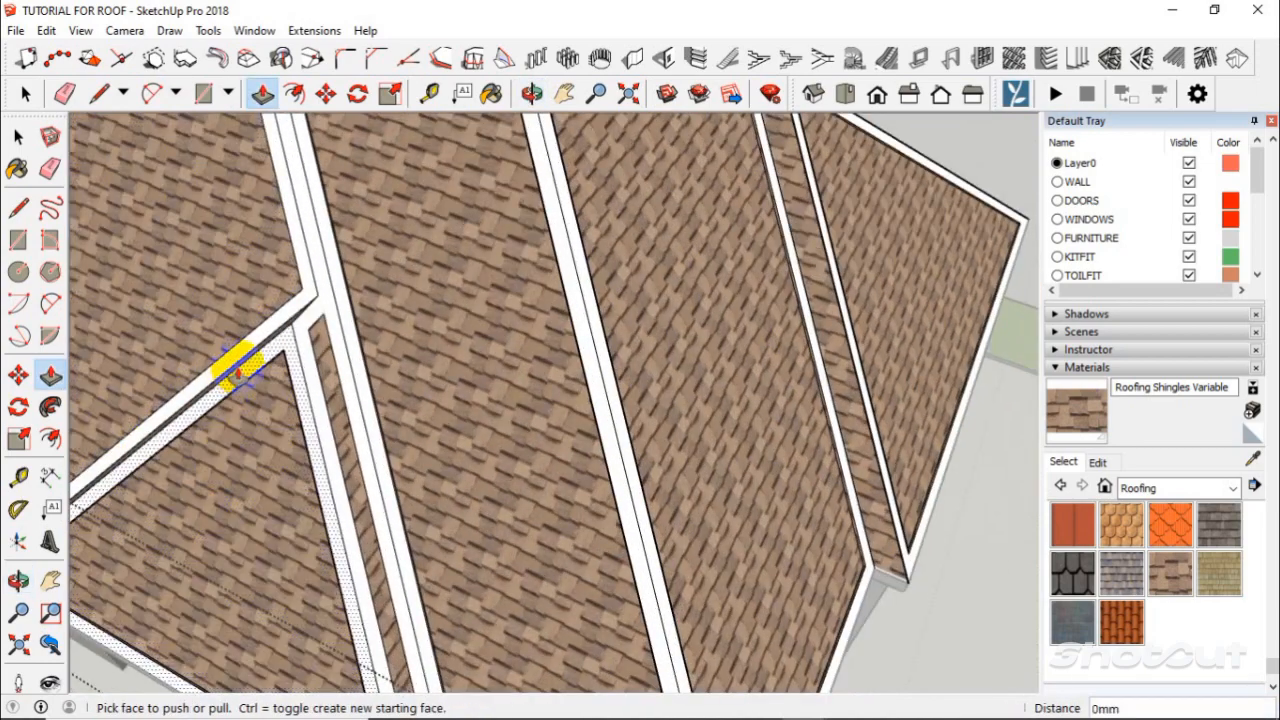
scroll(238, 324, "up", 4)
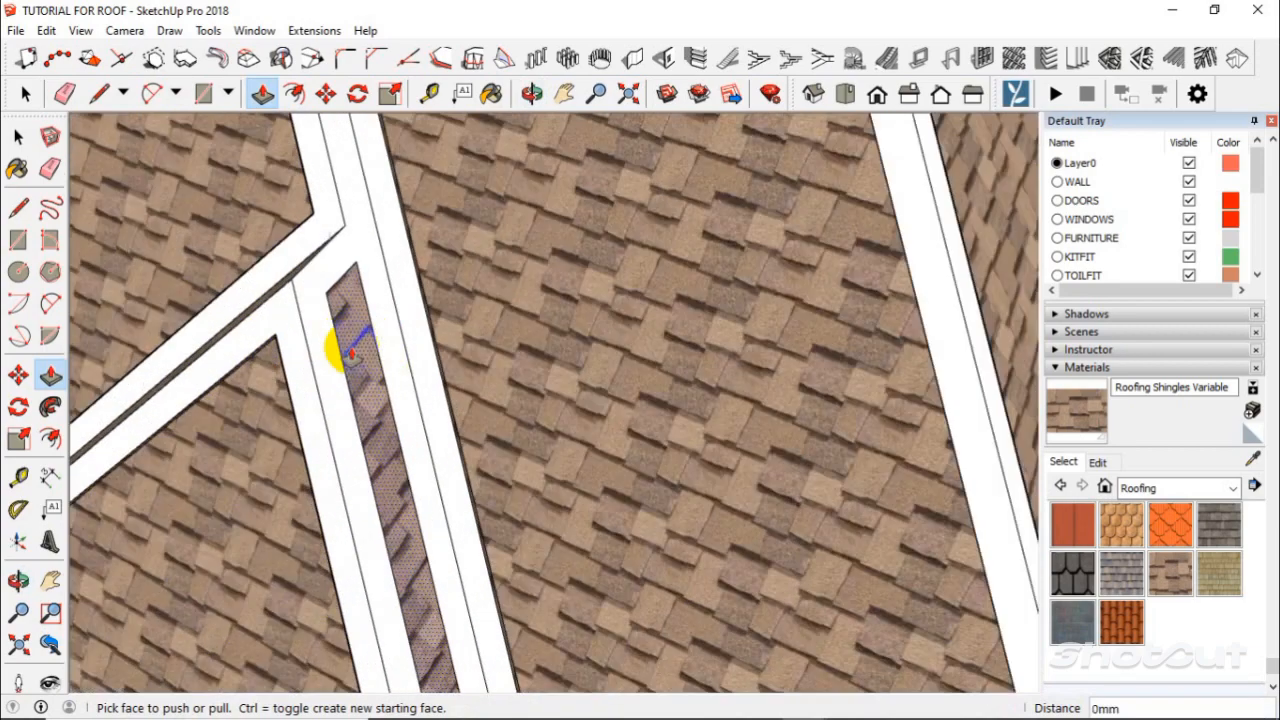
middle_click_drag(334, 349, 590, 340)
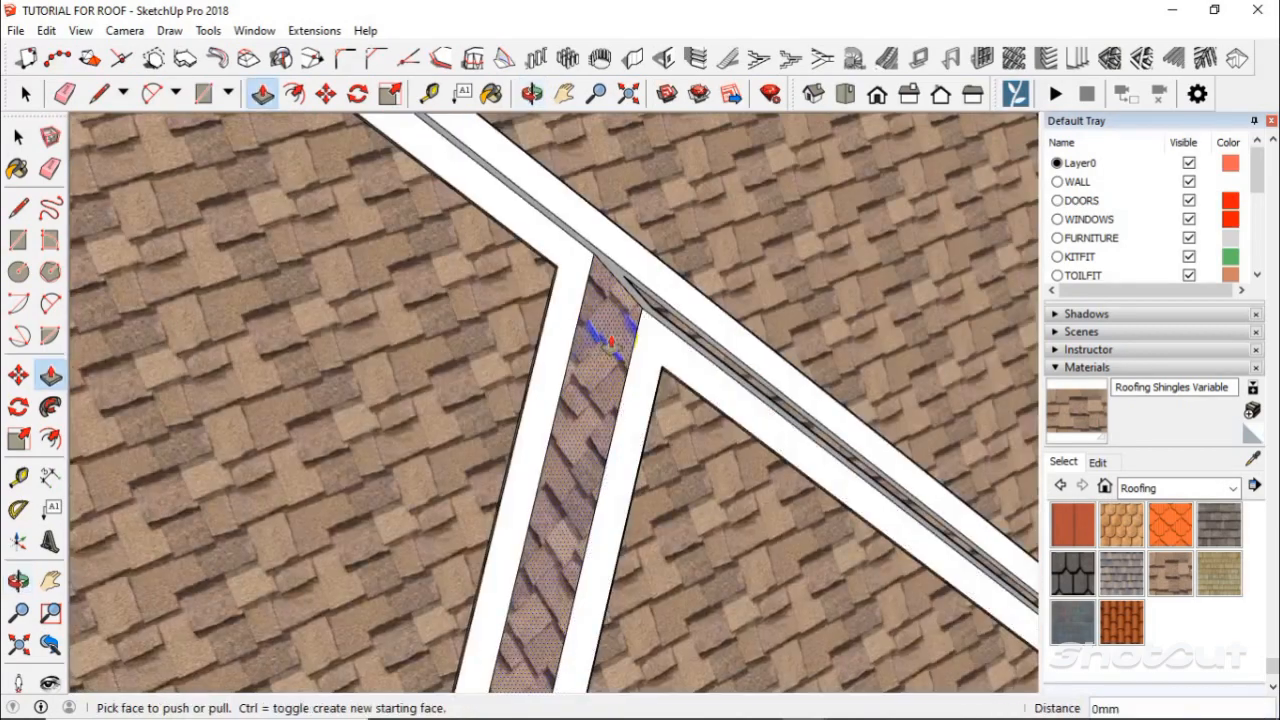
scroll(640, 349, "down", 5)
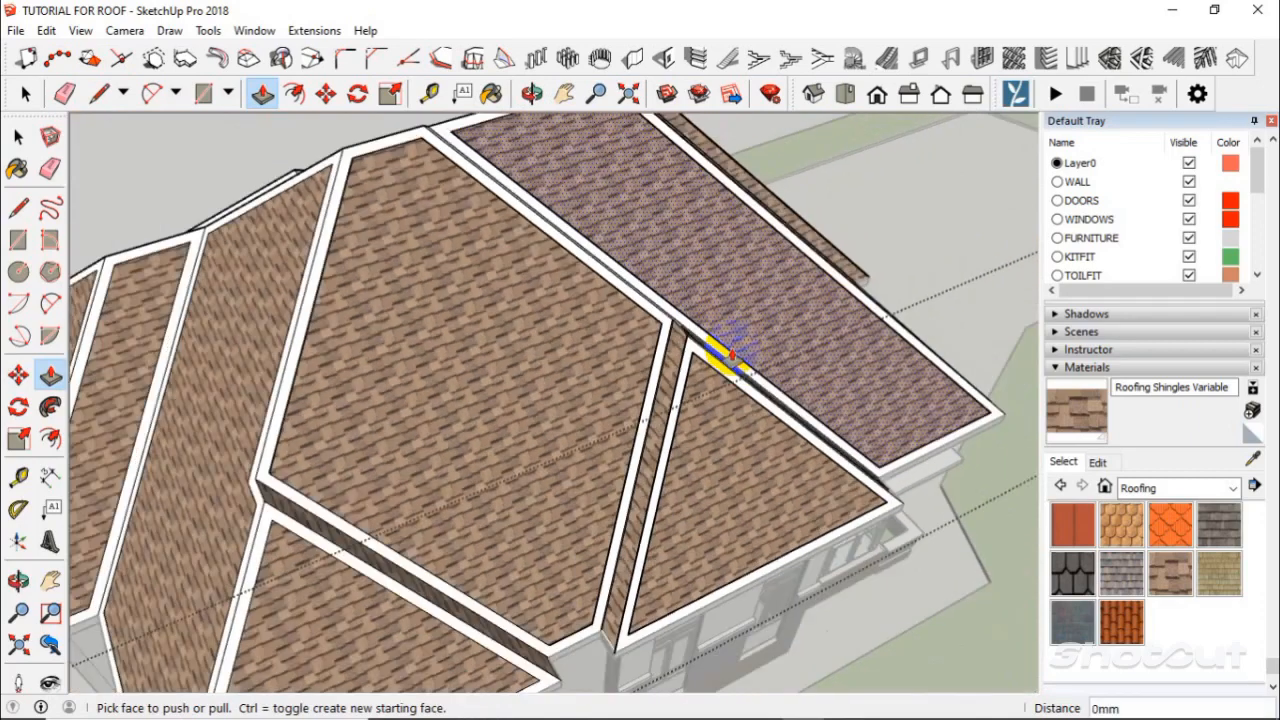
middle_click_drag(732, 352, 507, 437)
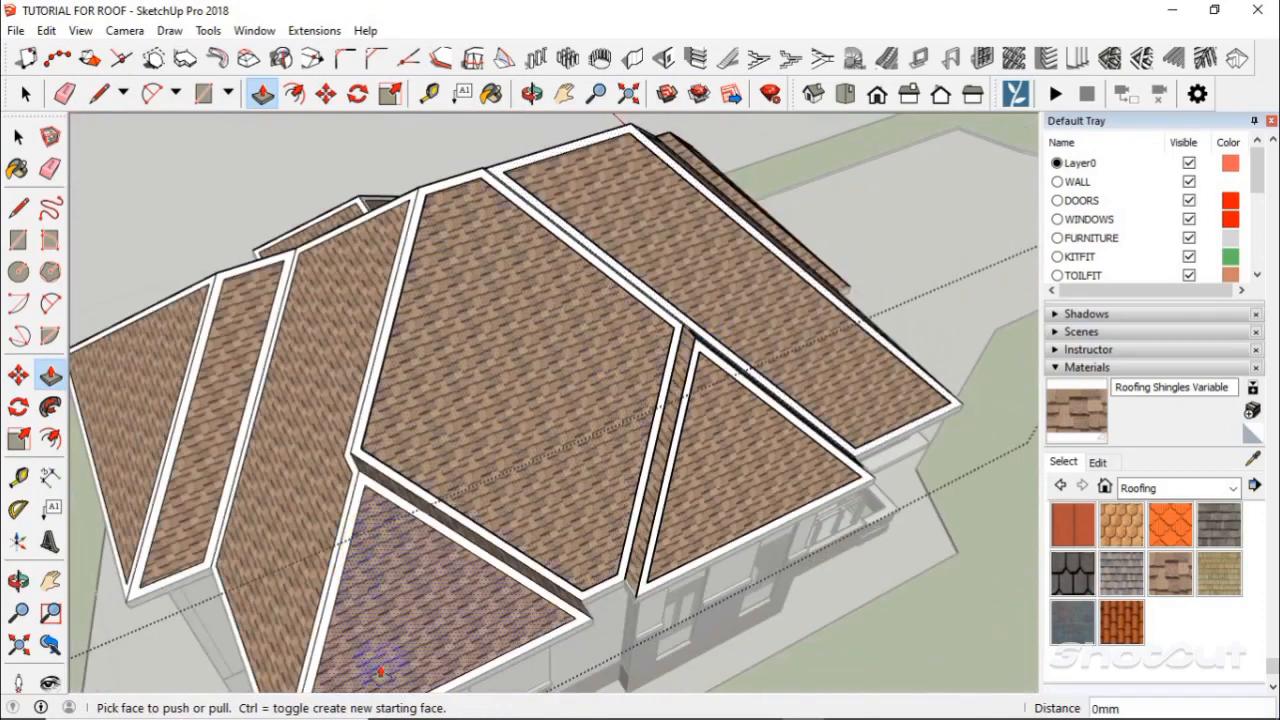
scroll(380, 670, "up", 1)
double_click(479, 577)
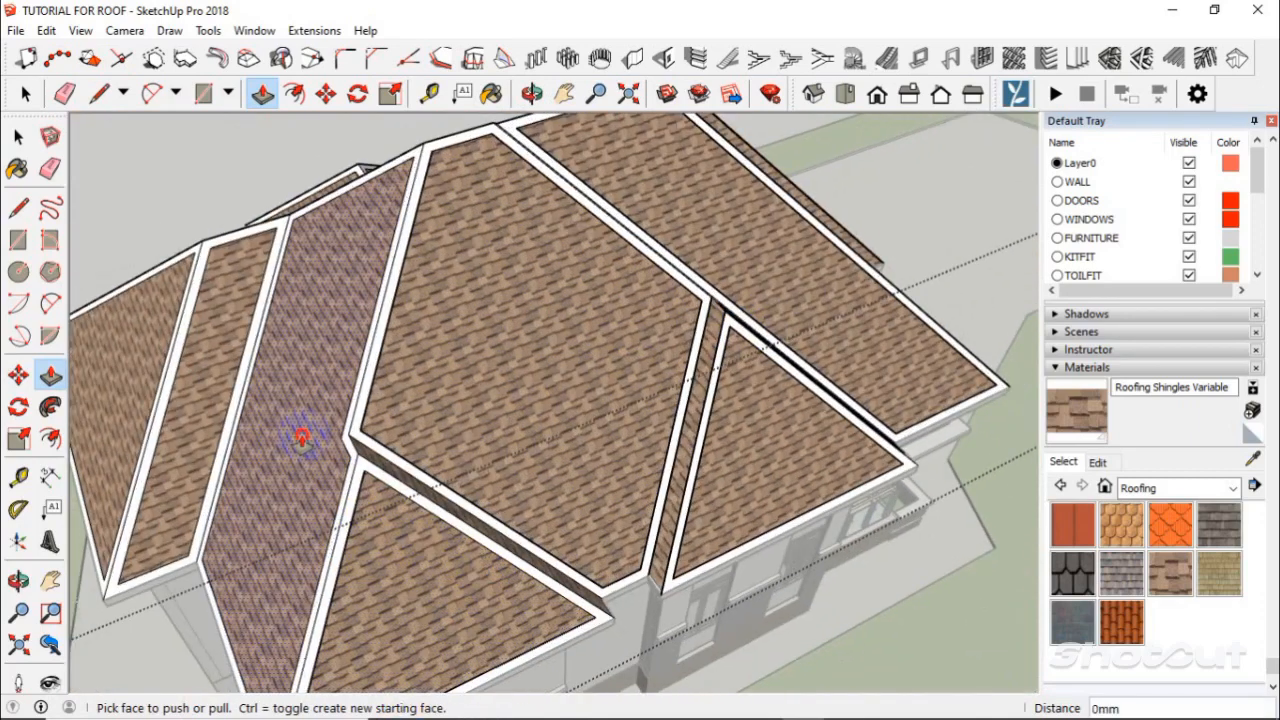
Recess the long slope beside the triangular hip to the same 30 mm depth, undoing the mistaken outward pull.
left_click(302, 437)
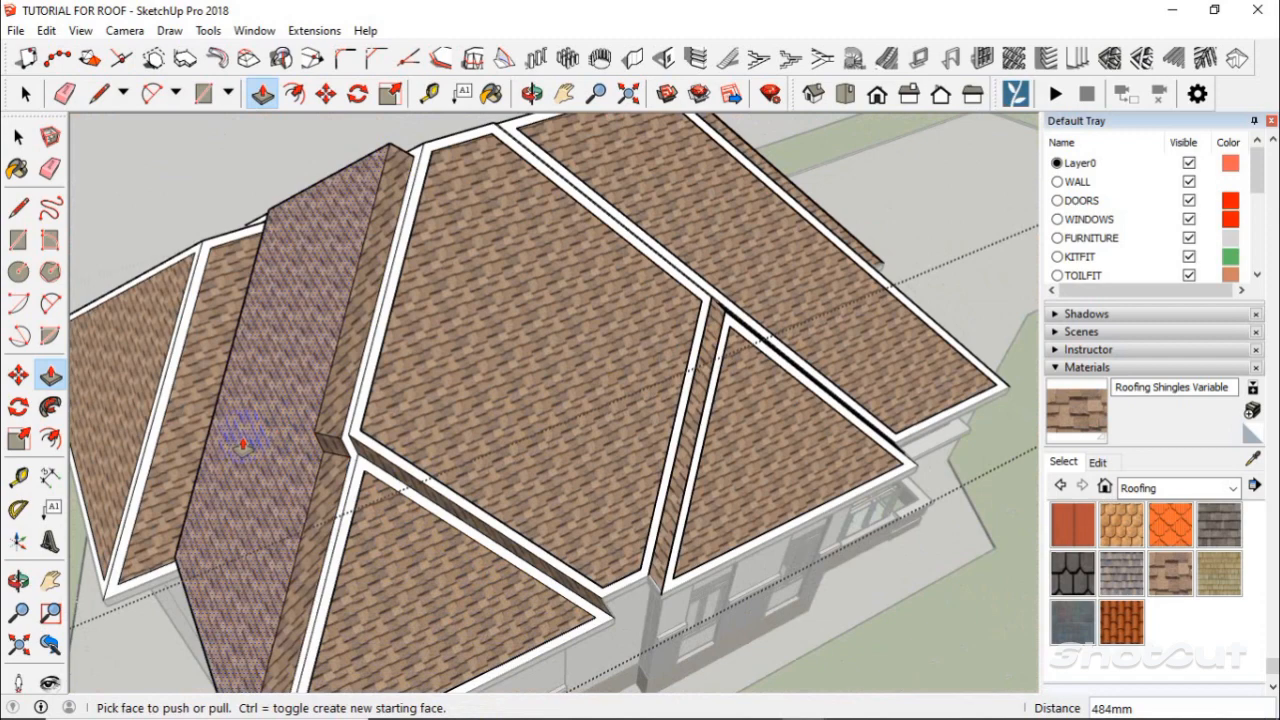
key("ctrl+z")
left_click(262, 447)
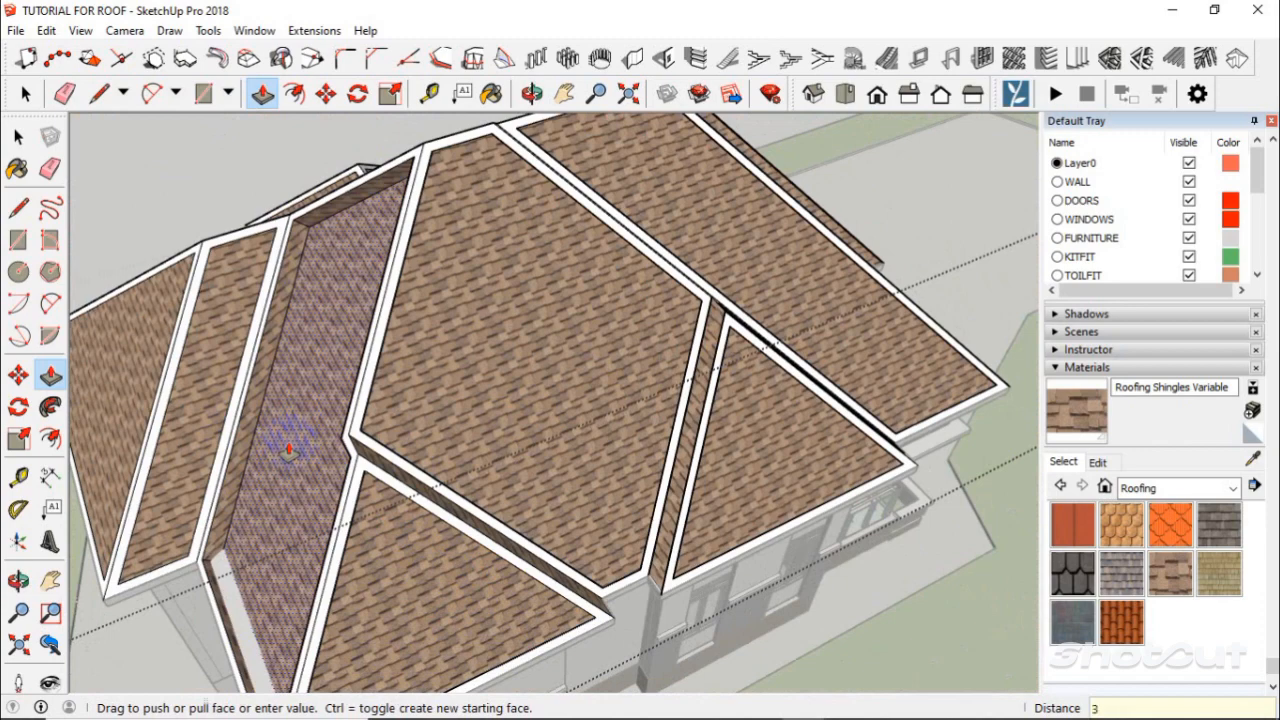
key("Return")
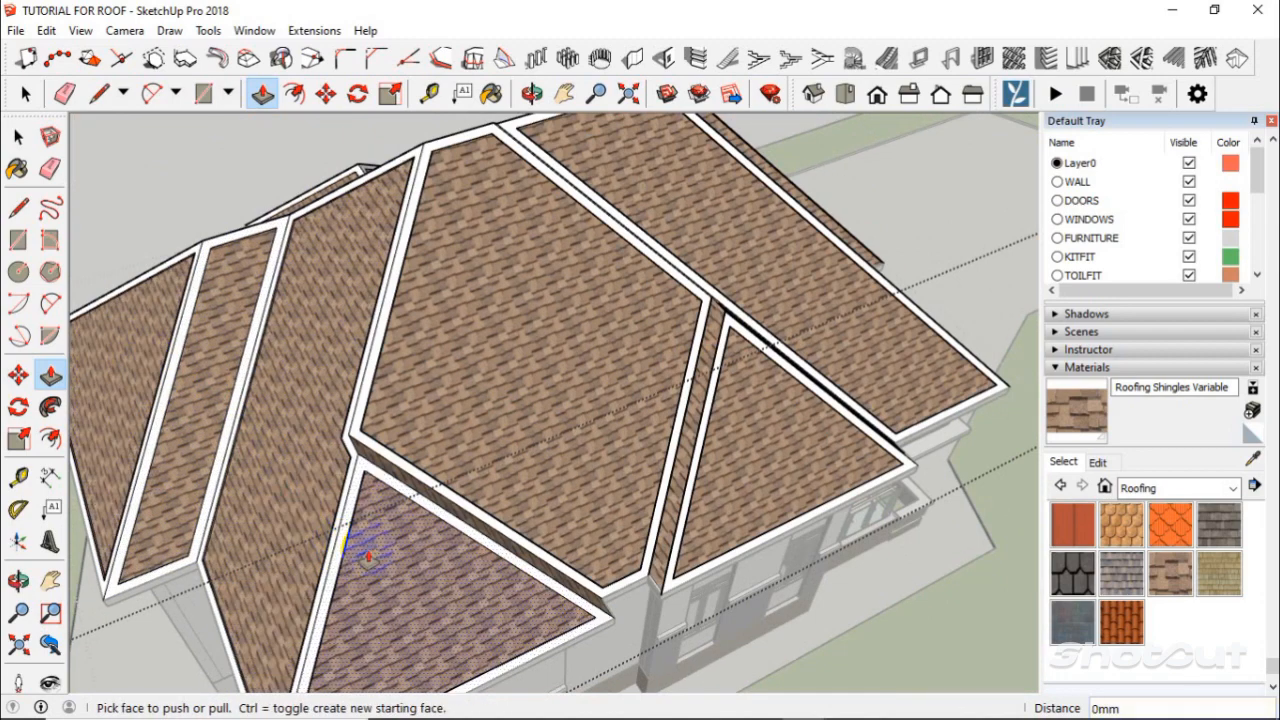
Repeat the same inward push on the large slope around the small projecting roof and on that roof's shingled faces.
middle_click_drag(280, 497, 674, 443)
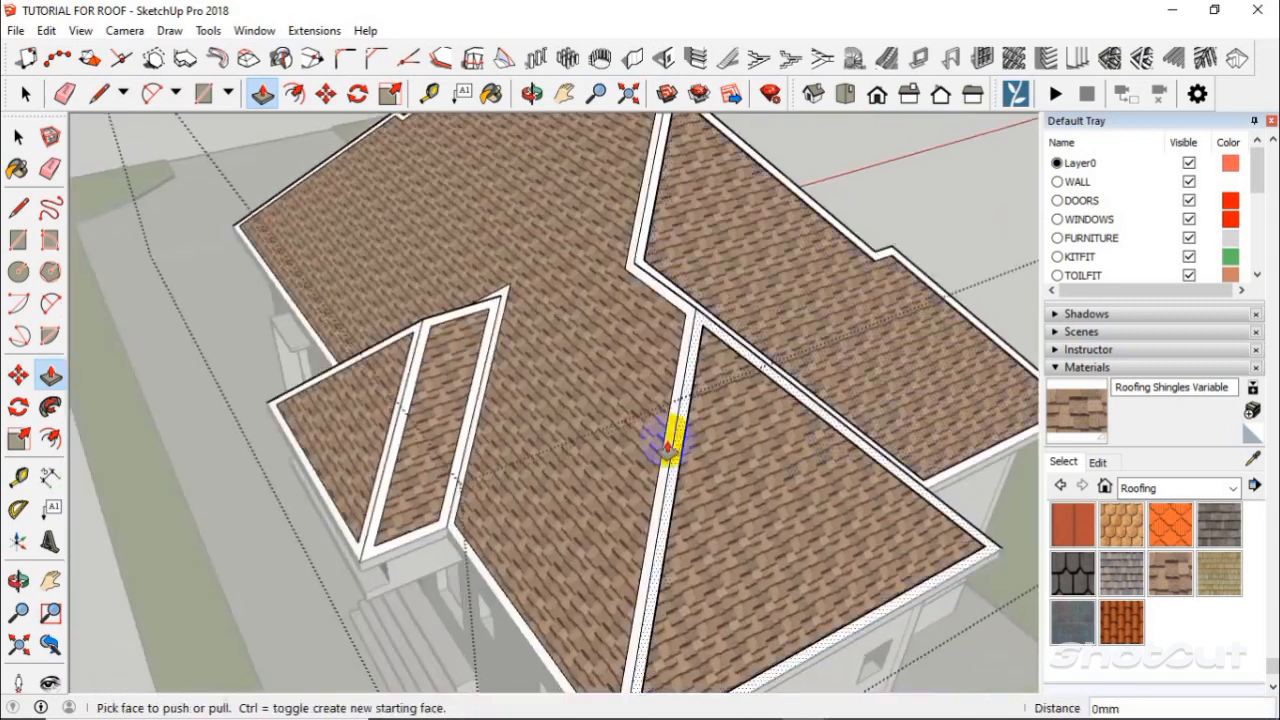
left_click(617, 457)
left_click(617, 457)
scroll(422, 362, "up", 3)
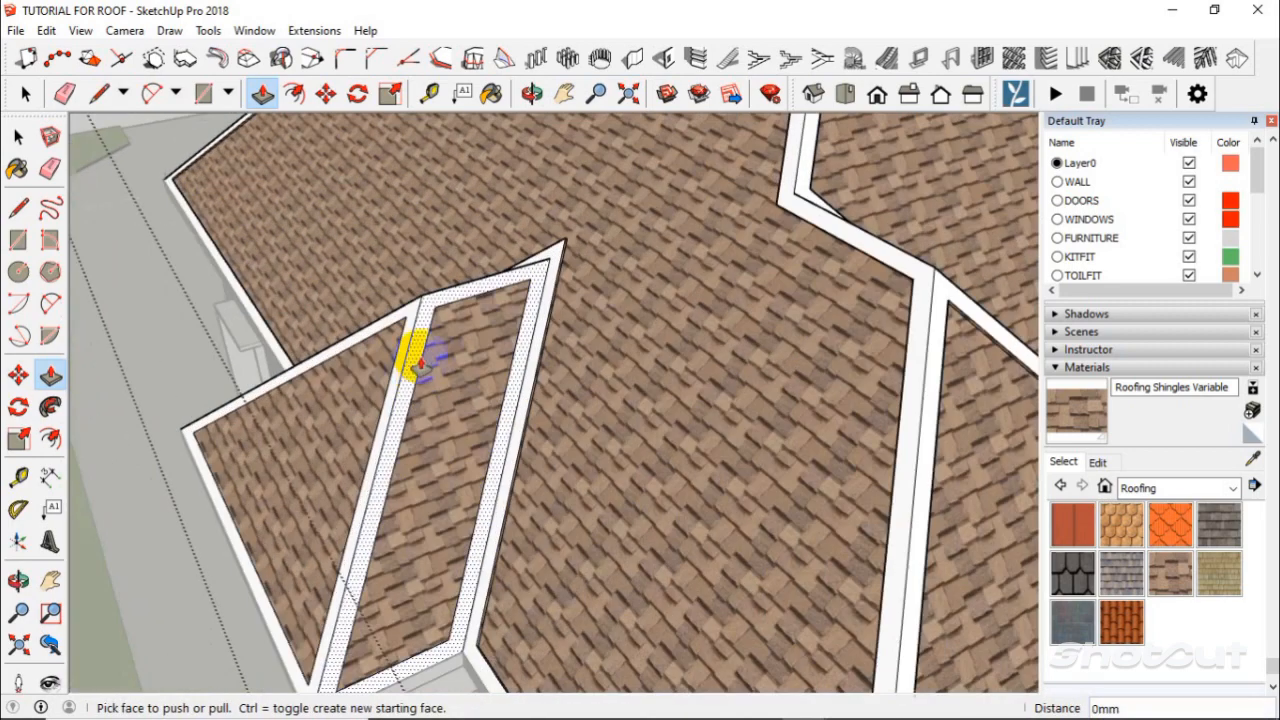
double_click(438, 402)
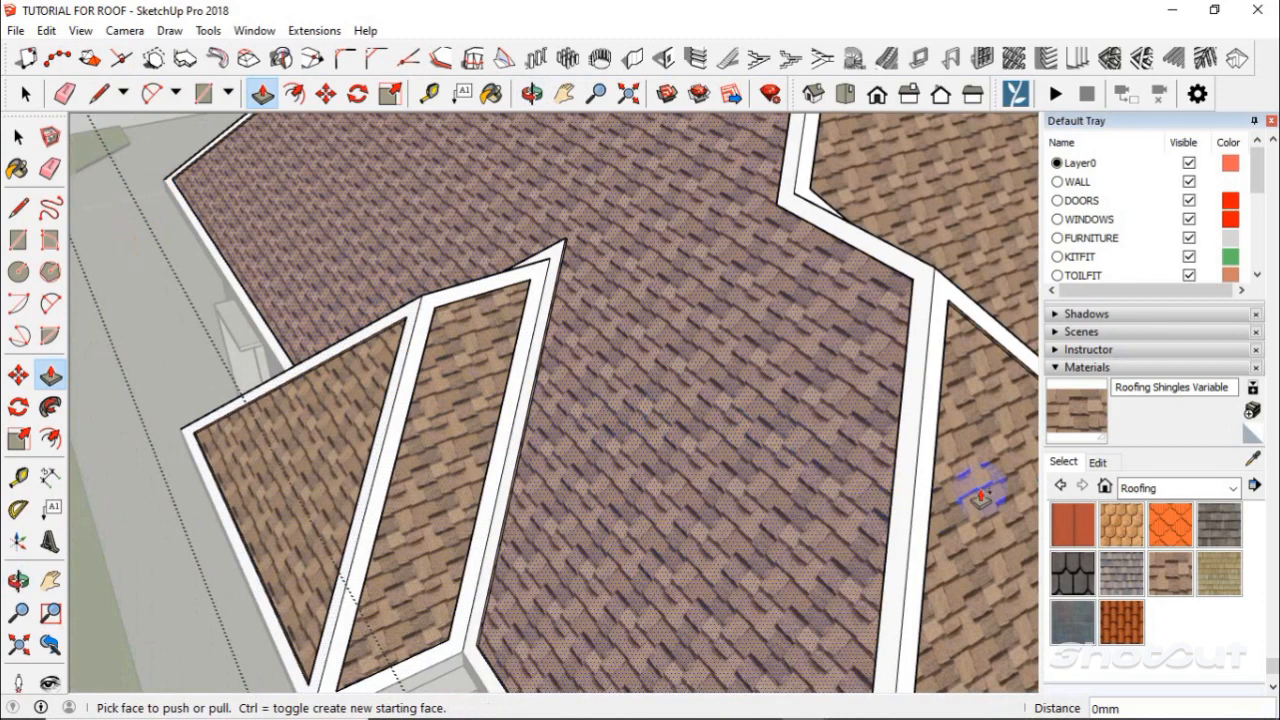
Paint the white roof borders with the red Roofing Metal Standing Seam material.
left_click(22, 140)
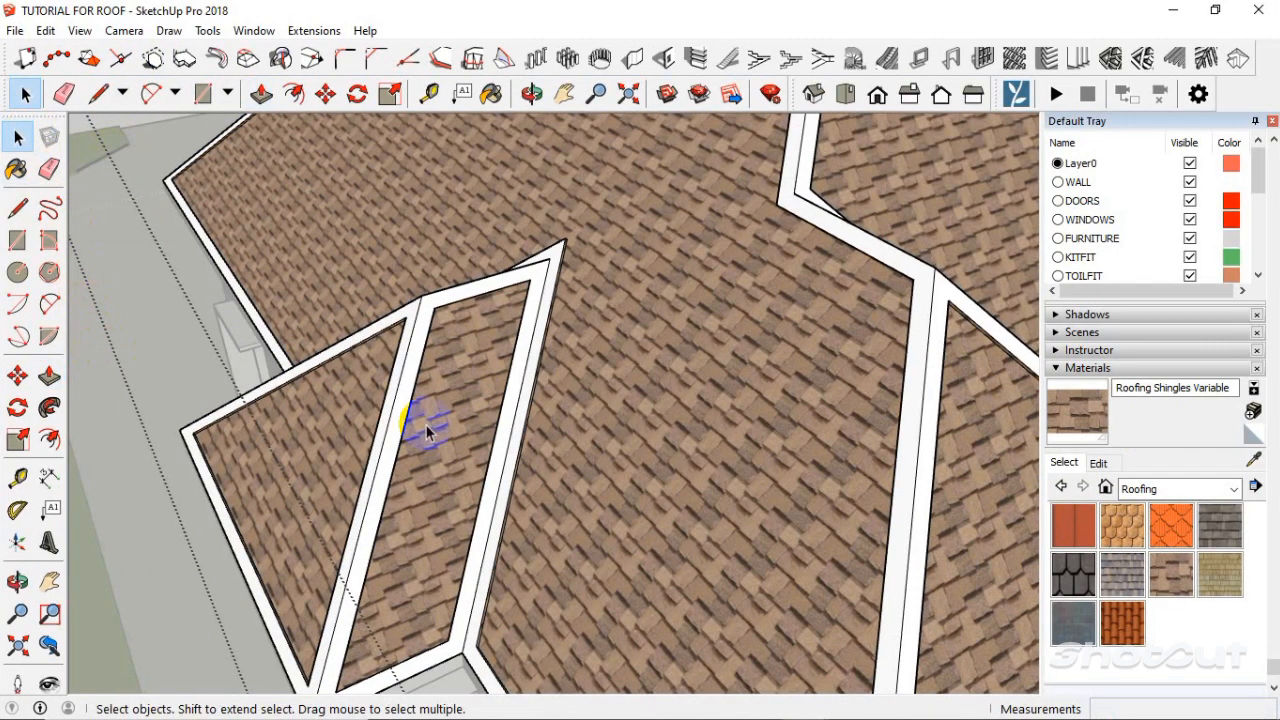
left_click(1073, 522)
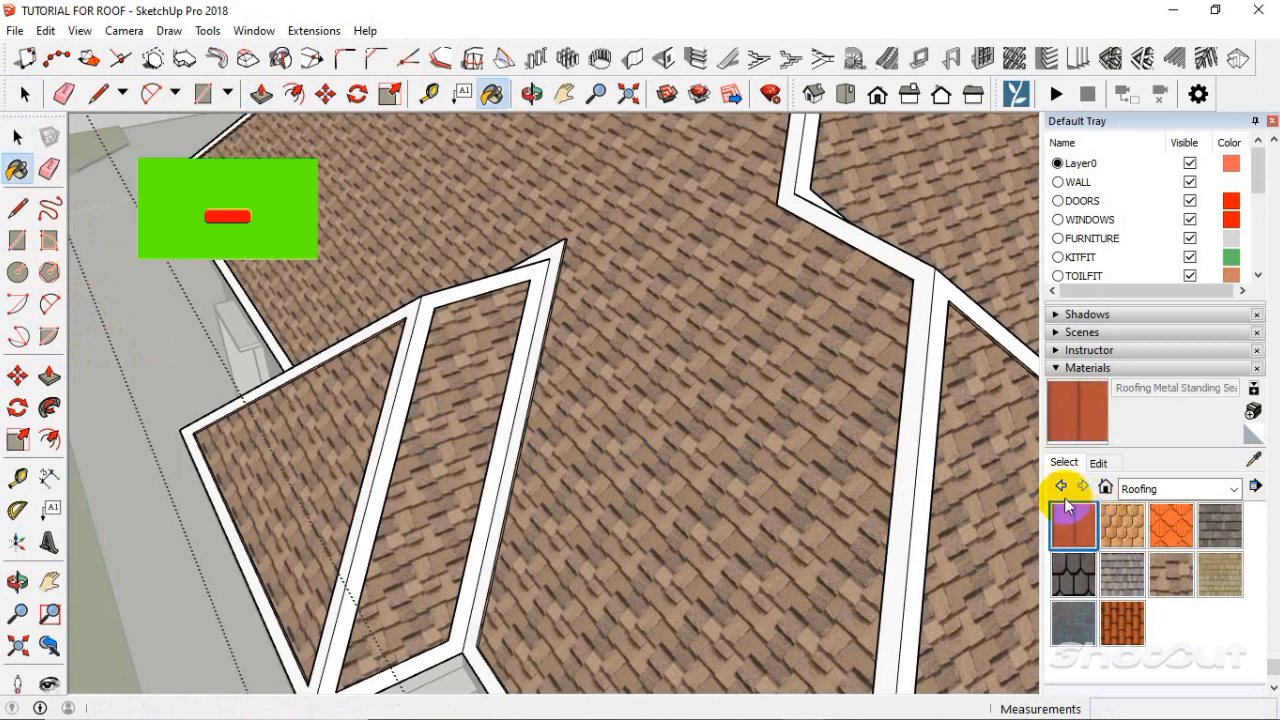
left_click(922, 360)
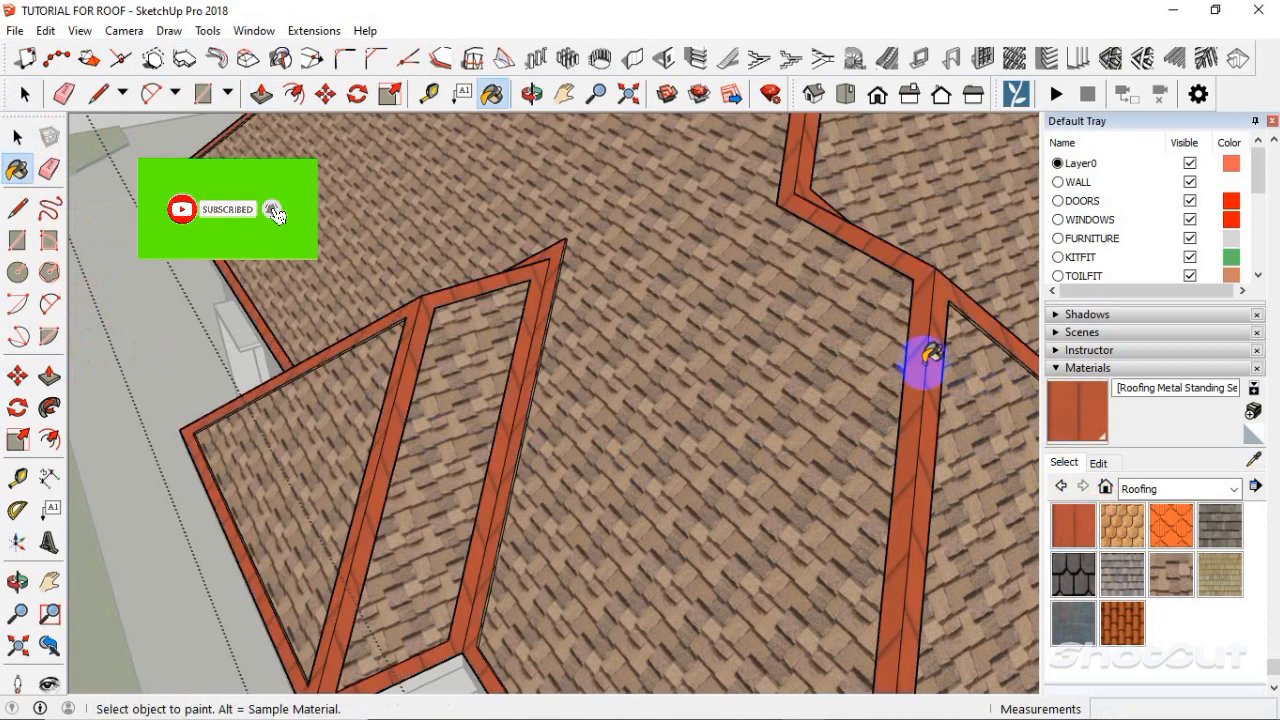
Darken the Roofing Metal Standing Seam material of the borders to a deep brown.
left_click(1098, 464)
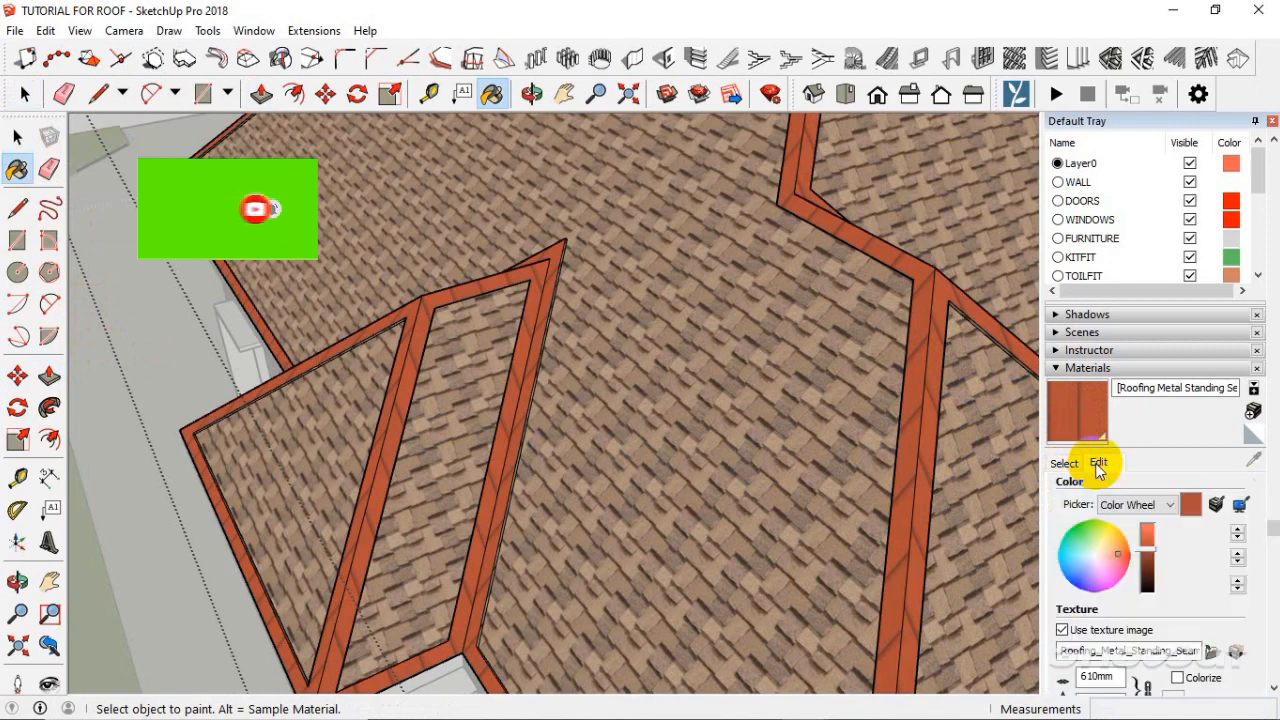
left_click(1149, 551)
left_click_drag(1149, 560, 1151, 583)
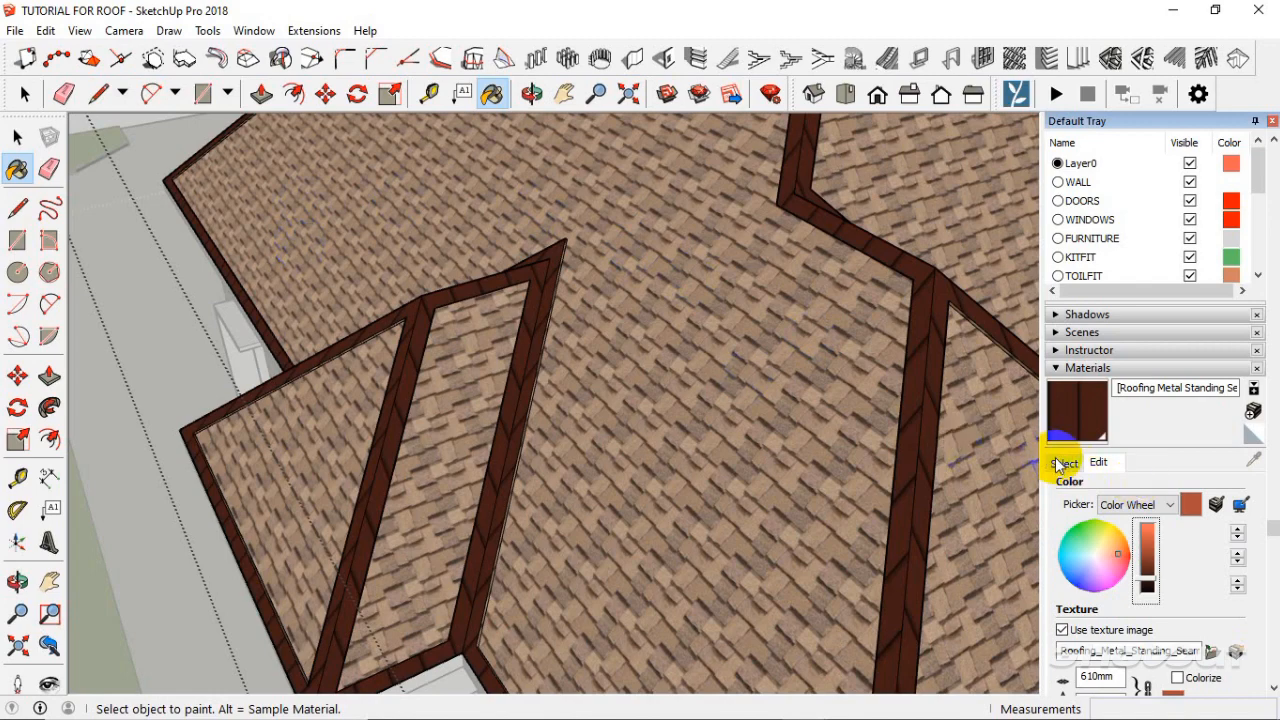
left_click(1065, 463)
Examine the roof with its dark borders from all sides of the house.
scroll(592, 263, "down", 8)
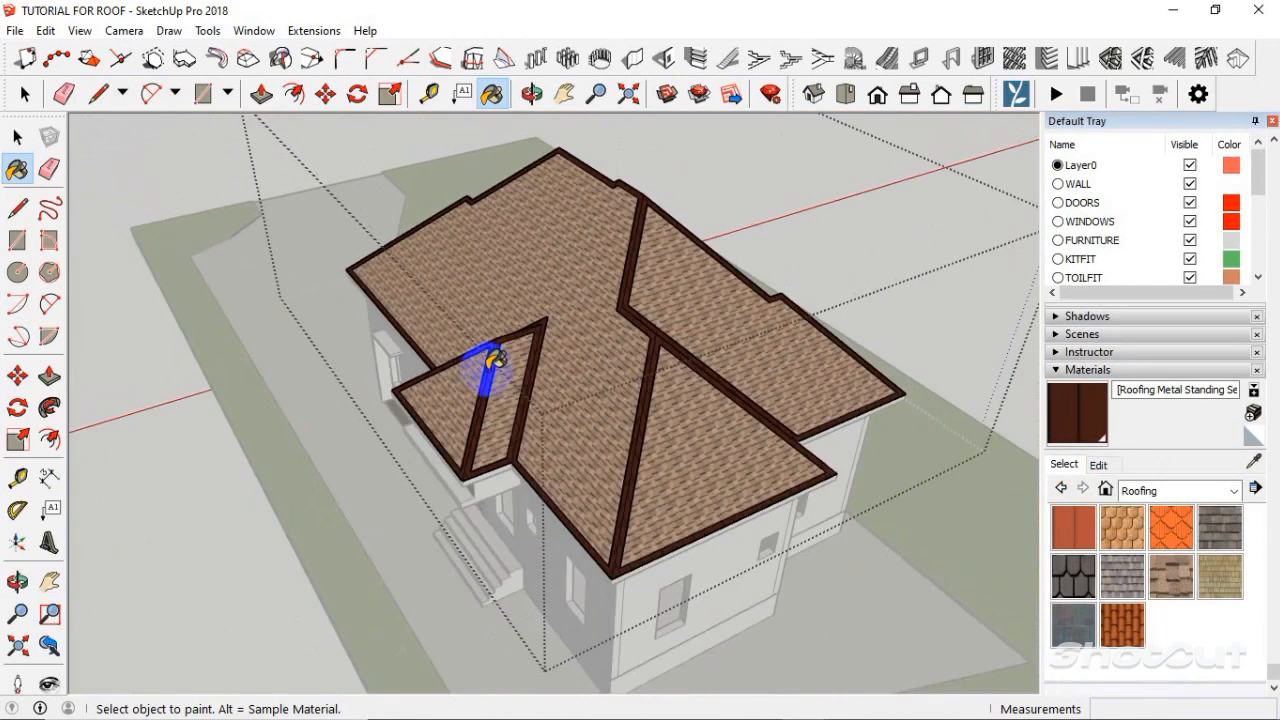
scroll(488, 368, "down", 2)
middle_click_drag(756, 371, 334, 395)
middle_click_drag(612, 371, 360, 345)
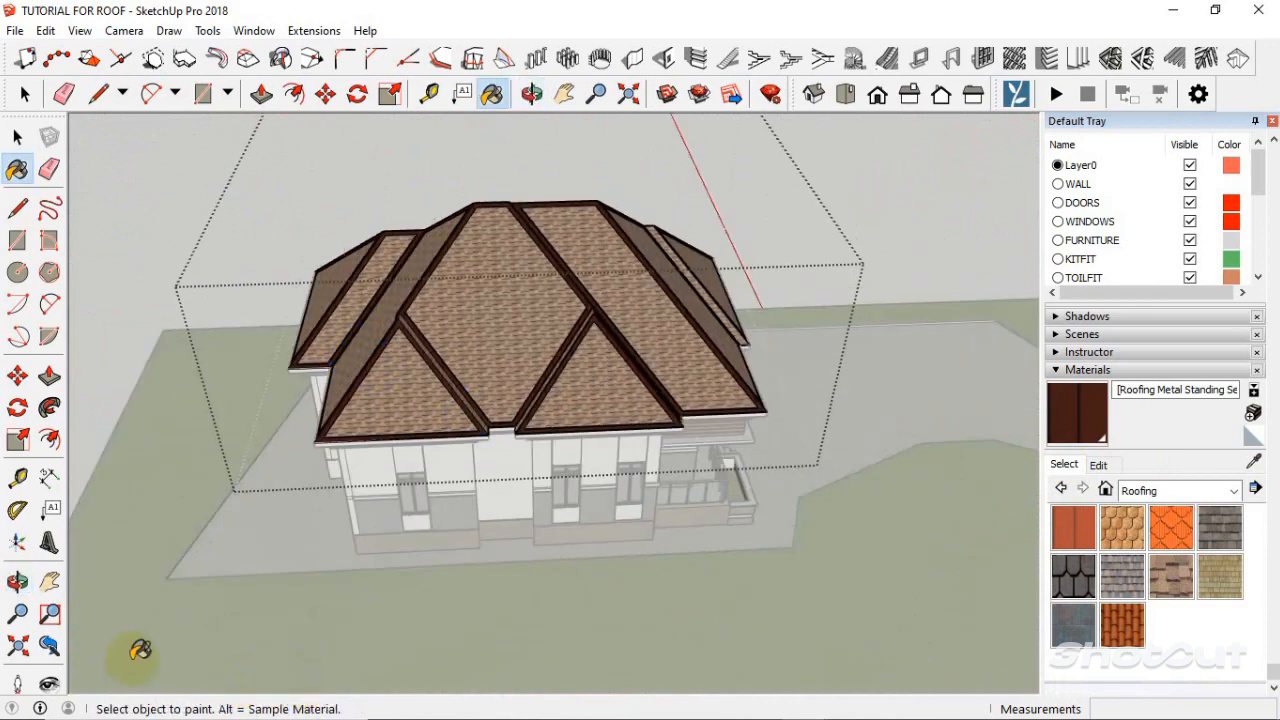
mouse_move(543, 363)
middle_mouse_down()
mouse_move(306, 354)
mouse_move(573, 372)
mouse_move(479, 383)
middle_mouse_up()
scroll(574, 280, "up", 8)
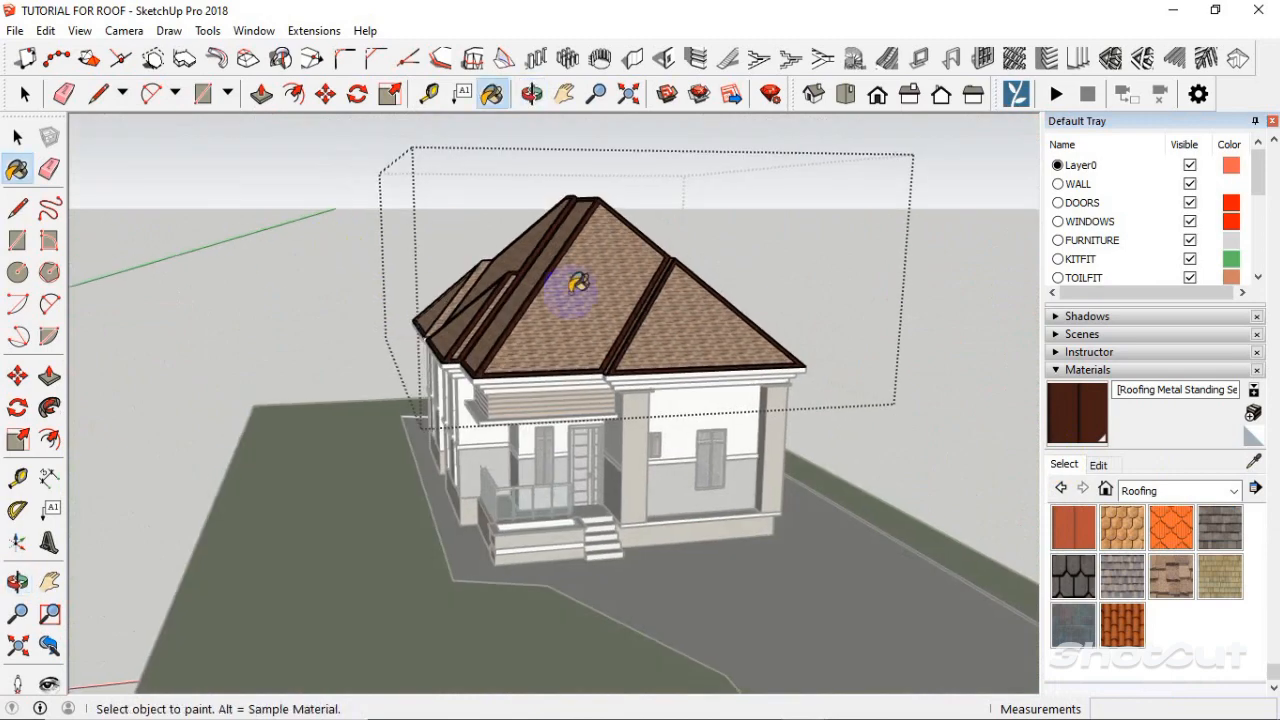
mouse_move(536, 449)
middle_mouse_down()
mouse_move(500, 449)
mouse_move(614, 517)
mouse_move(620, 540)
middle_mouse_up()
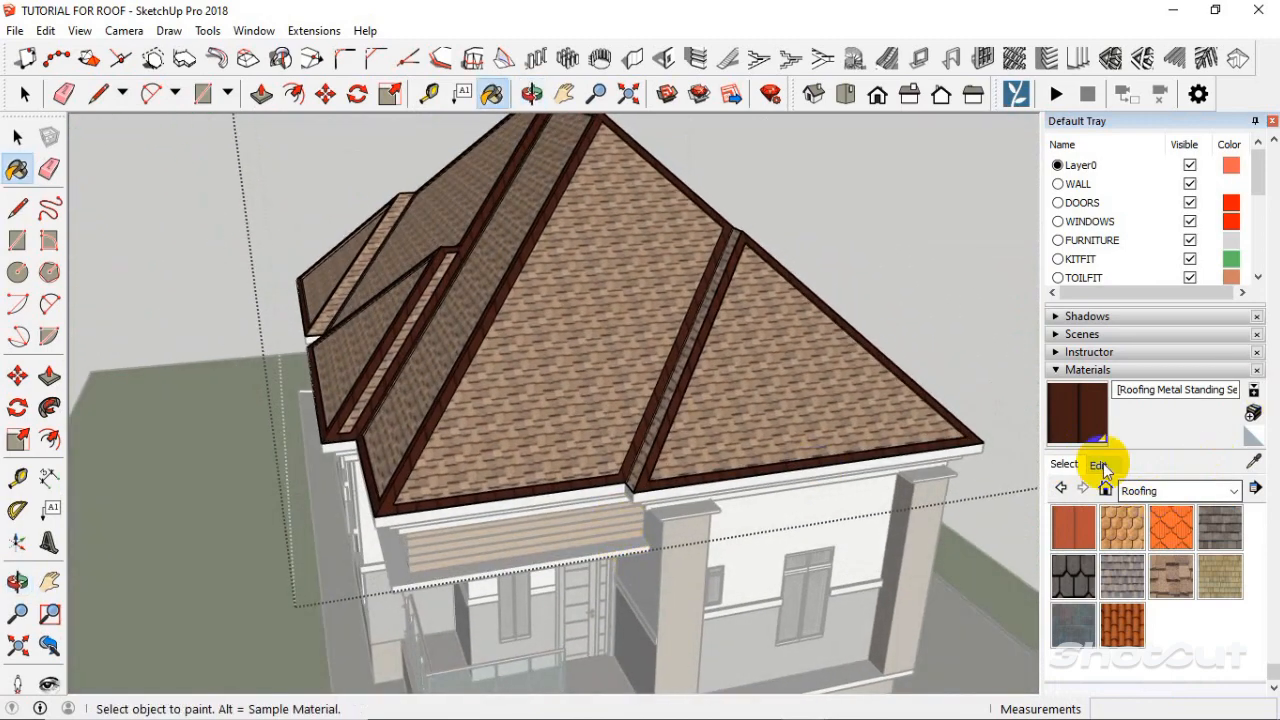
left_click(1162, 580)
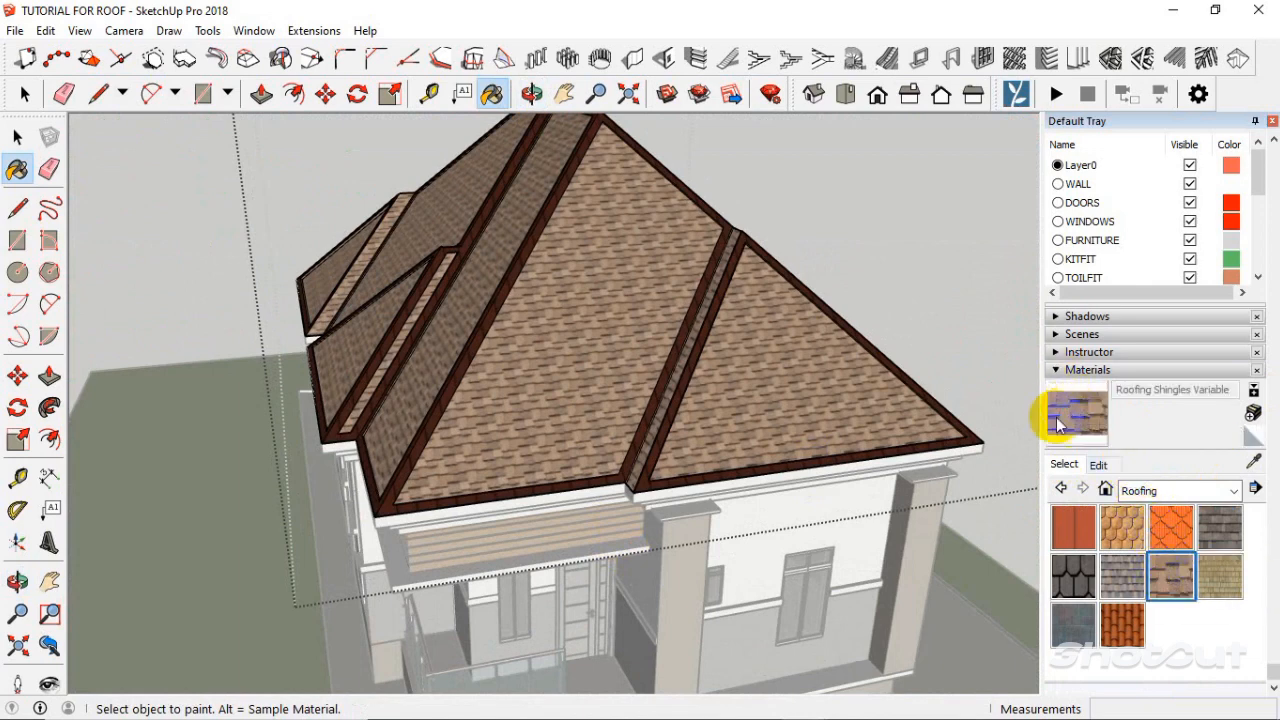
left_click(1100, 465)
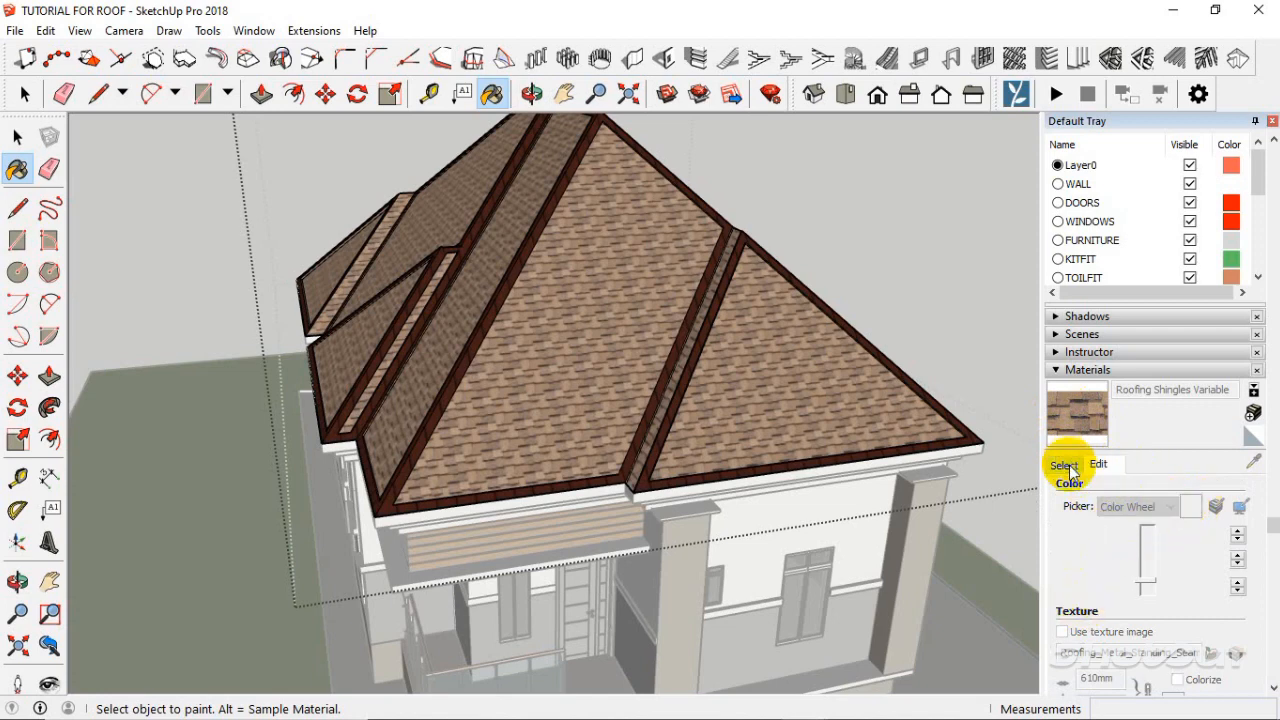
left_click(1252, 413)
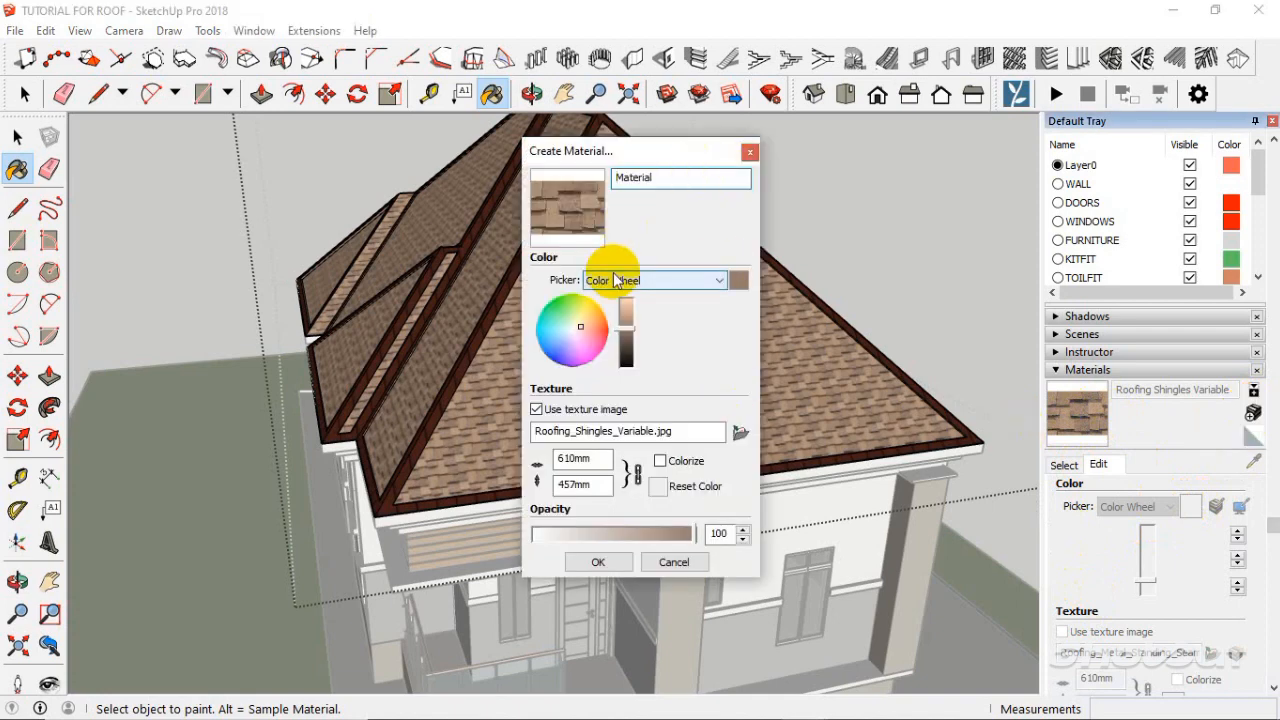
left_click(601, 325)
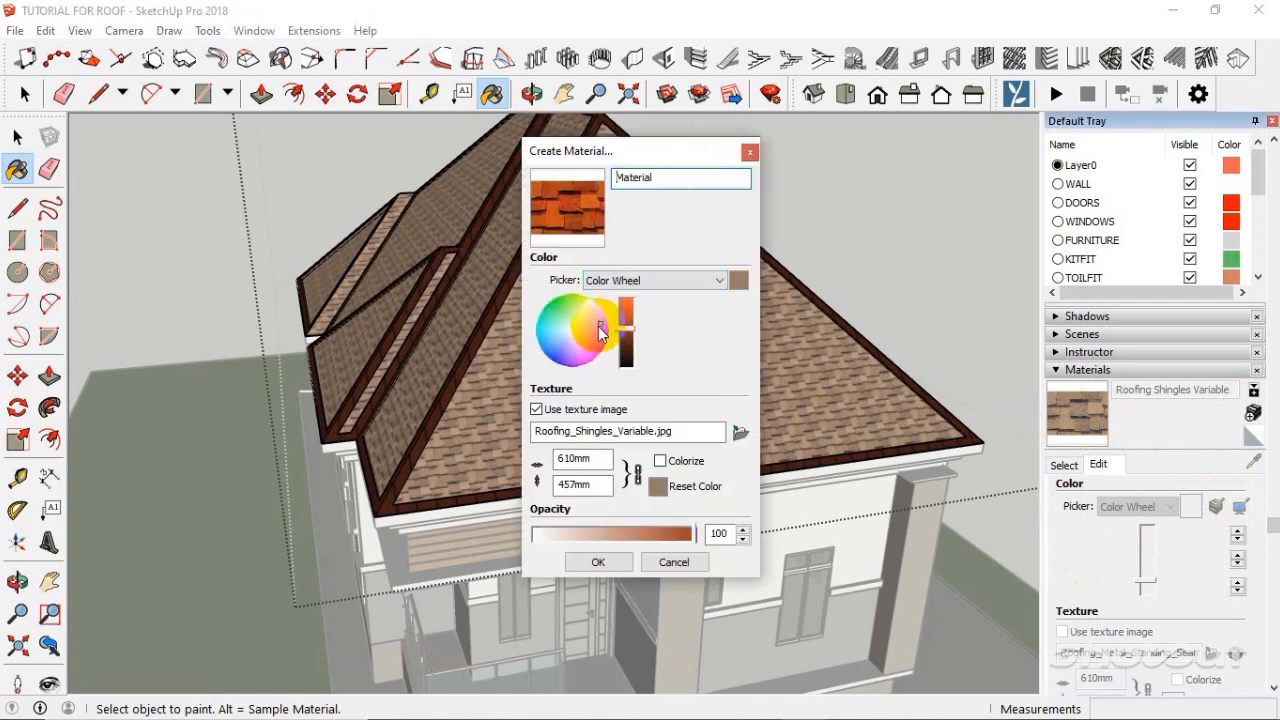
mouse_move(597, 331)
left_mouse_down()
mouse_move(563, 355)
mouse_move(560, 337)
mouse_move(602, 336)
left_mouse_up()
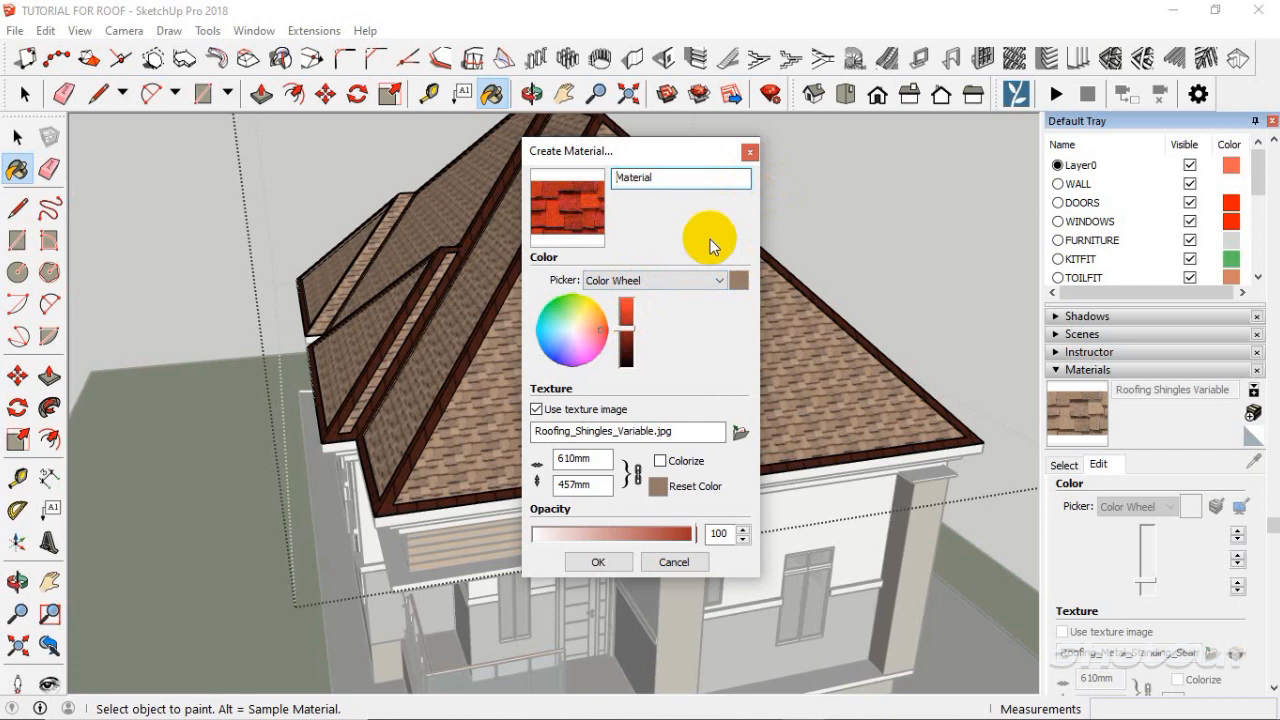
left_click_drag(630, 329, 631, 328)
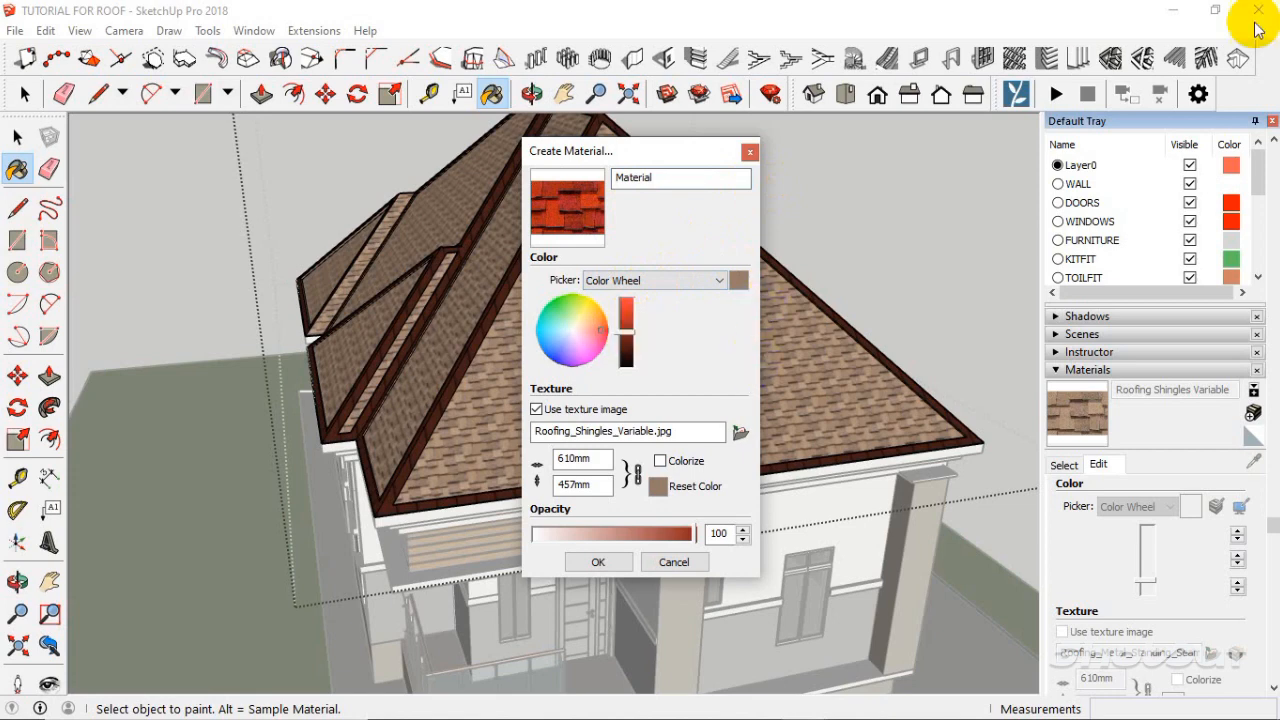
left_click(751, 150)
left_click(620, 322)
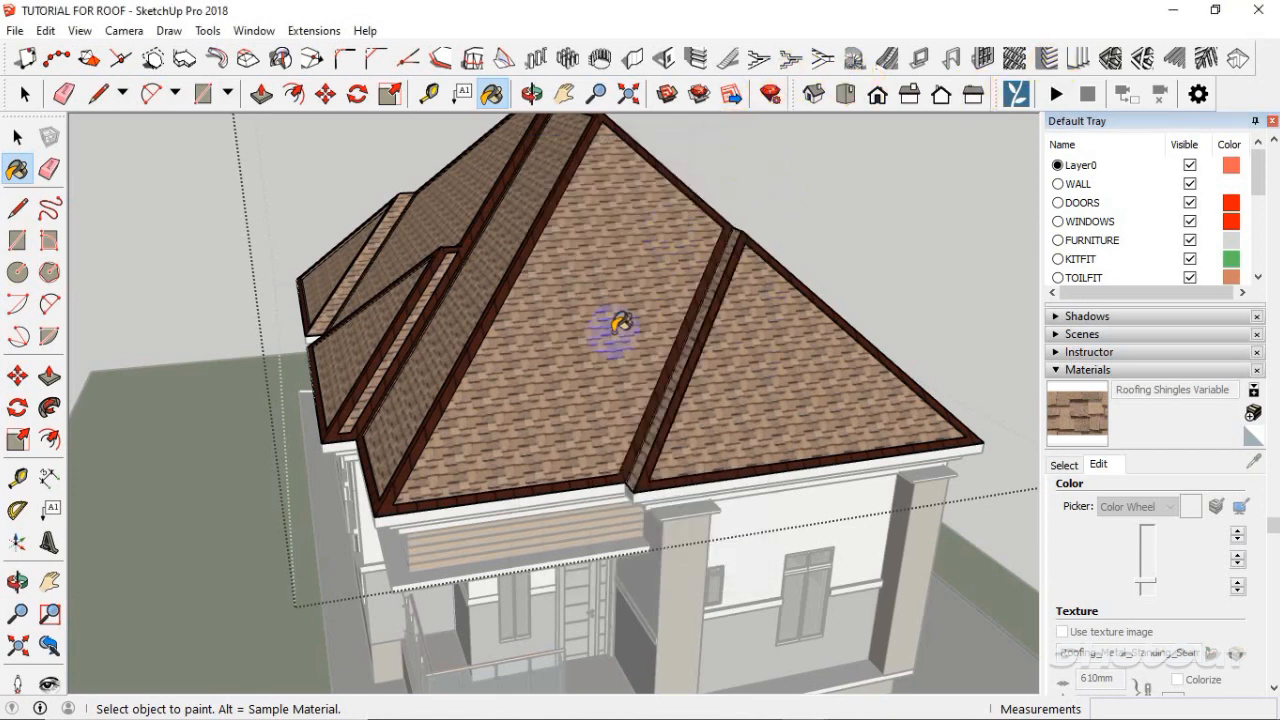
left_click(17, 136)
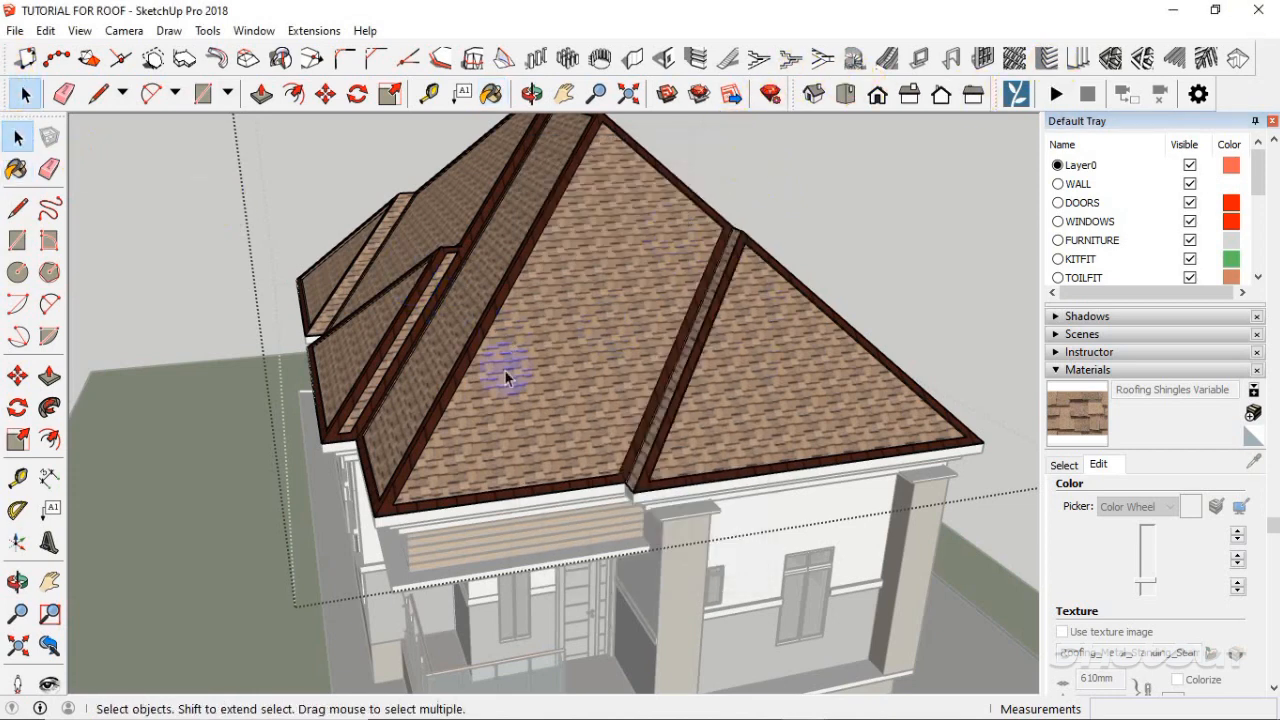
double_click(567, 350)
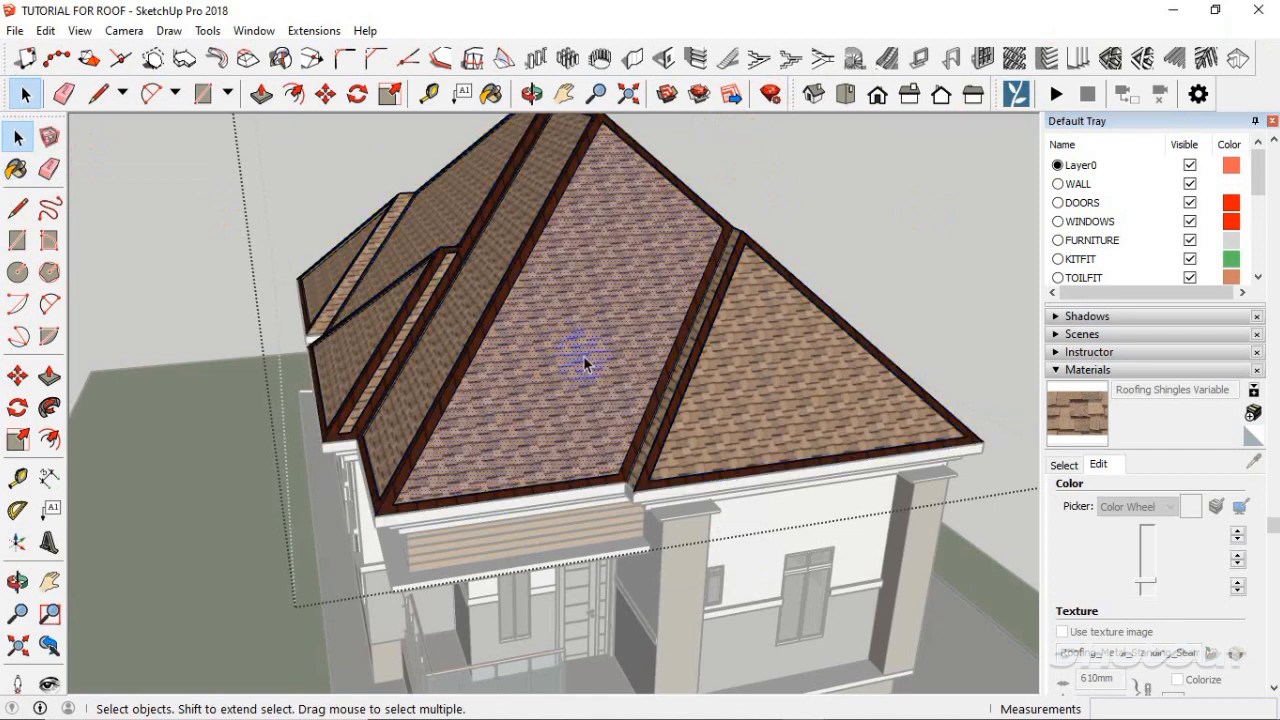
left_click(1098, 464)
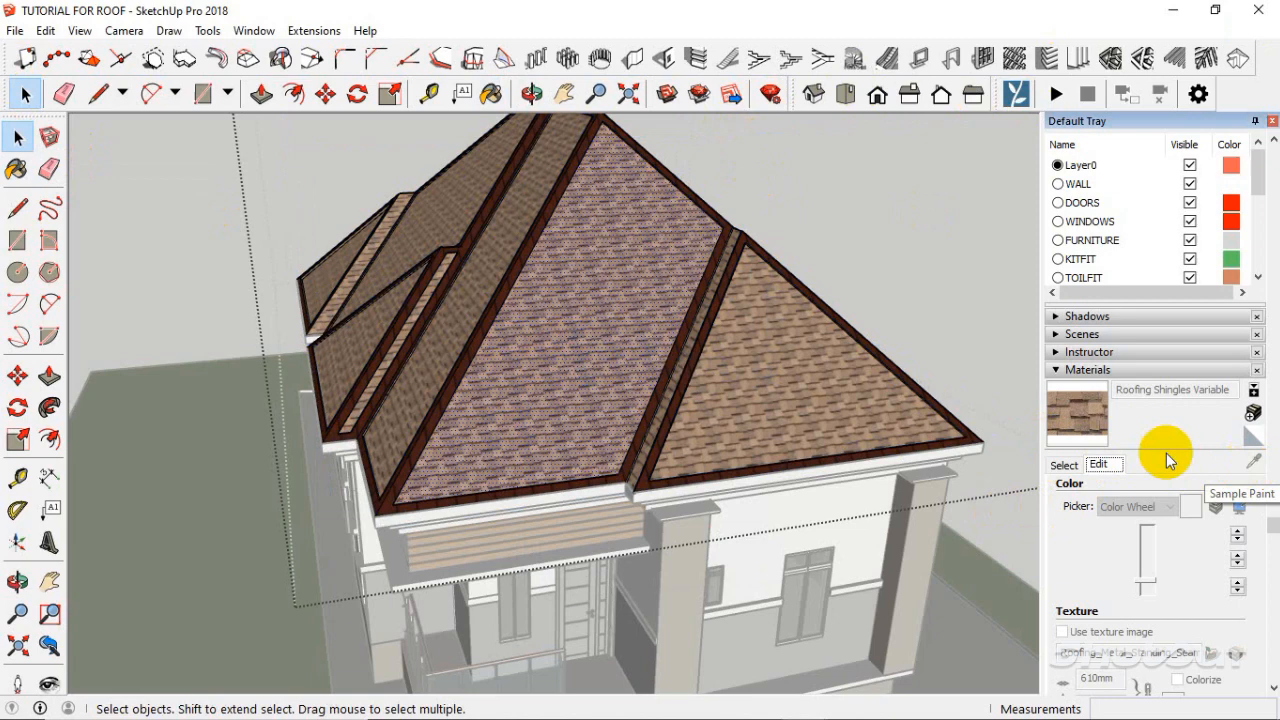
left_click(1064, 465)
left_click(790, 385)
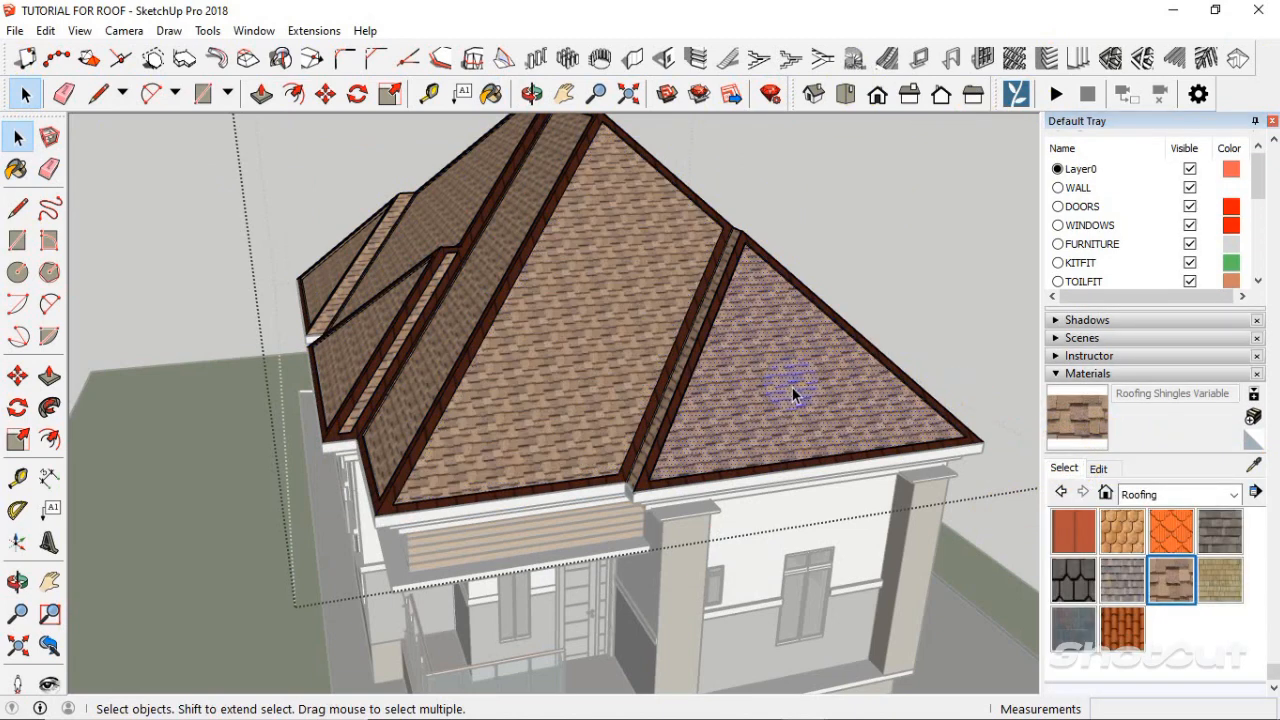
left_click(1098, 470)
left_click(1076, 473)
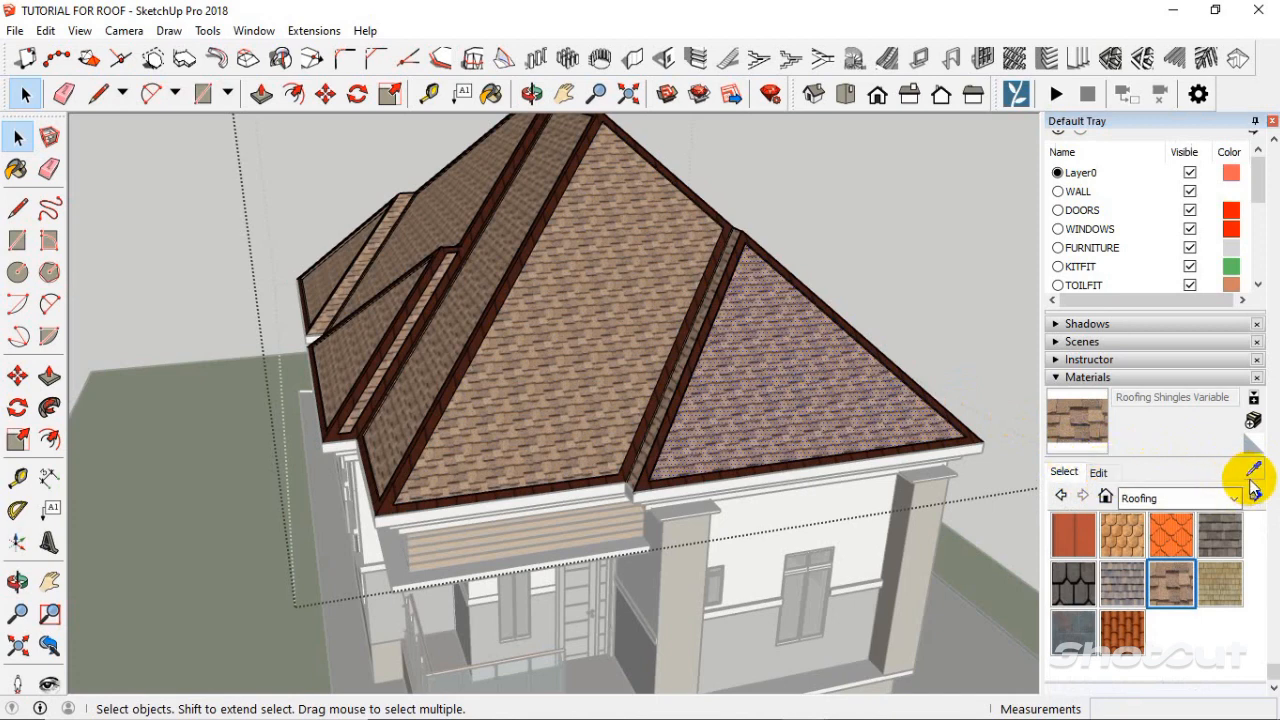
left_click(816, 380)
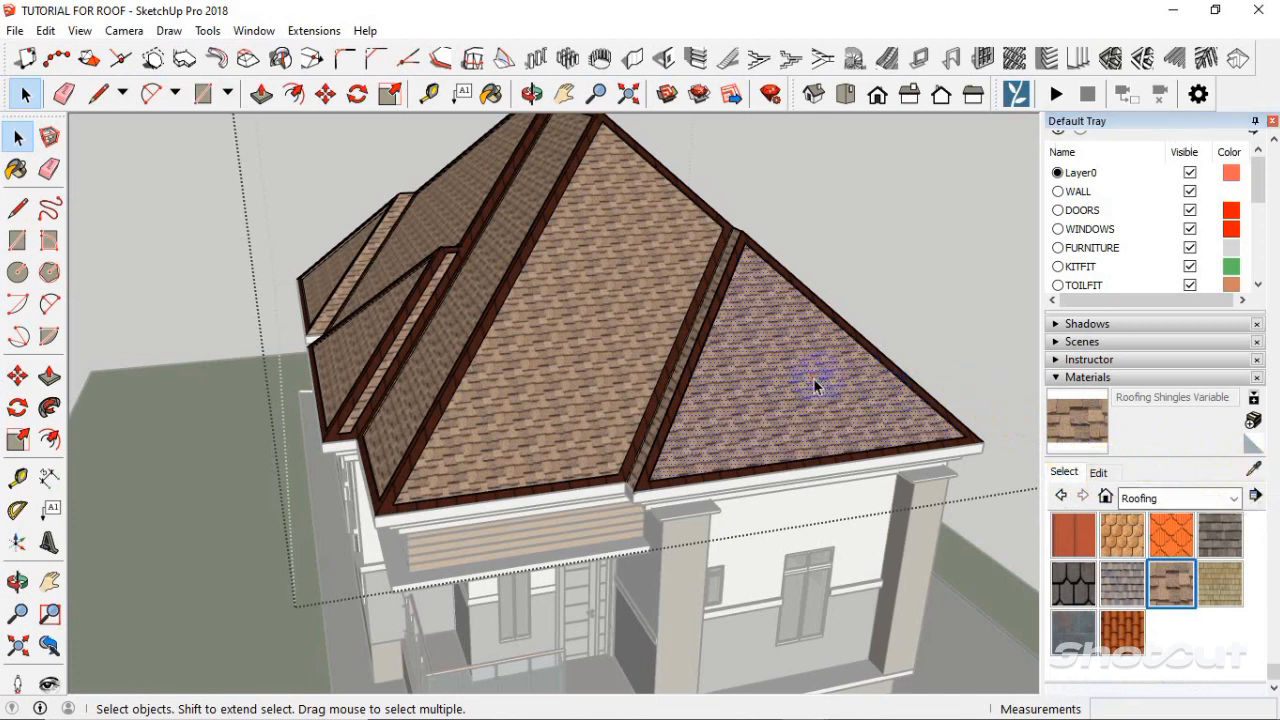
left_click(1056, 476)
left_click(1096, 473)
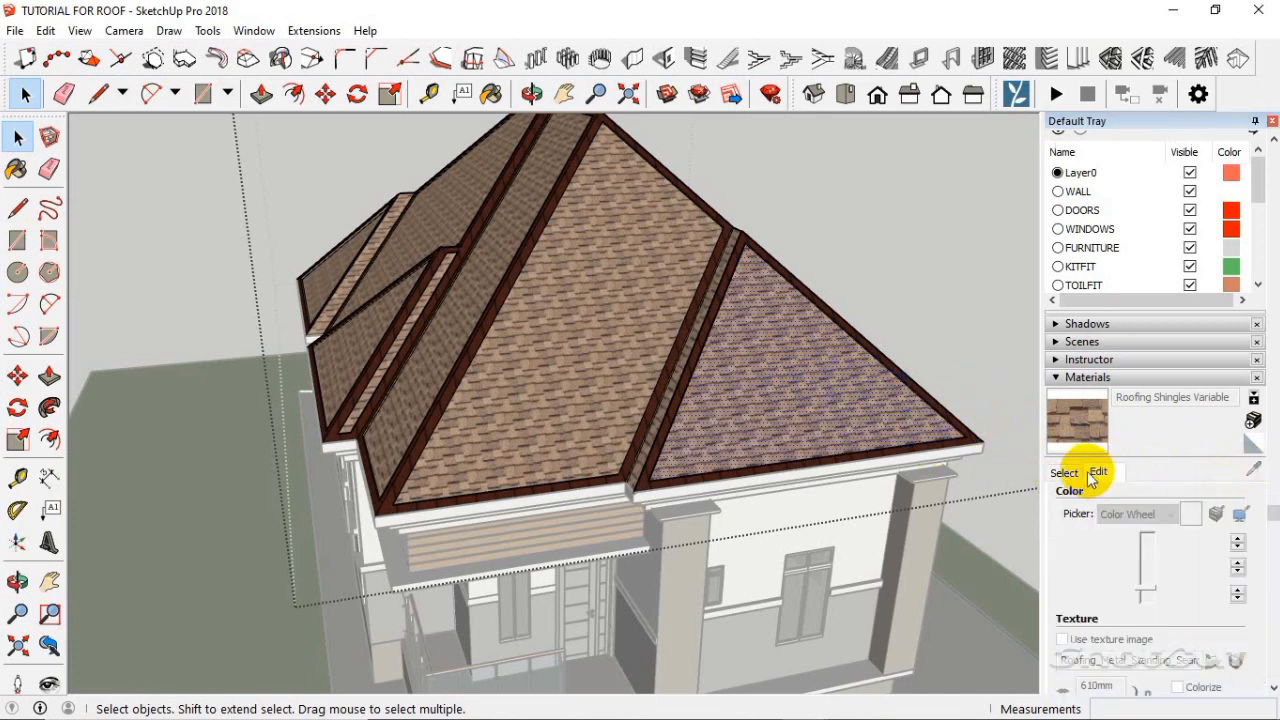
Recolour the Roofing Shingles Variable material on the roof slopes to a dark red, keeping its texture image.
left_click(1077, 420)
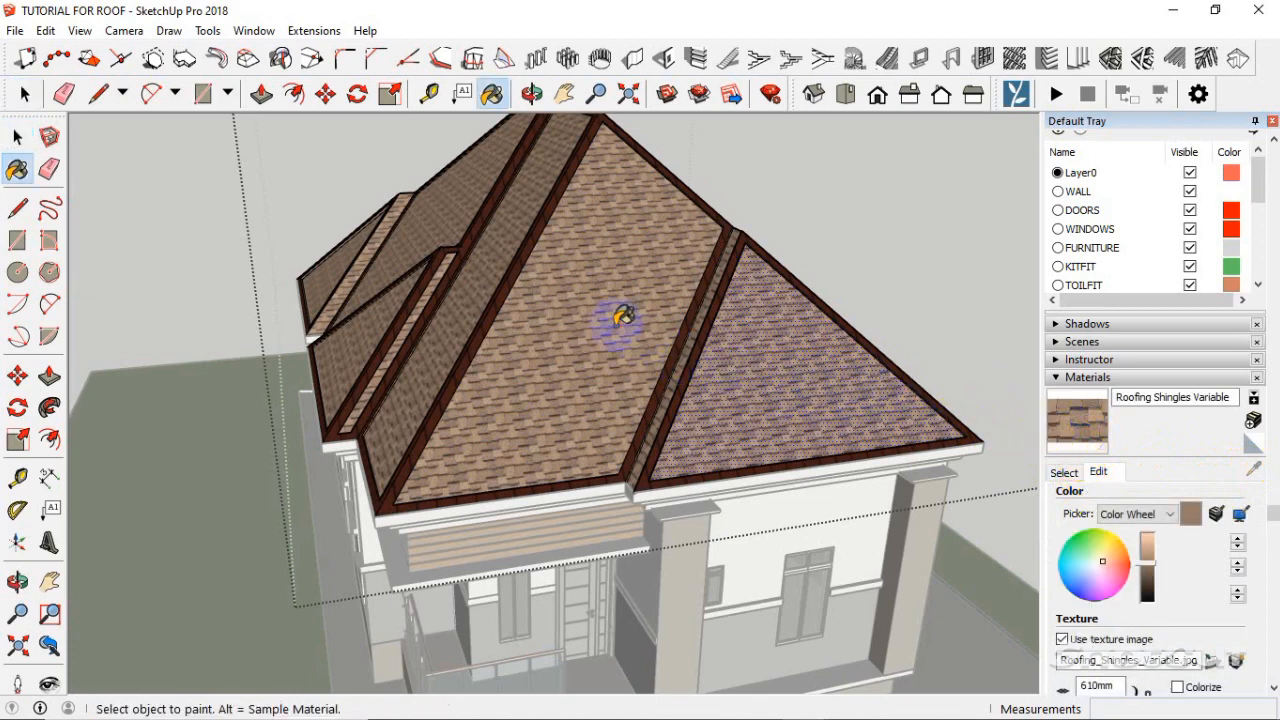
left_click(1064, 473)
left_click(1098, 472)
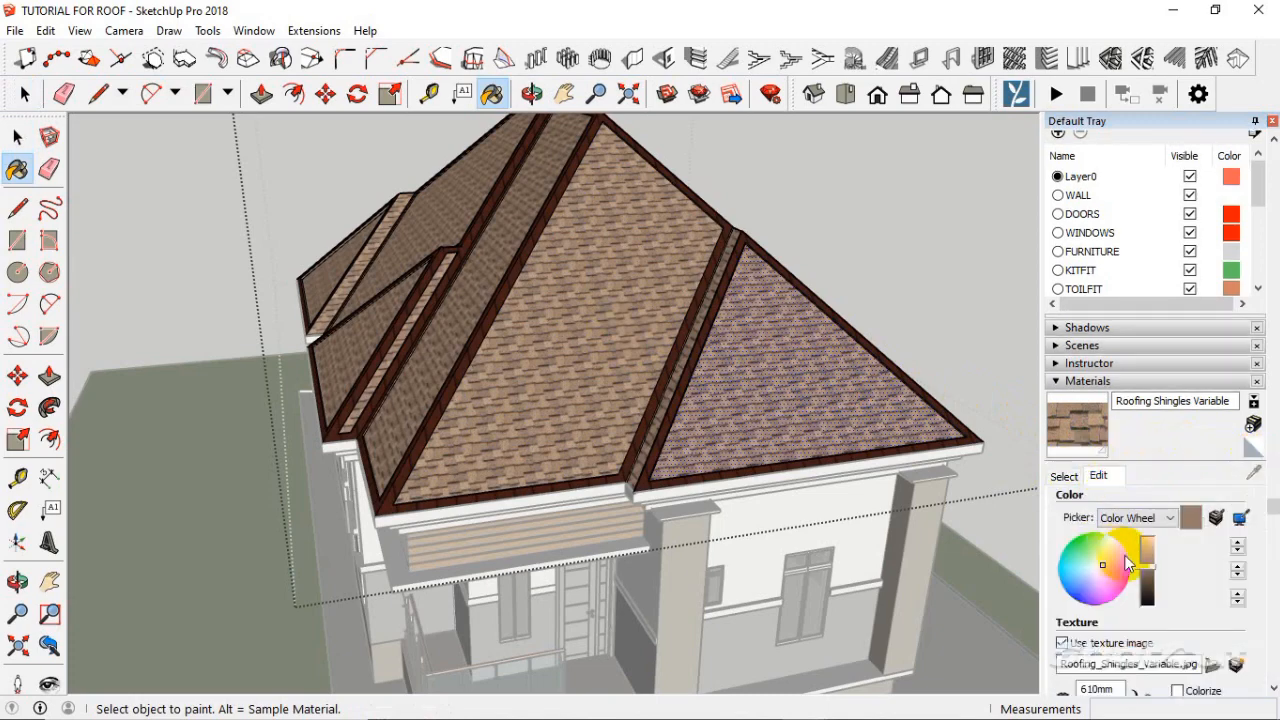
mouse_move(1100, 570)
left_mouse_down()
mouse_move(1116, 586)
mouse_move(1072, 556)
mouse_move(1082, 596)
mouse_move(1115, 588)
mouse_move(1094, 559)
left_mouse_up()
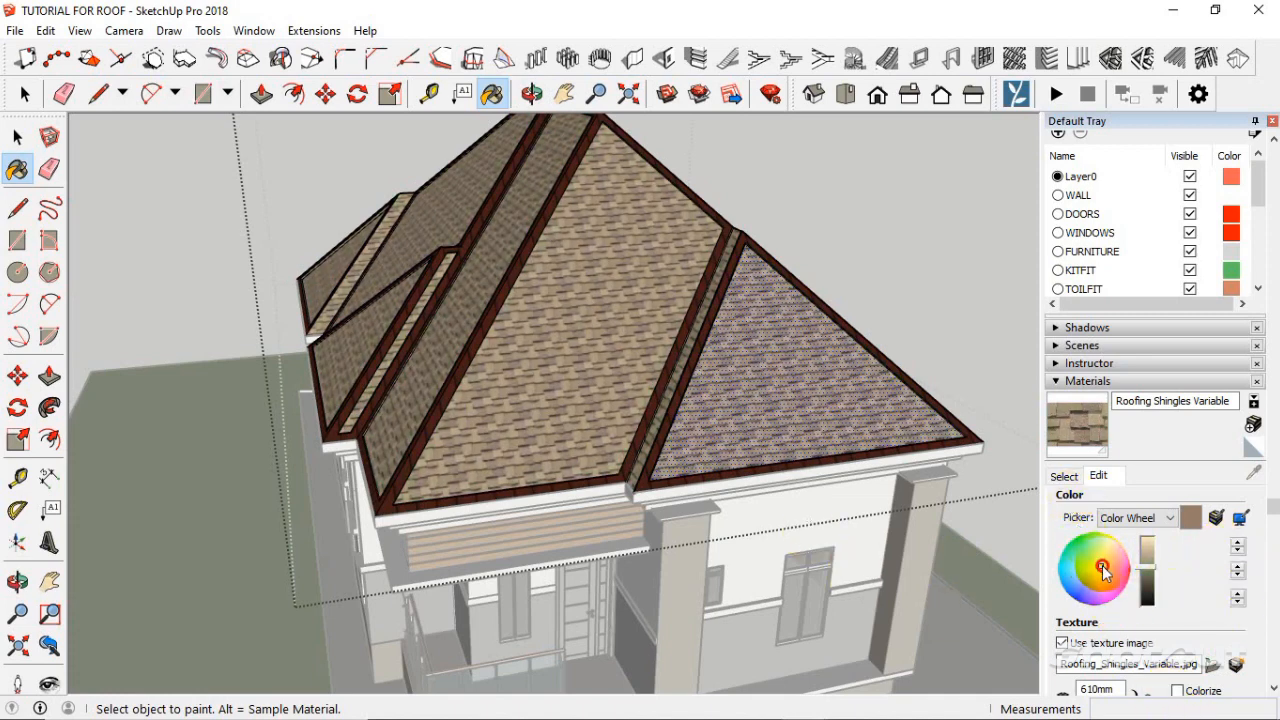
mouse_move(1104, 570)
left_mouse_down()
mouse_move(1119, 573)
mouse_move(1093, 605)
mouse_move(1071, 567)
mouse_move(1130, 584)
left_mouse_up()
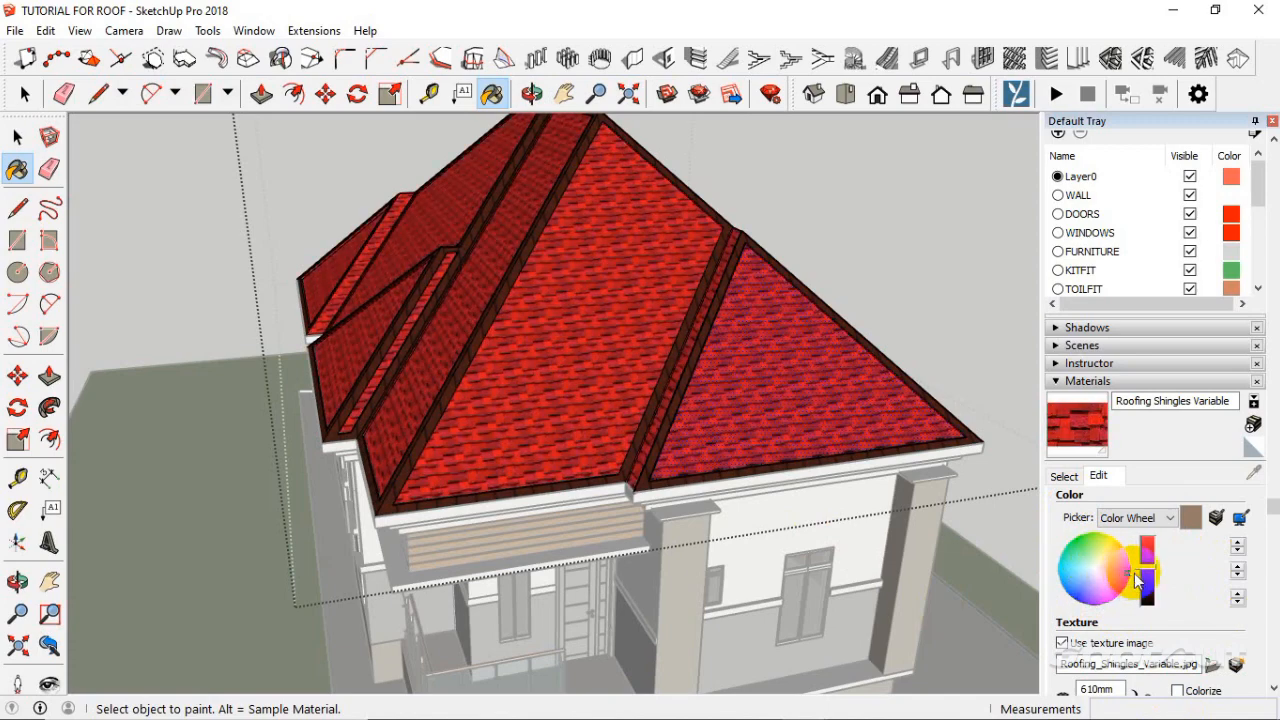
left_click(1145, 569)
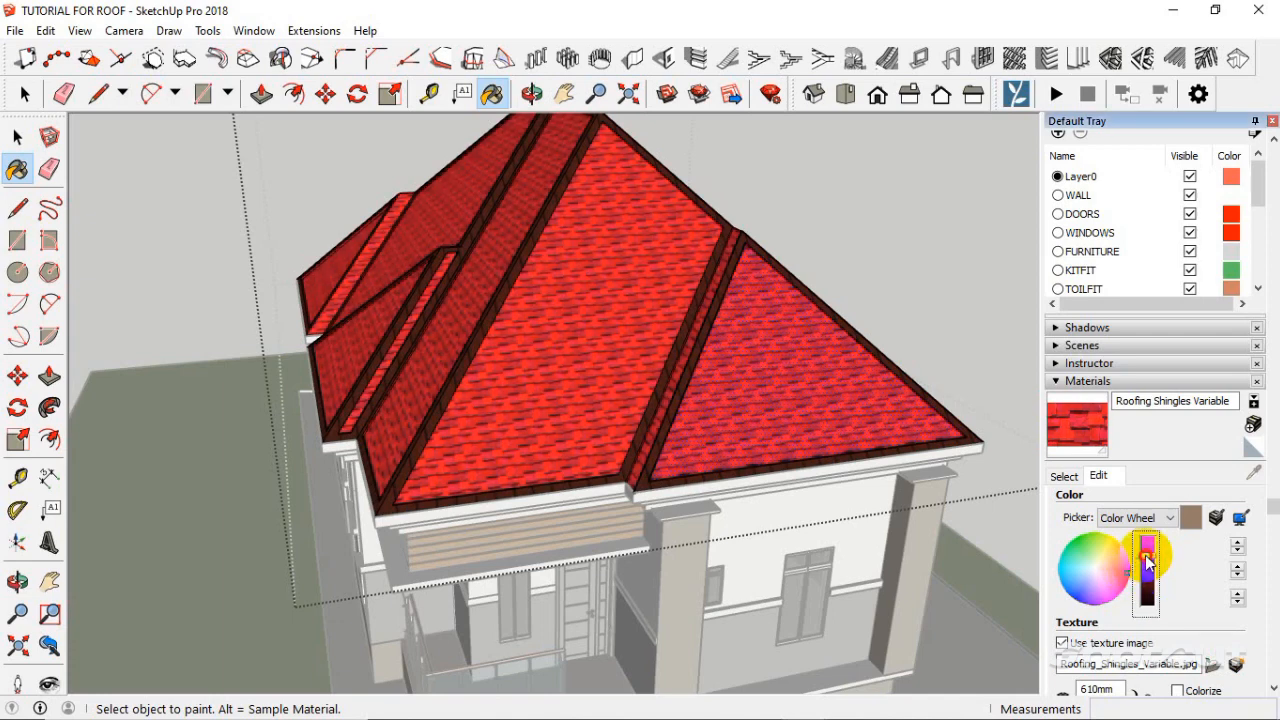
left_click_drag(1147, 563, 1146, 582)
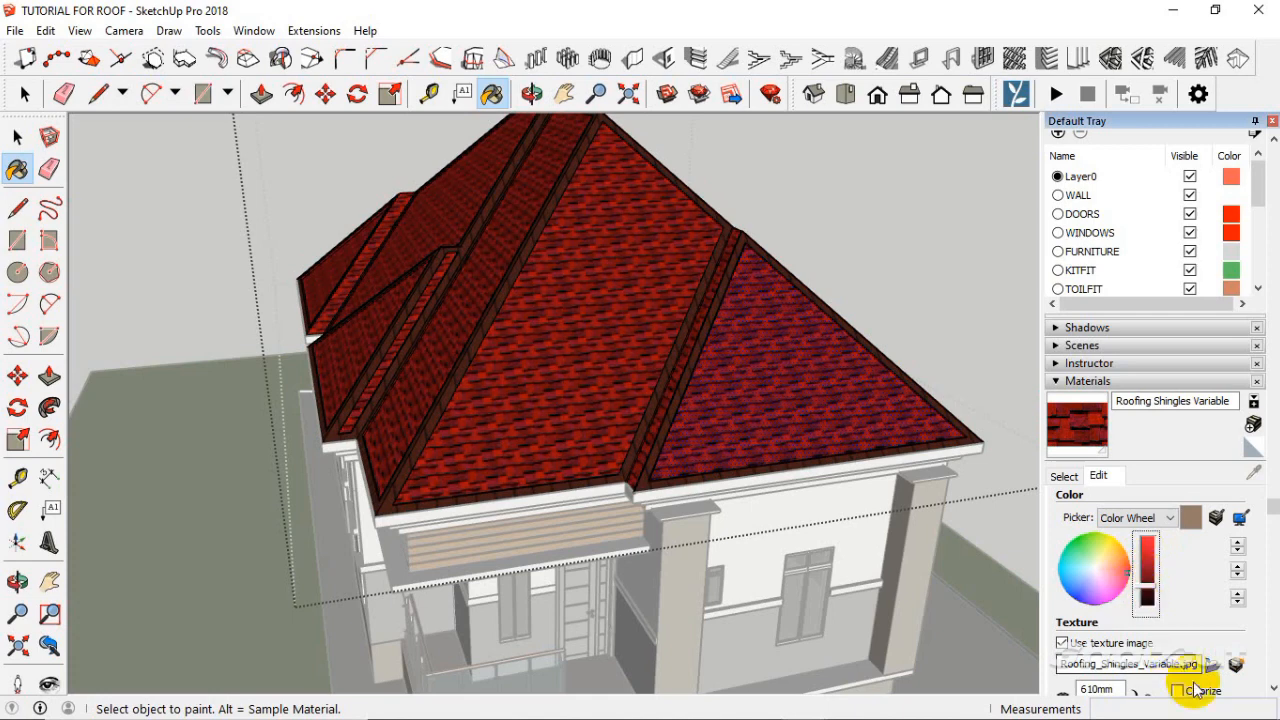
Deselect the triangular shingled slope and leave the roof group's editing mode.
scroll(615, 475, "down", 1)
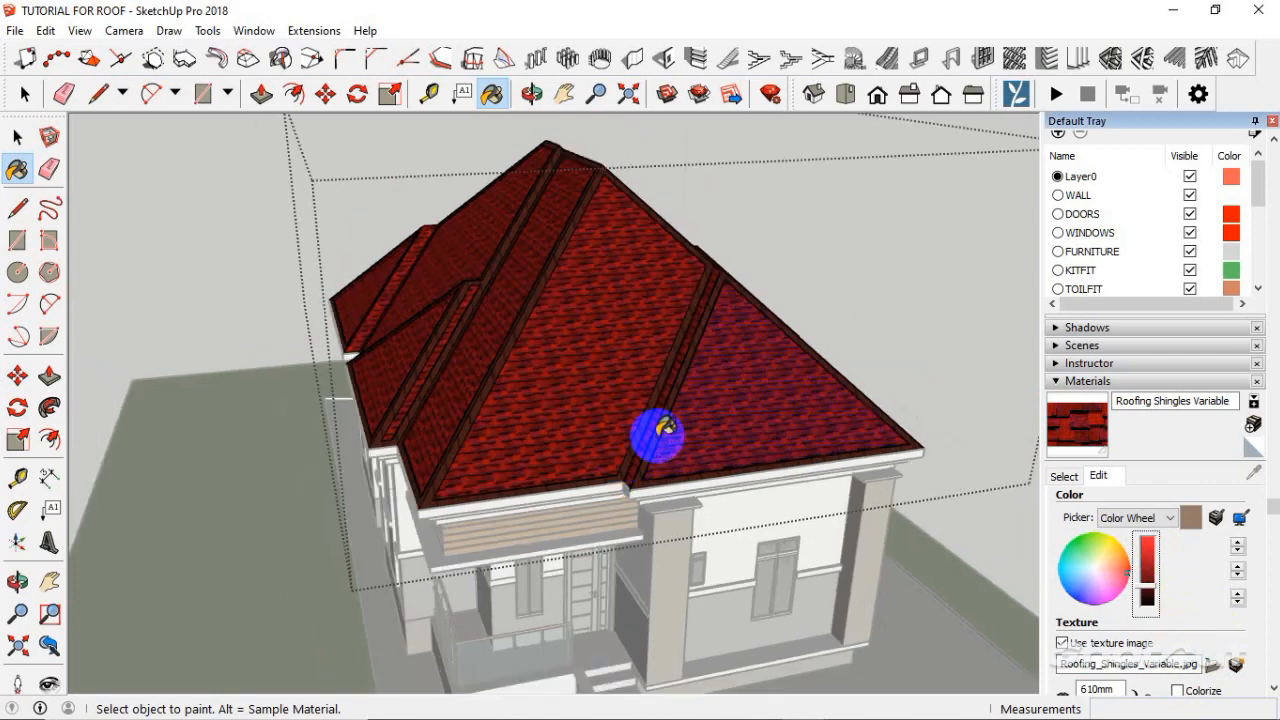
left_click(1064, 478)
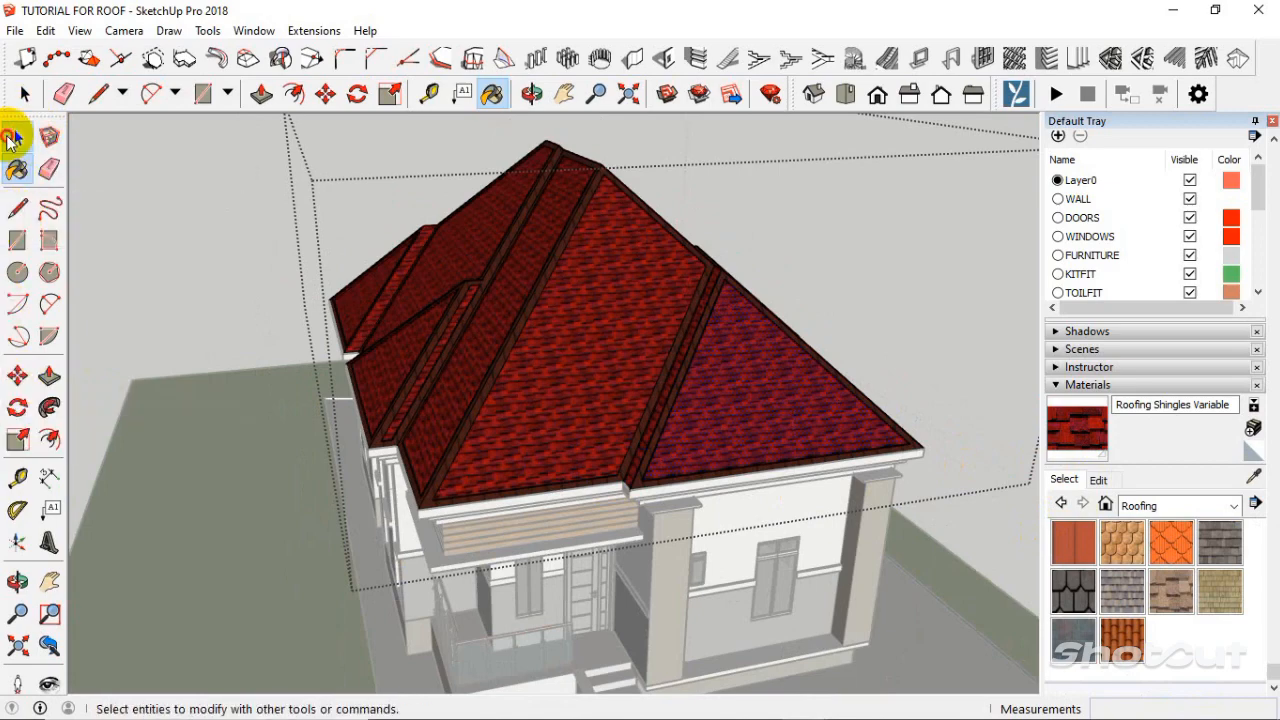
left_click(17, 135)
left_click(195, 277)
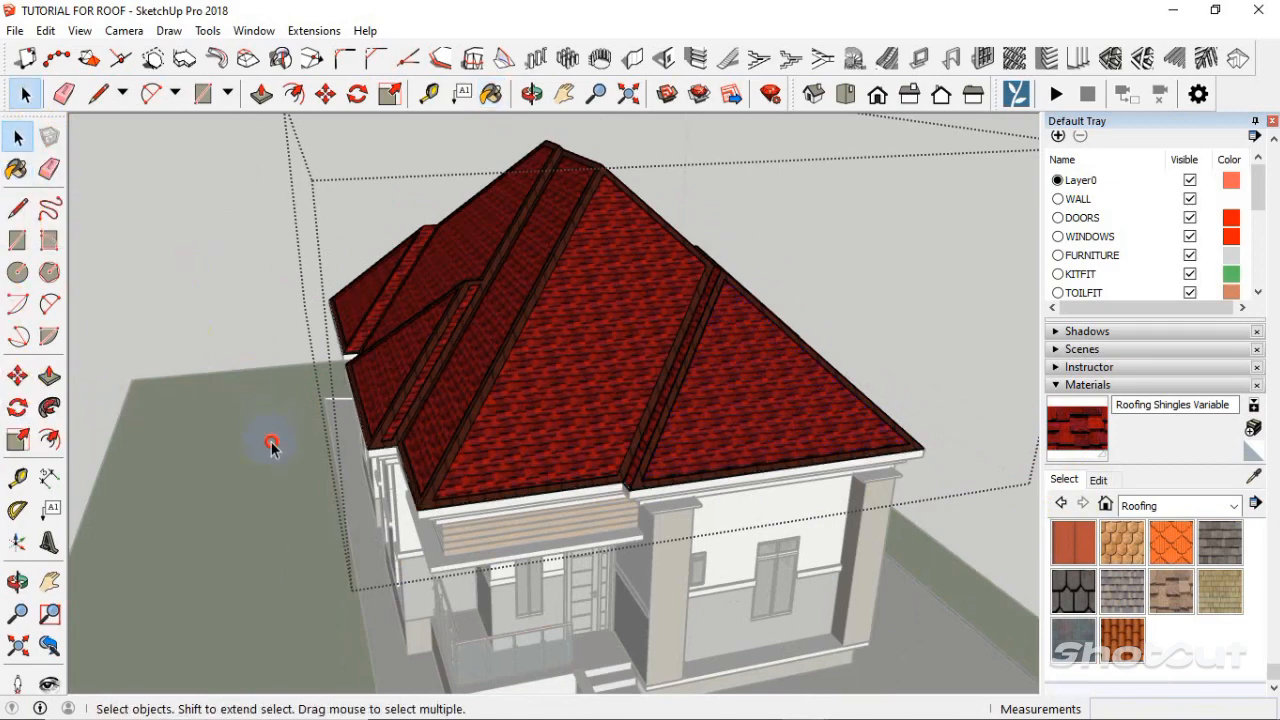
left_click(271, 442)
Examine the finished house with its dark red roof and brown borders from several sides.
scroll(350, 398, "down", 2)
scroll(385, 484, "up", 1)
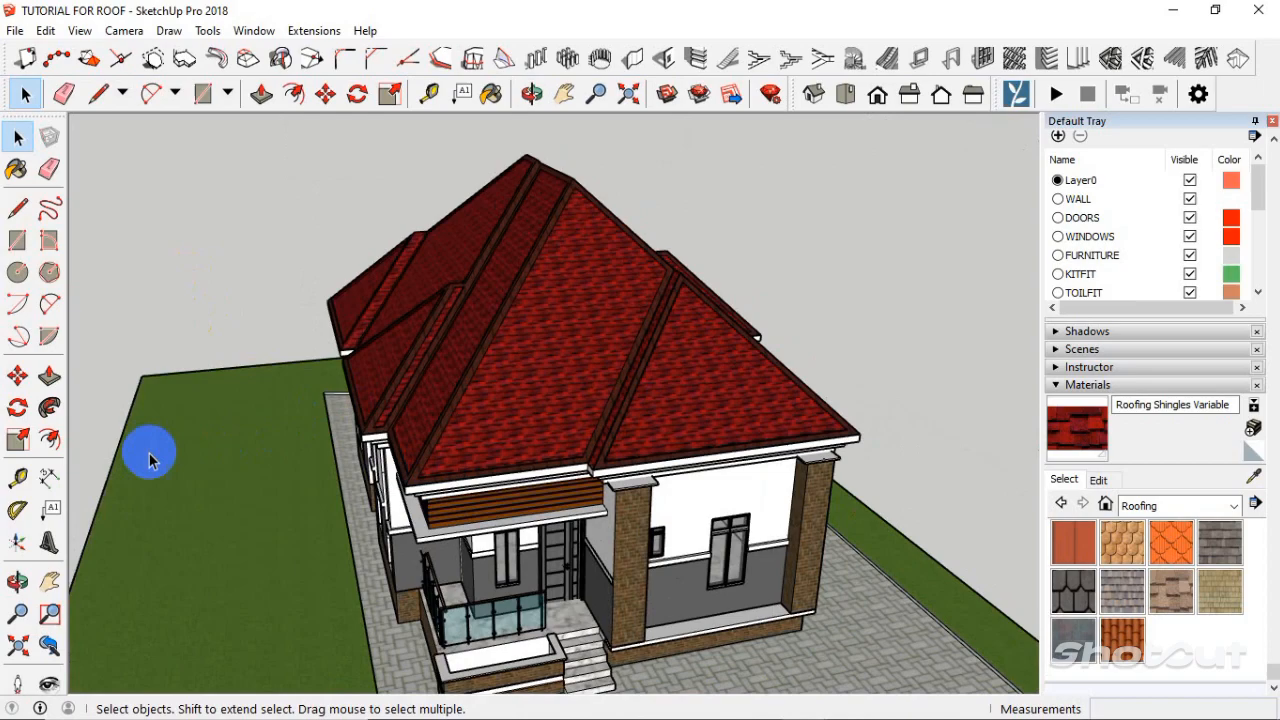
left_click(18, 581)
left_click_drag(257, 517, 780, 443)
left_click_drag(500, 343, 586, 443)
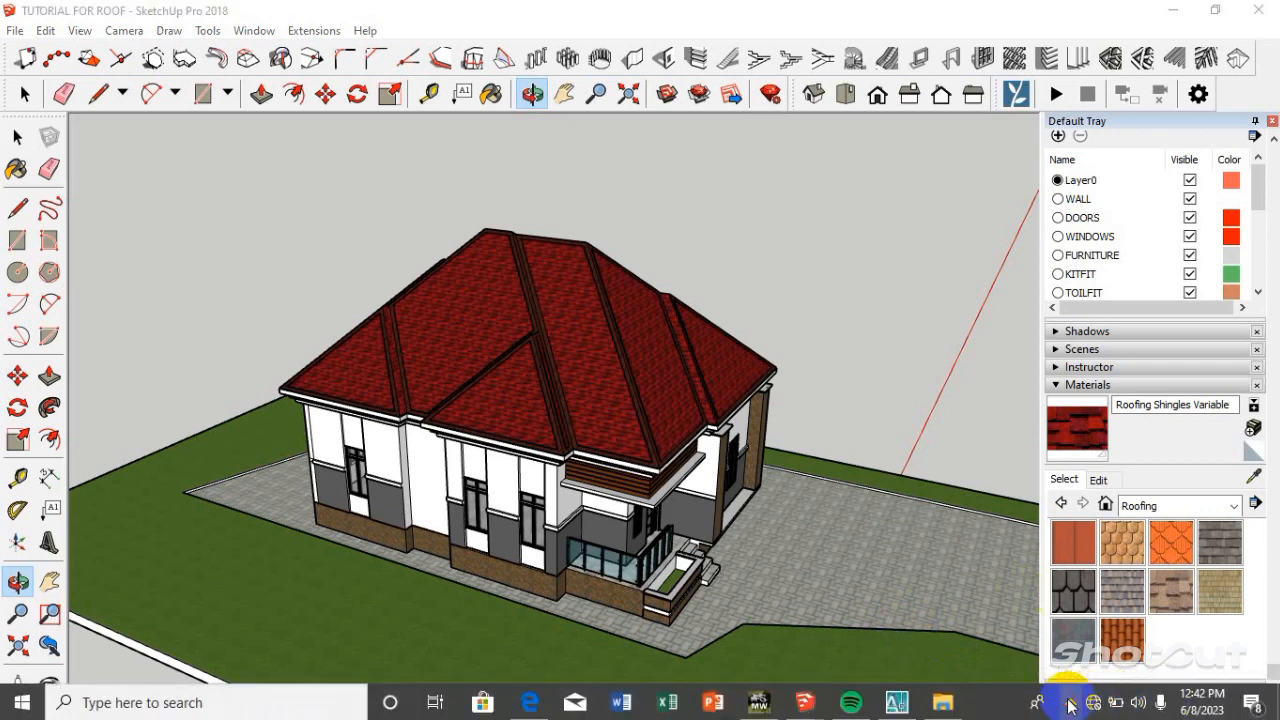
left_click(1071, 703)
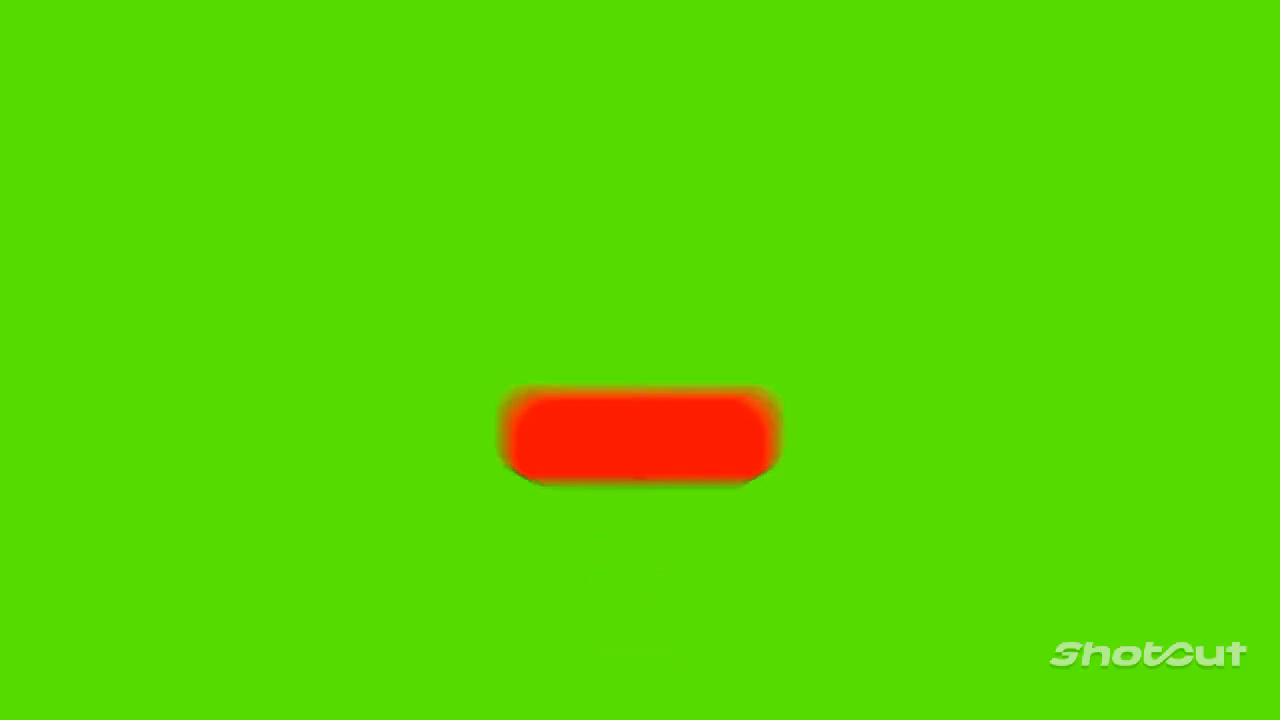